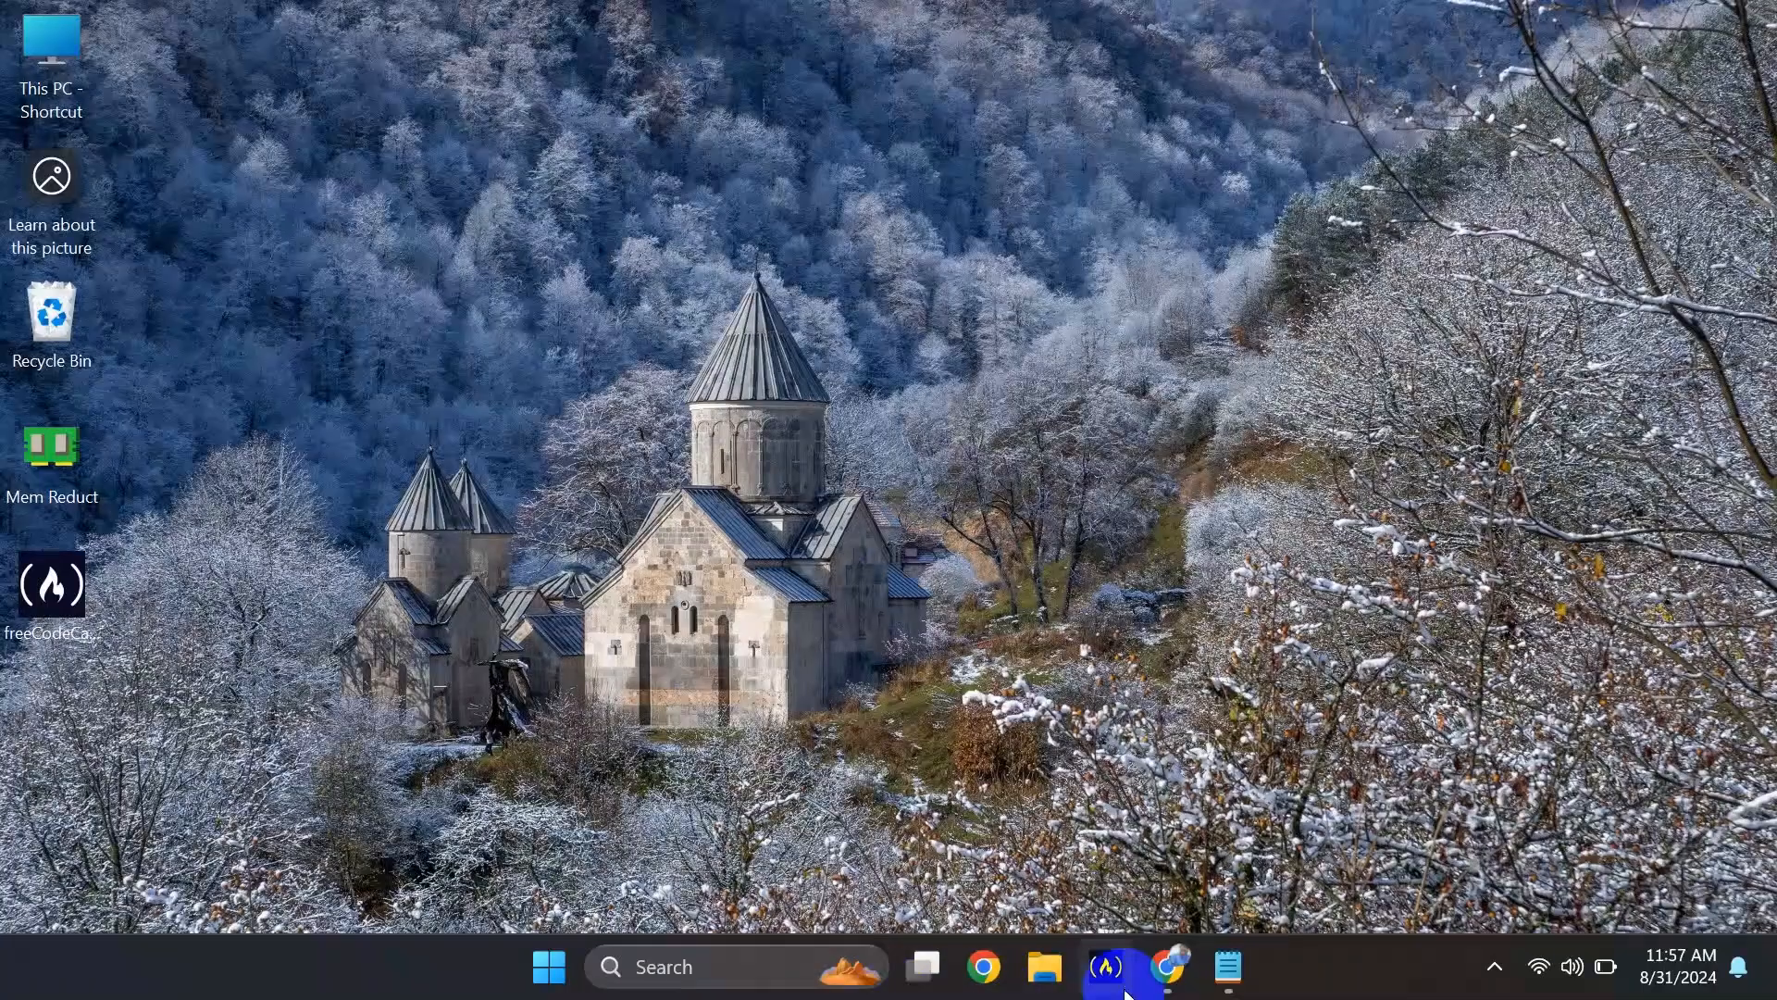
Create a new folder named OneDrive on the desktop
right_click(968, 304)
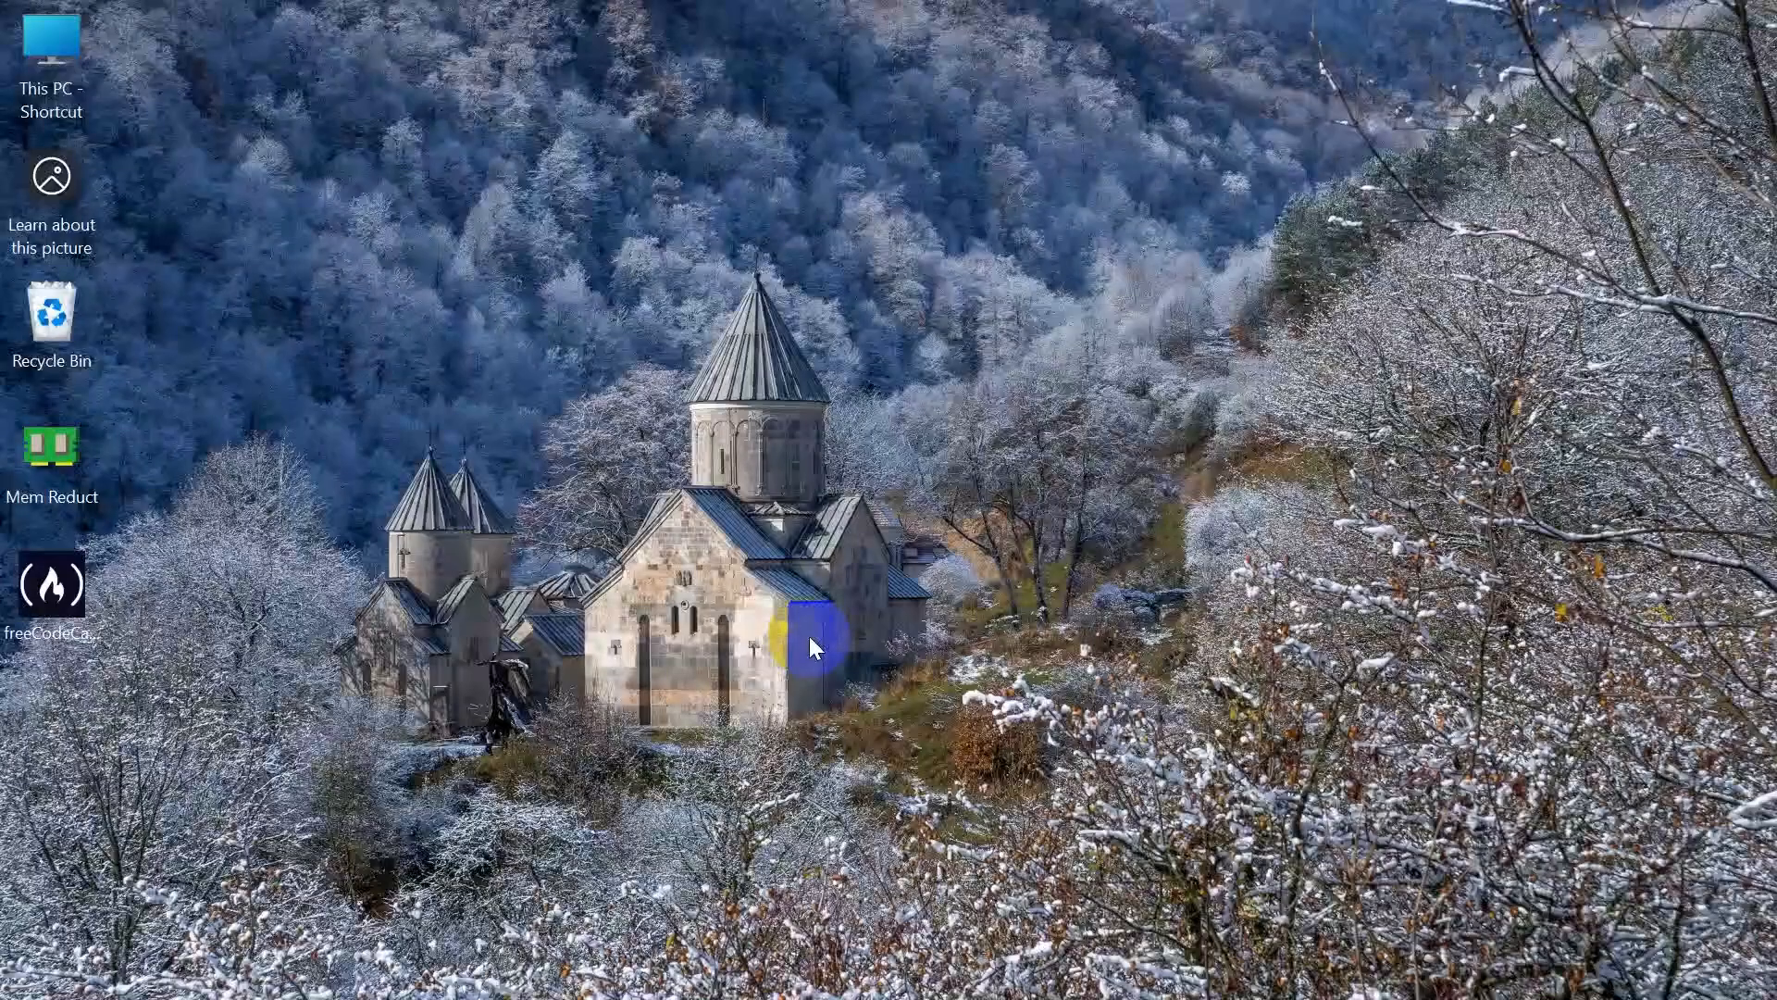
mouse_move(1070, 520)
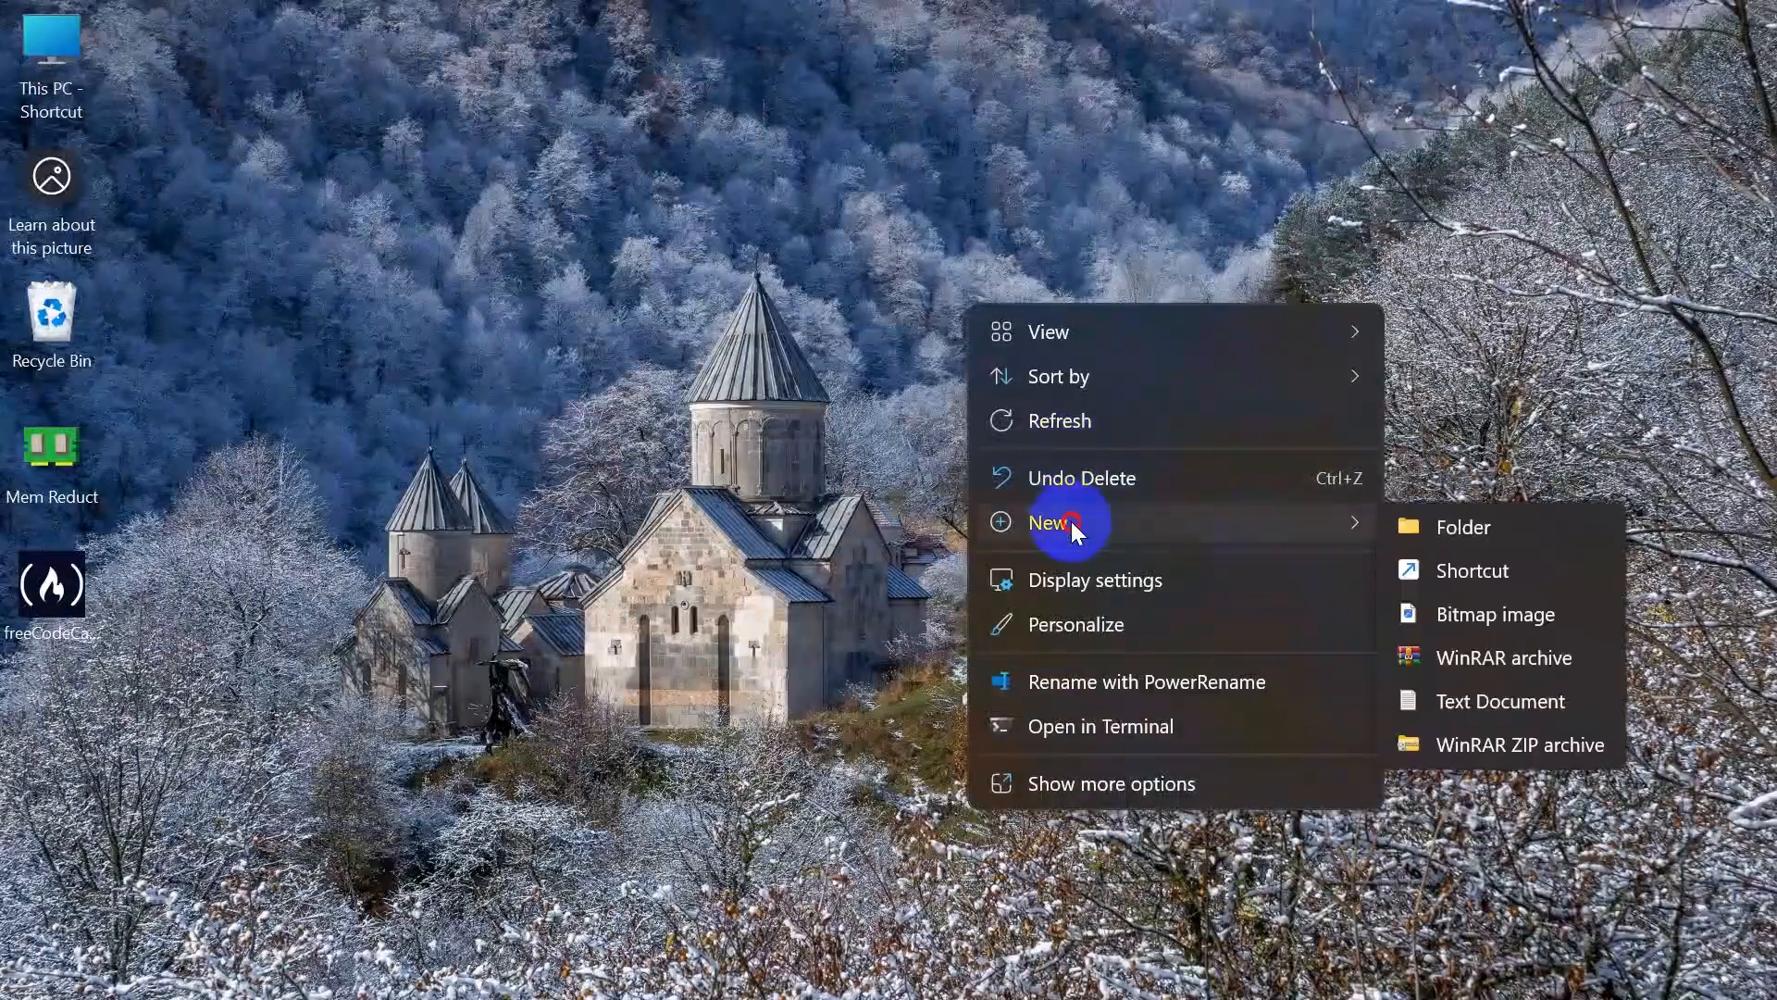
left_click(1494, 531)
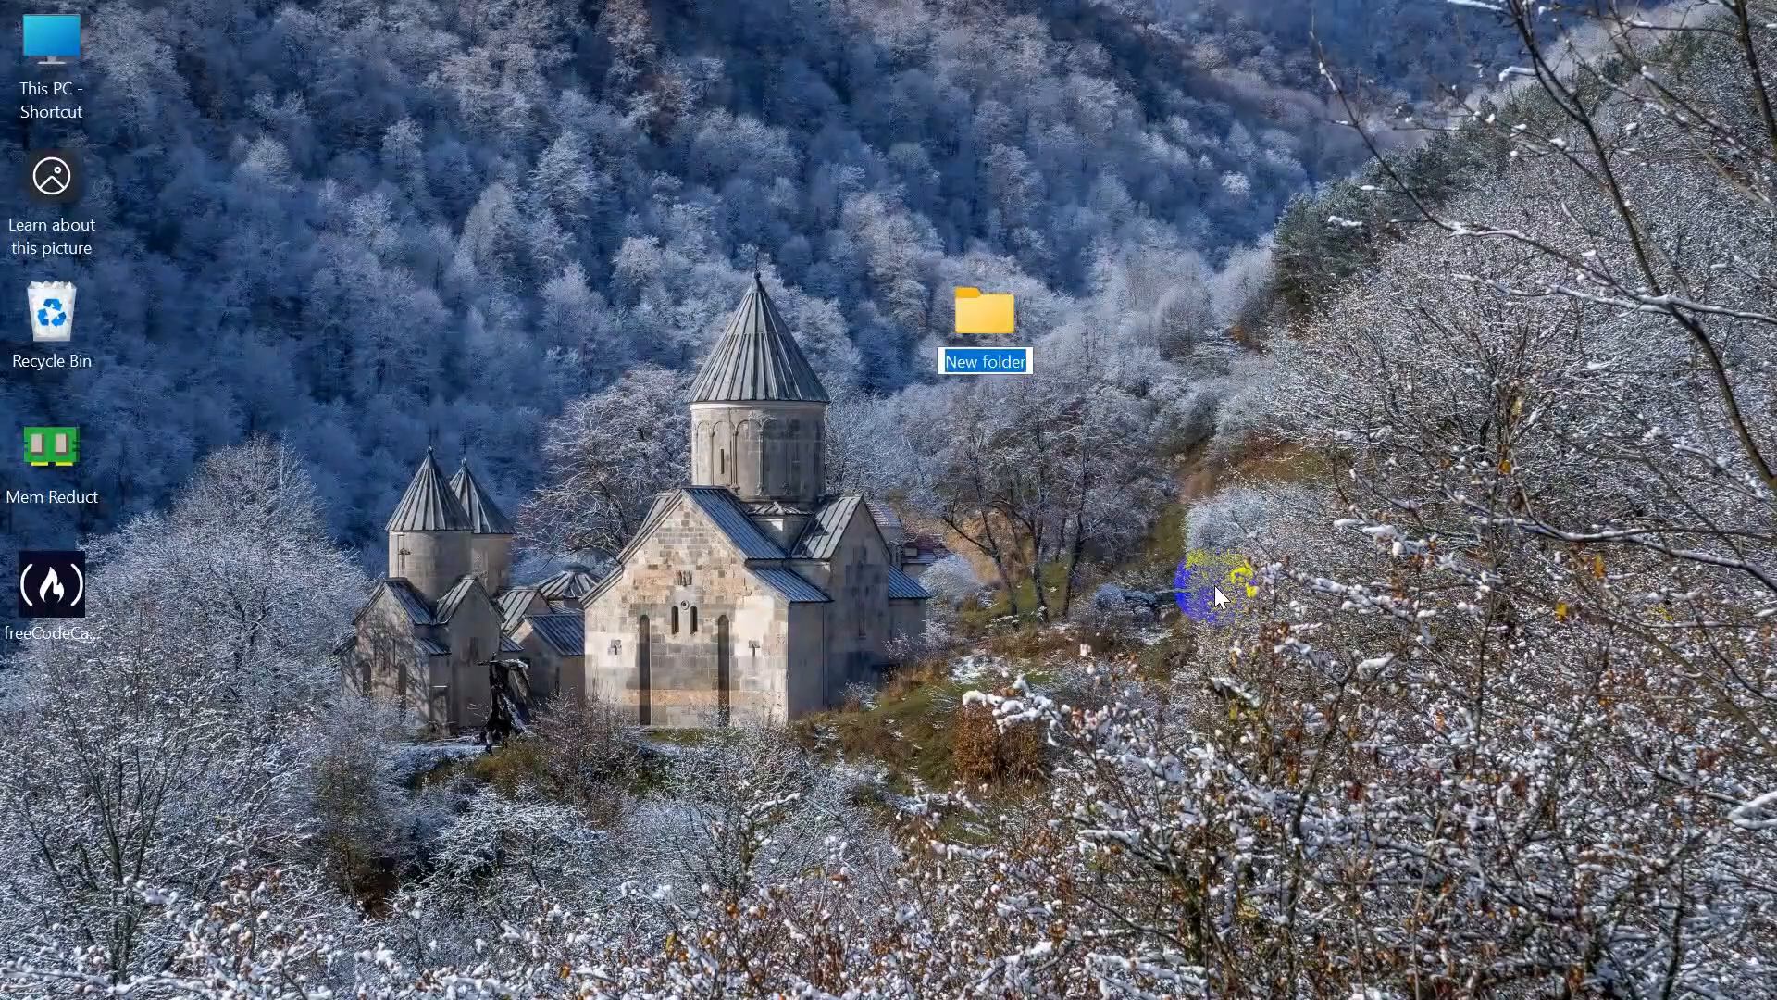
type("oneDrive")
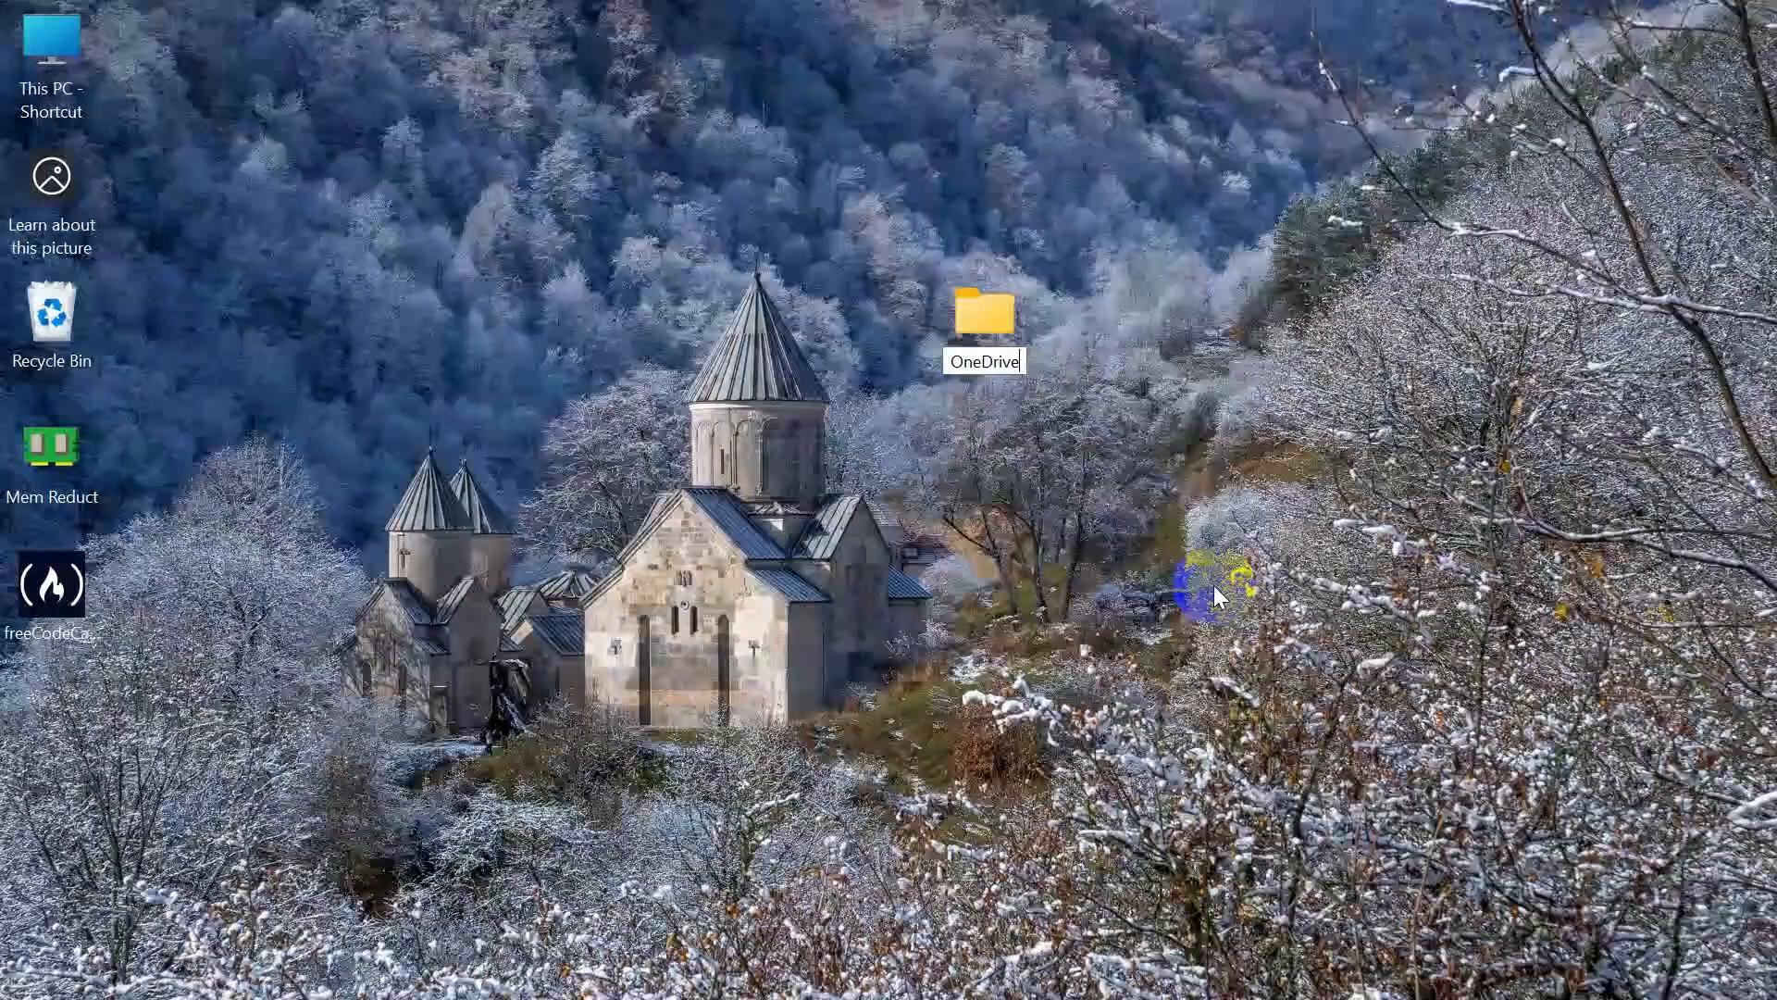
key("Return")
left_click(1300, 570)
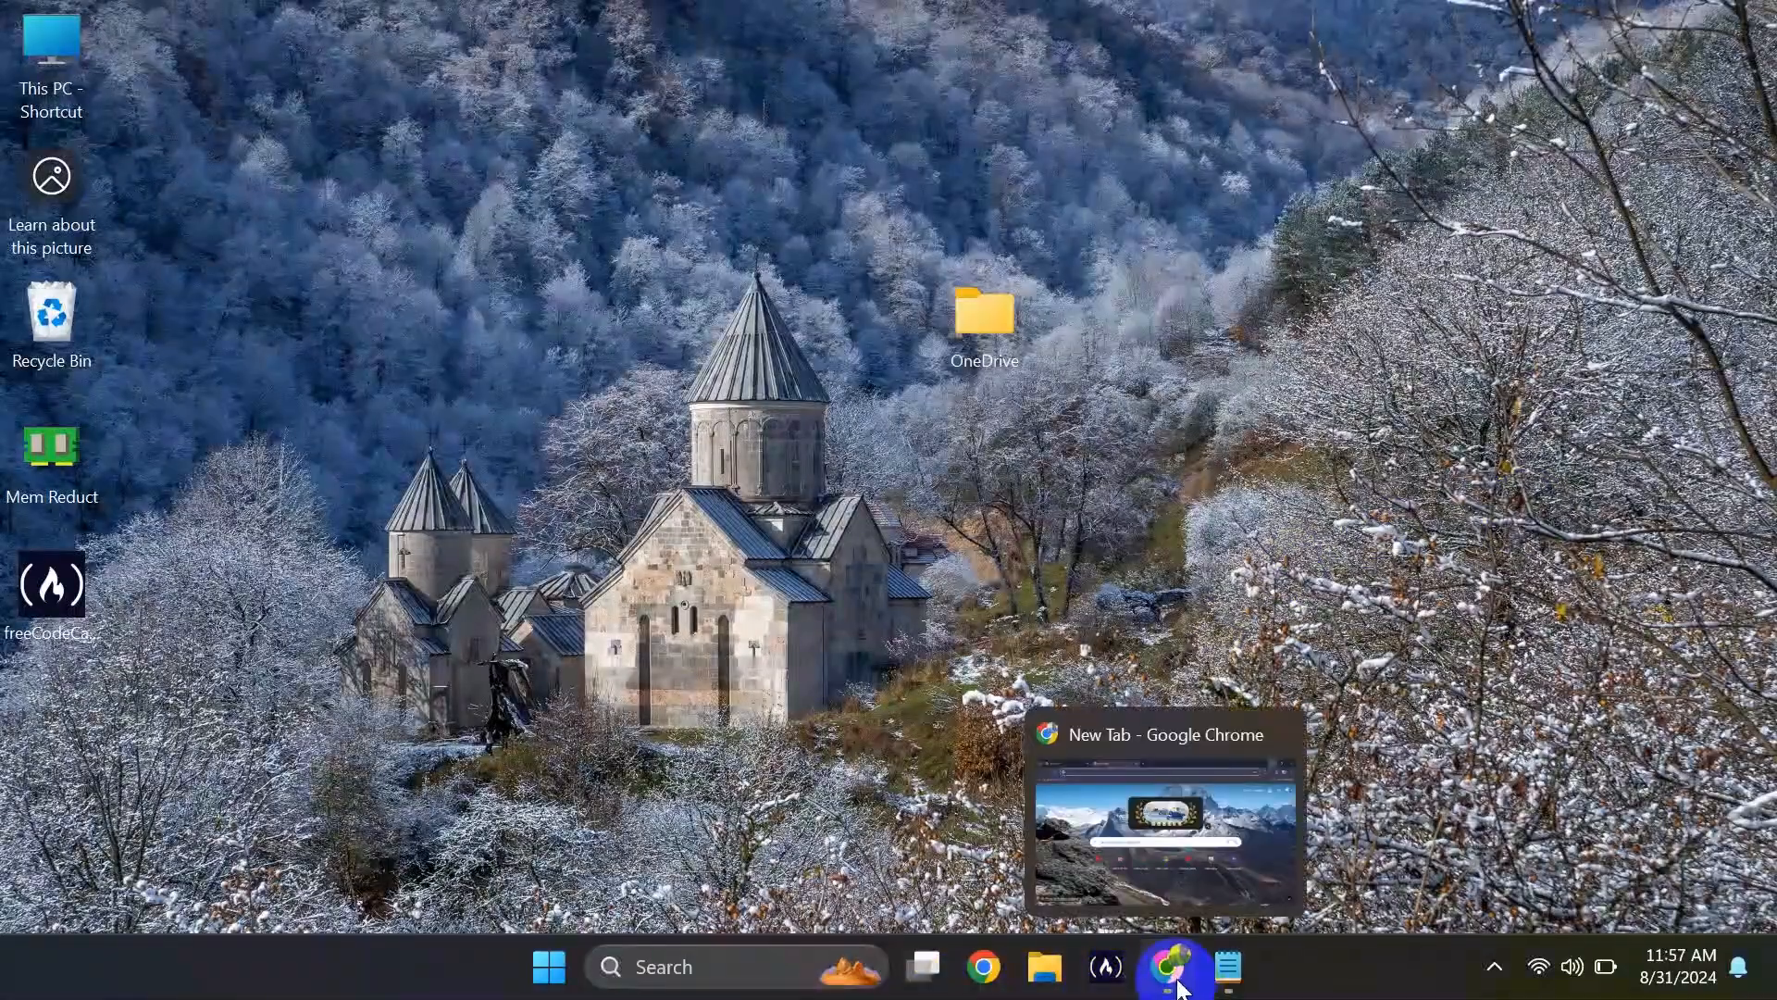
Switch to Chrome, search for "office deployment tool" and open its Microsoft Download Center page
left_click(1178, 983)
left_click(219, 48)
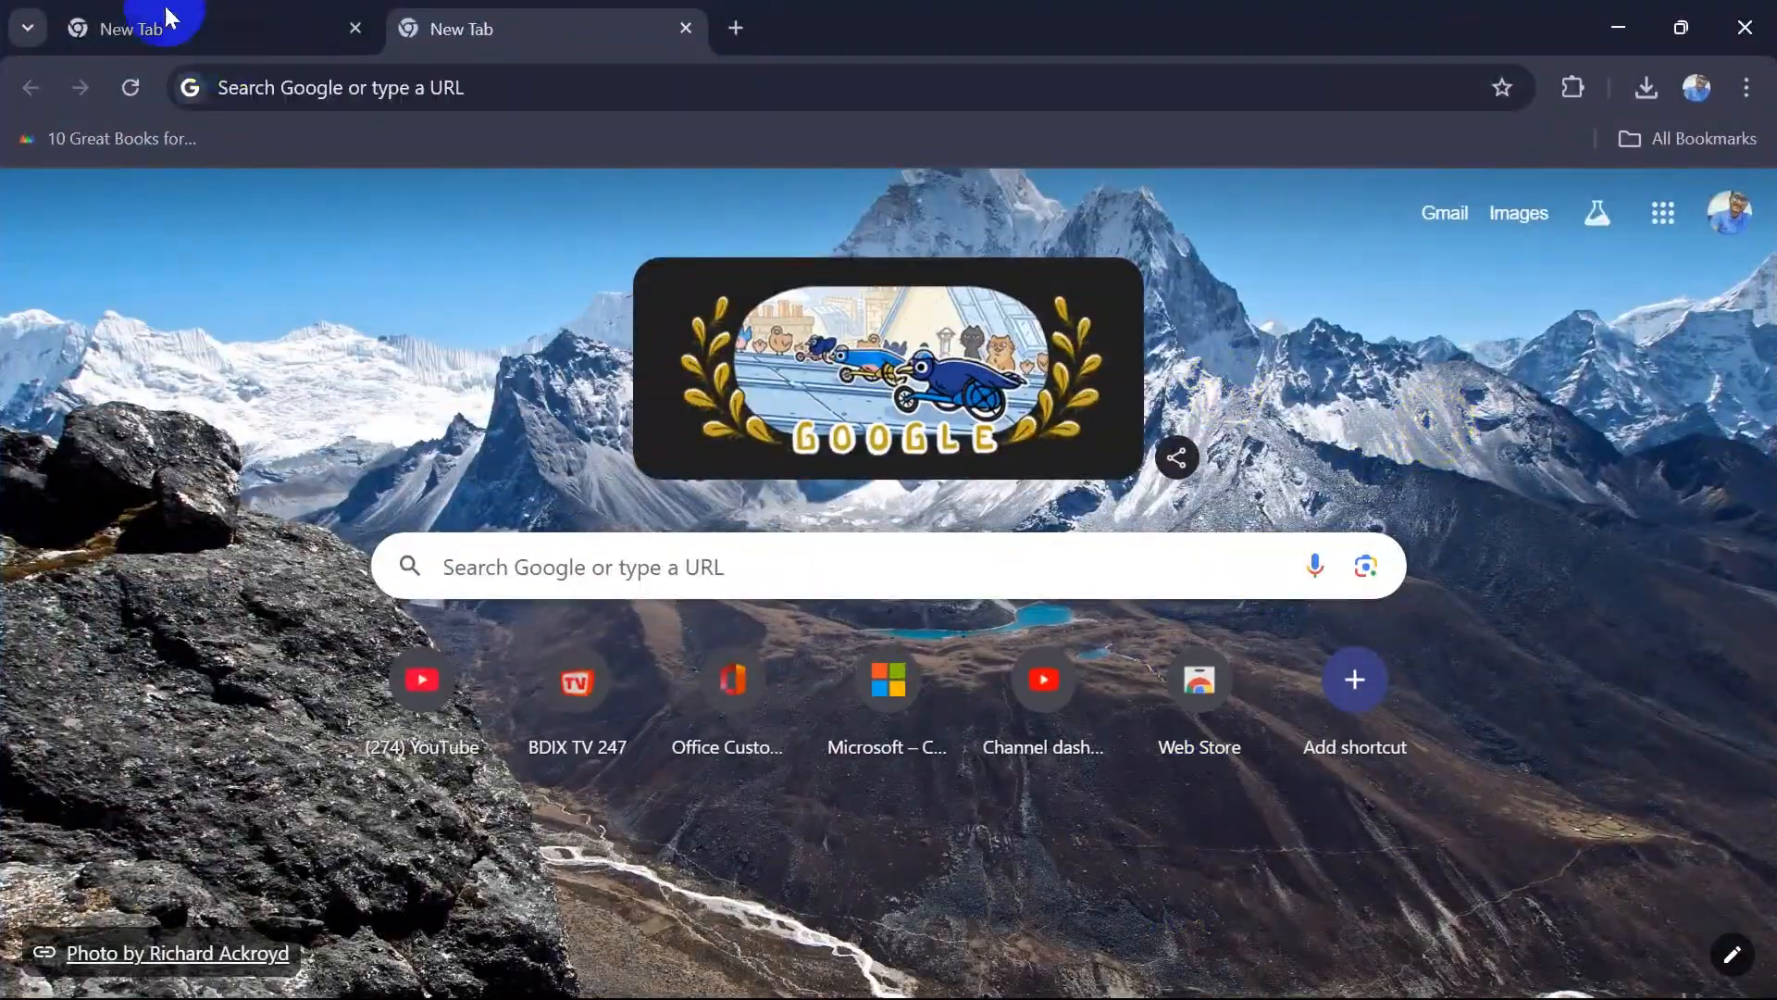
left_click(337, 87)
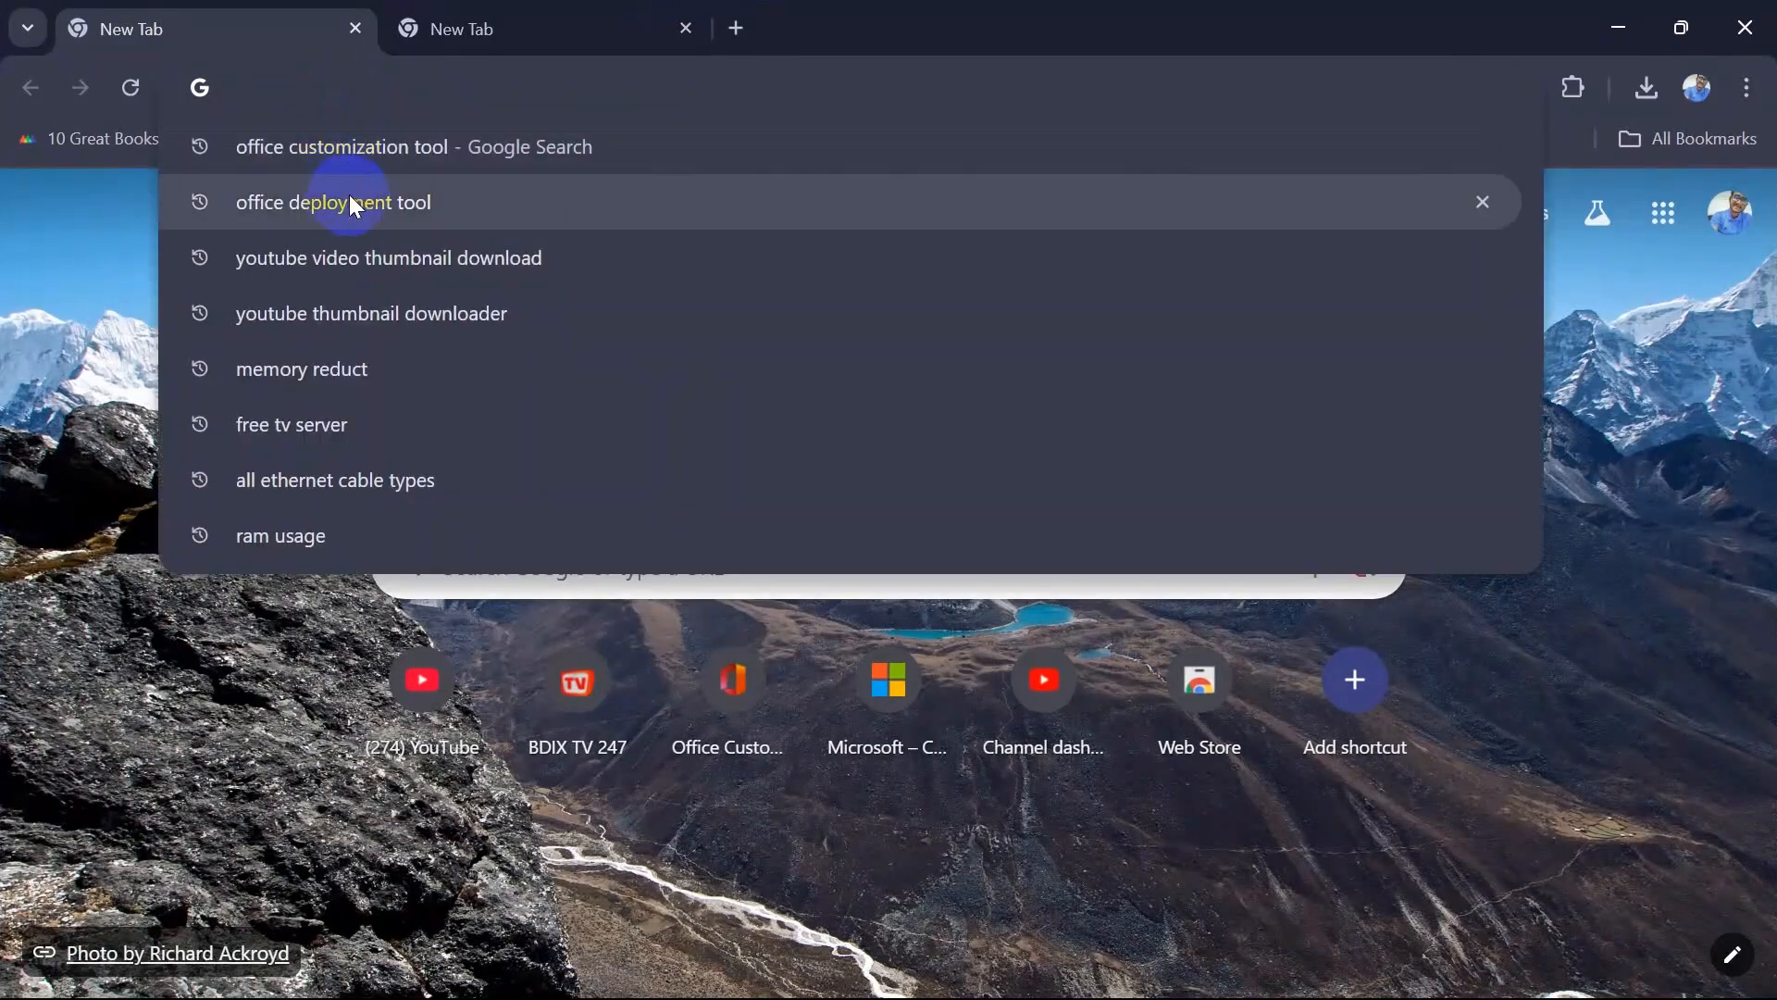
left_click(348, 192)
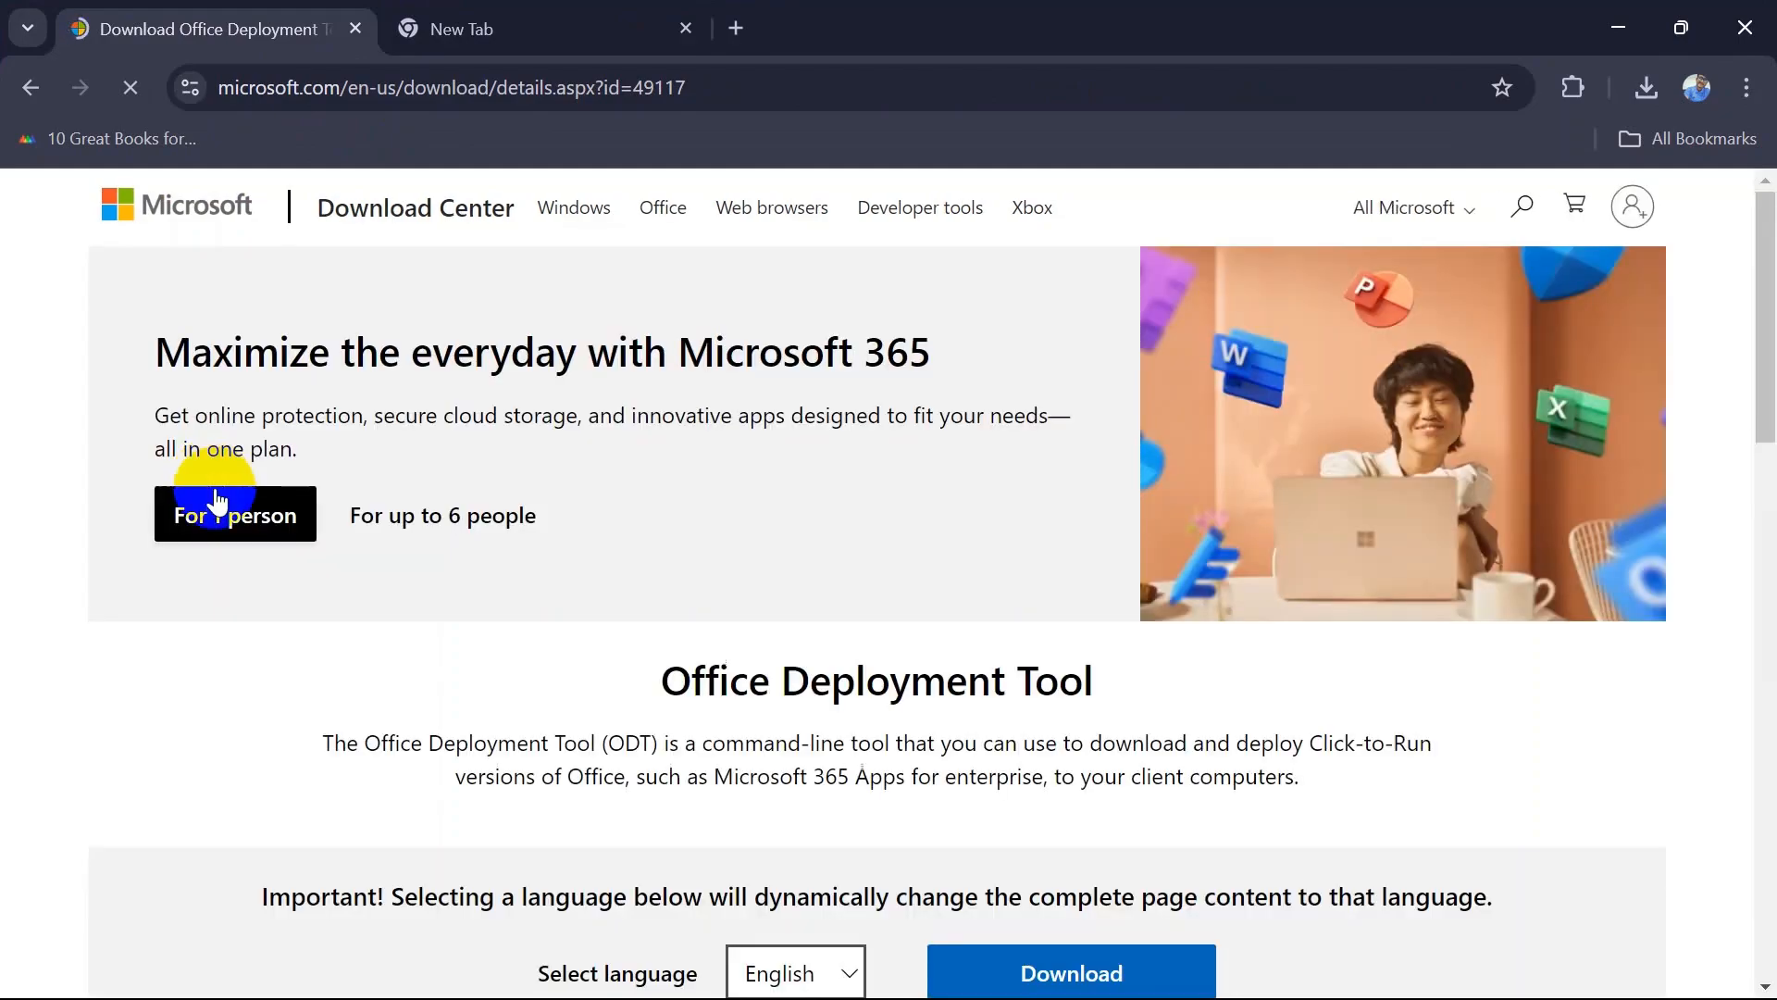
scroll(212, 485, "down", 1)
left_click_drag(661, 560, 1058, 597)
left_click(1333, 598)
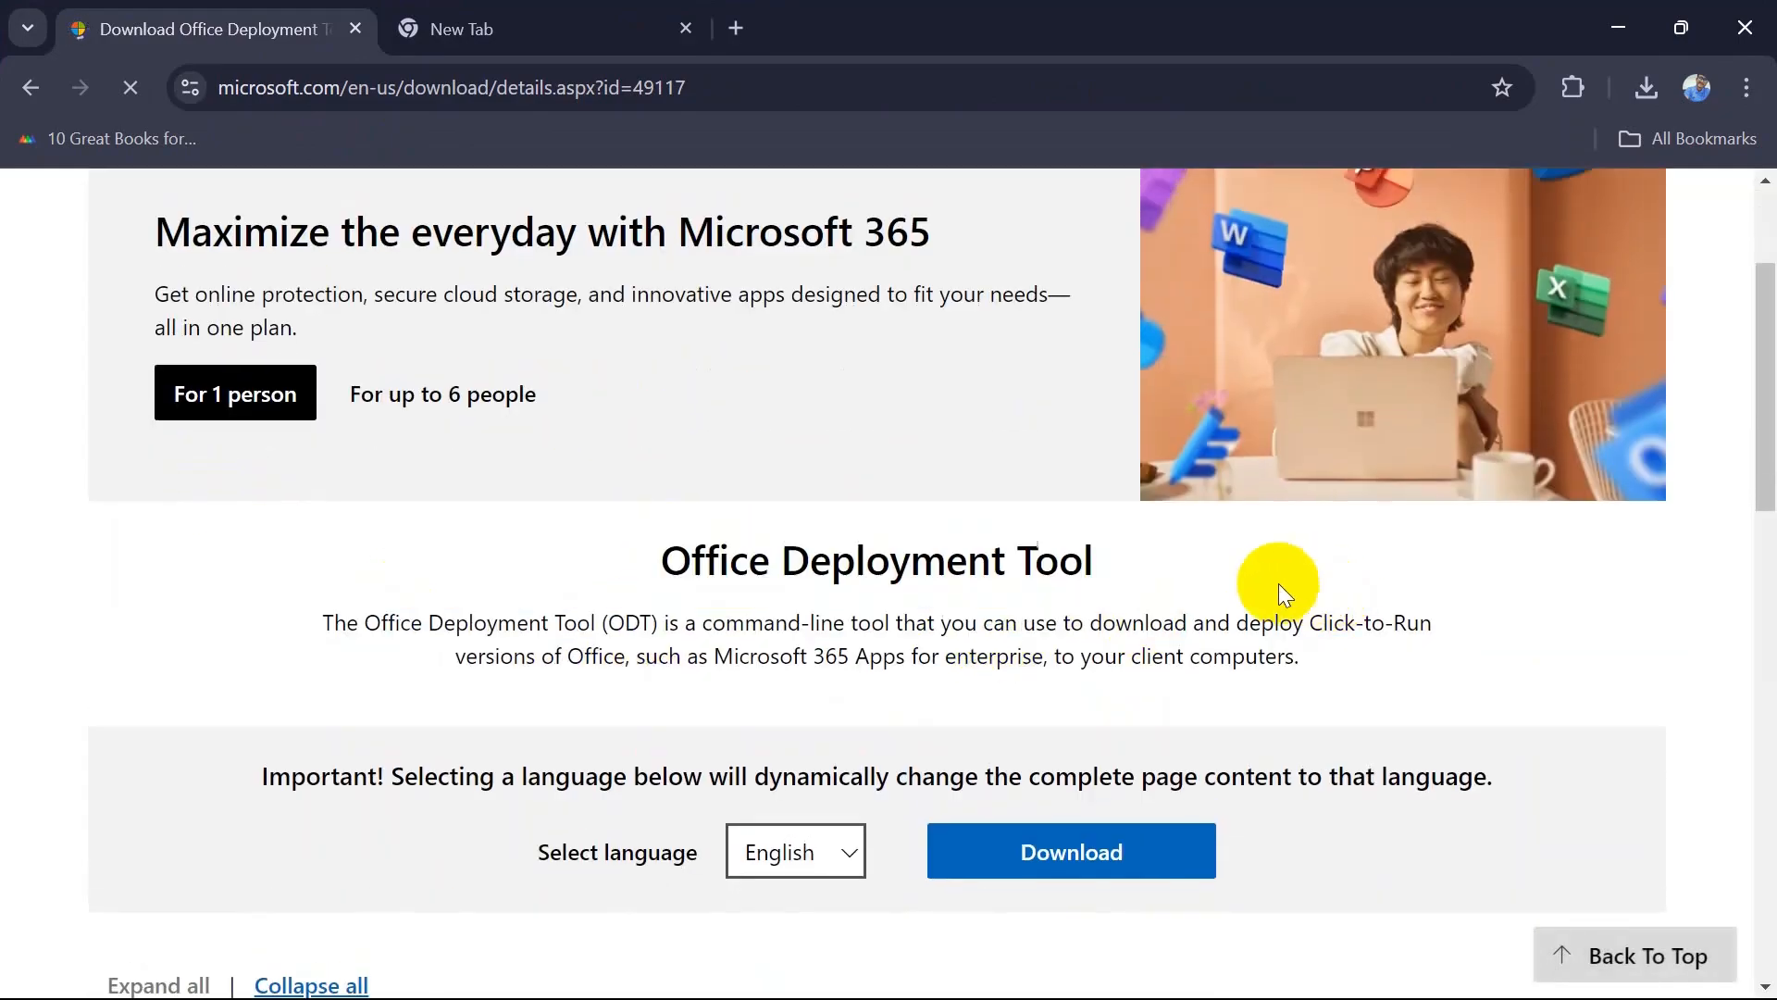
Download the English Office Deployment Tool into the OneDrive folder on the desktop using Free Download Manager
left_click(1109, 853)
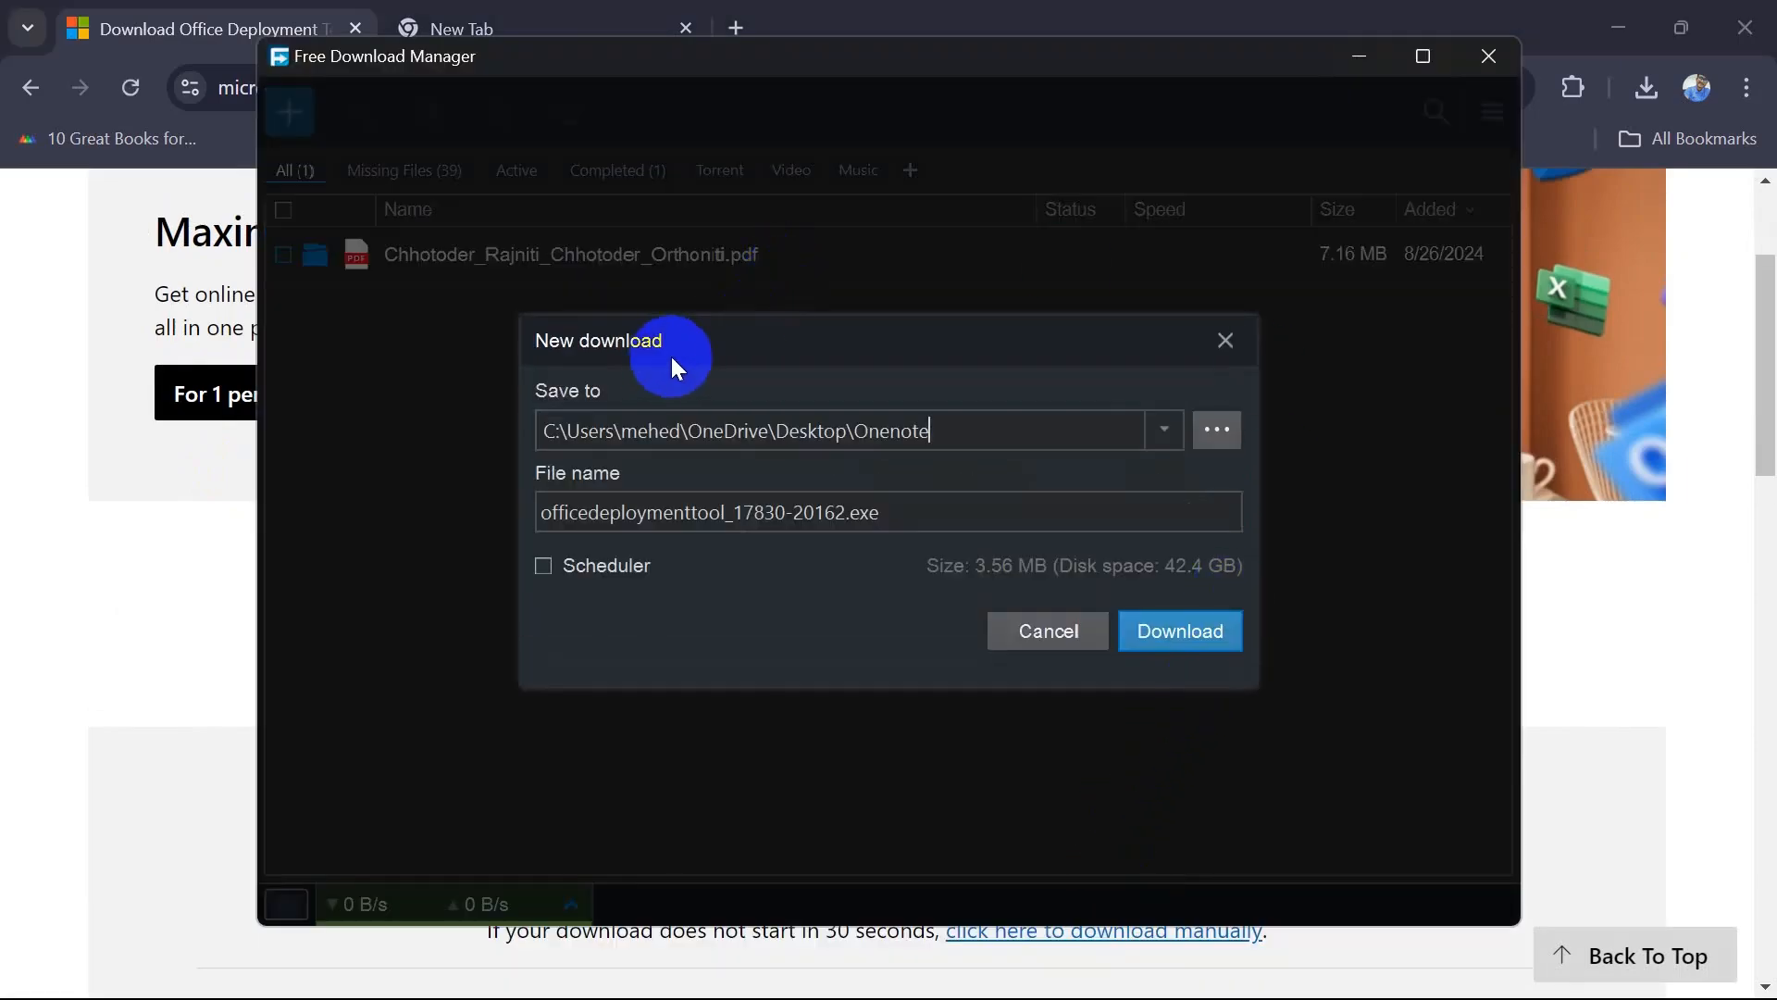
left_click_drag(290, 57, 353, 52)
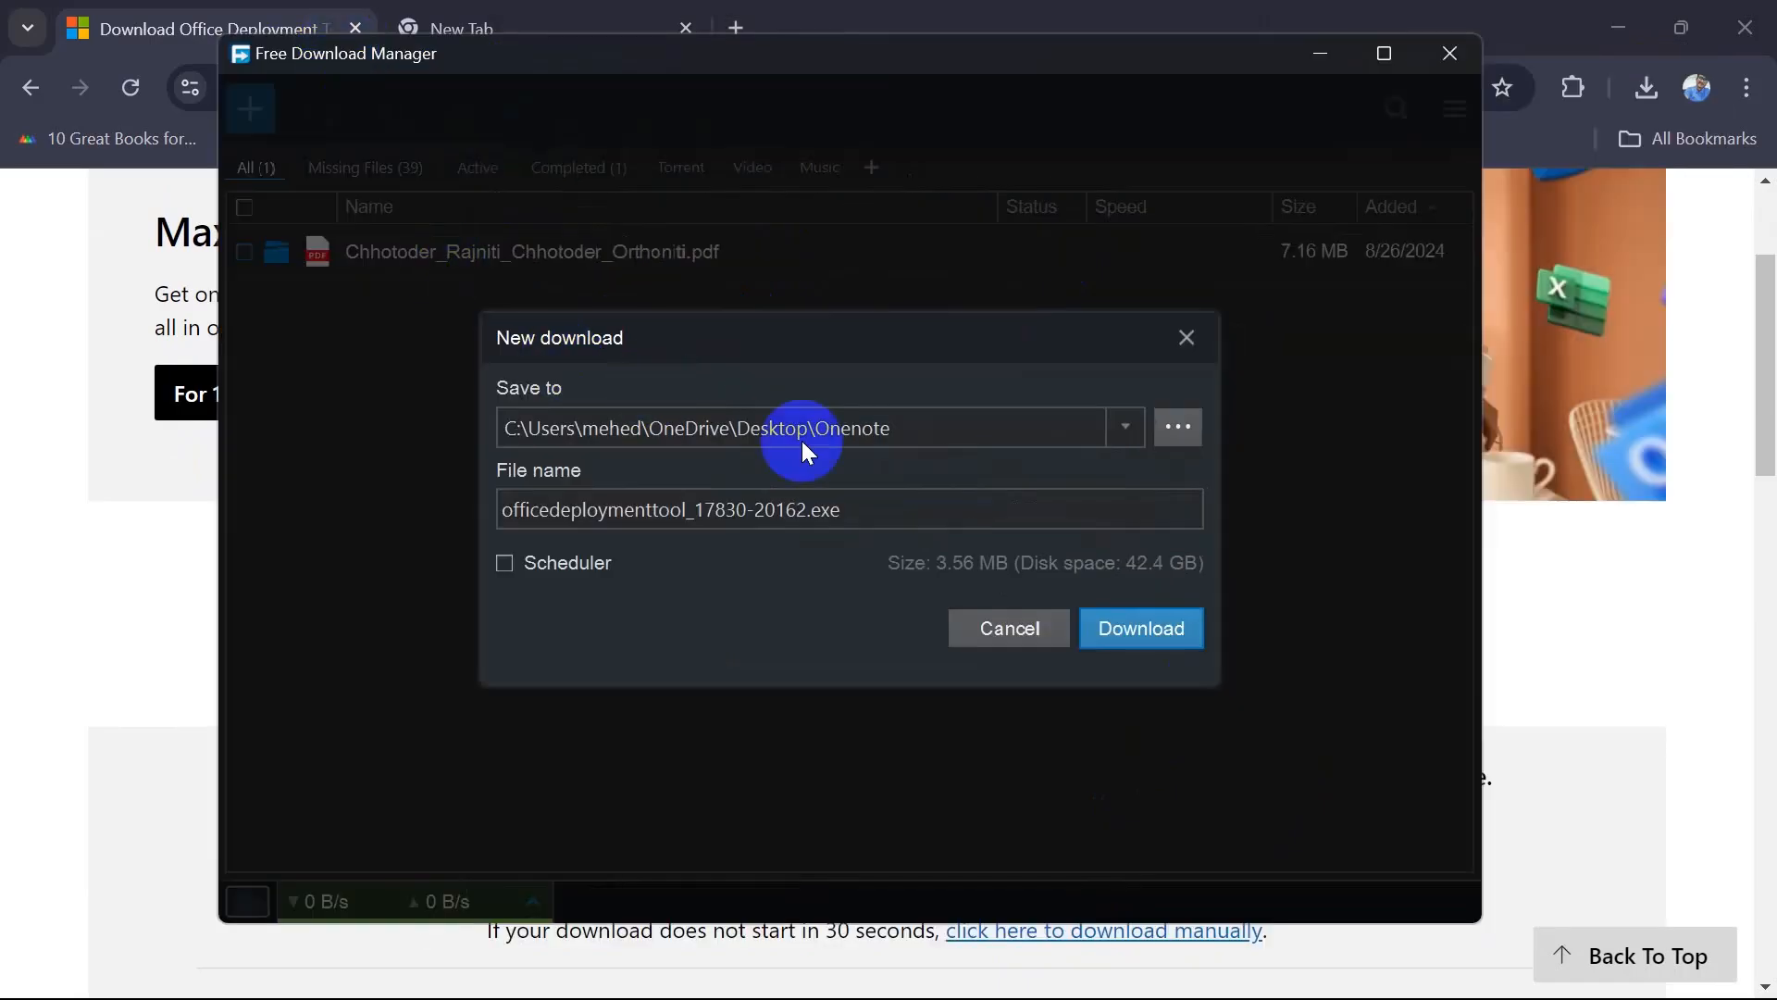
left_click(1175, 428)
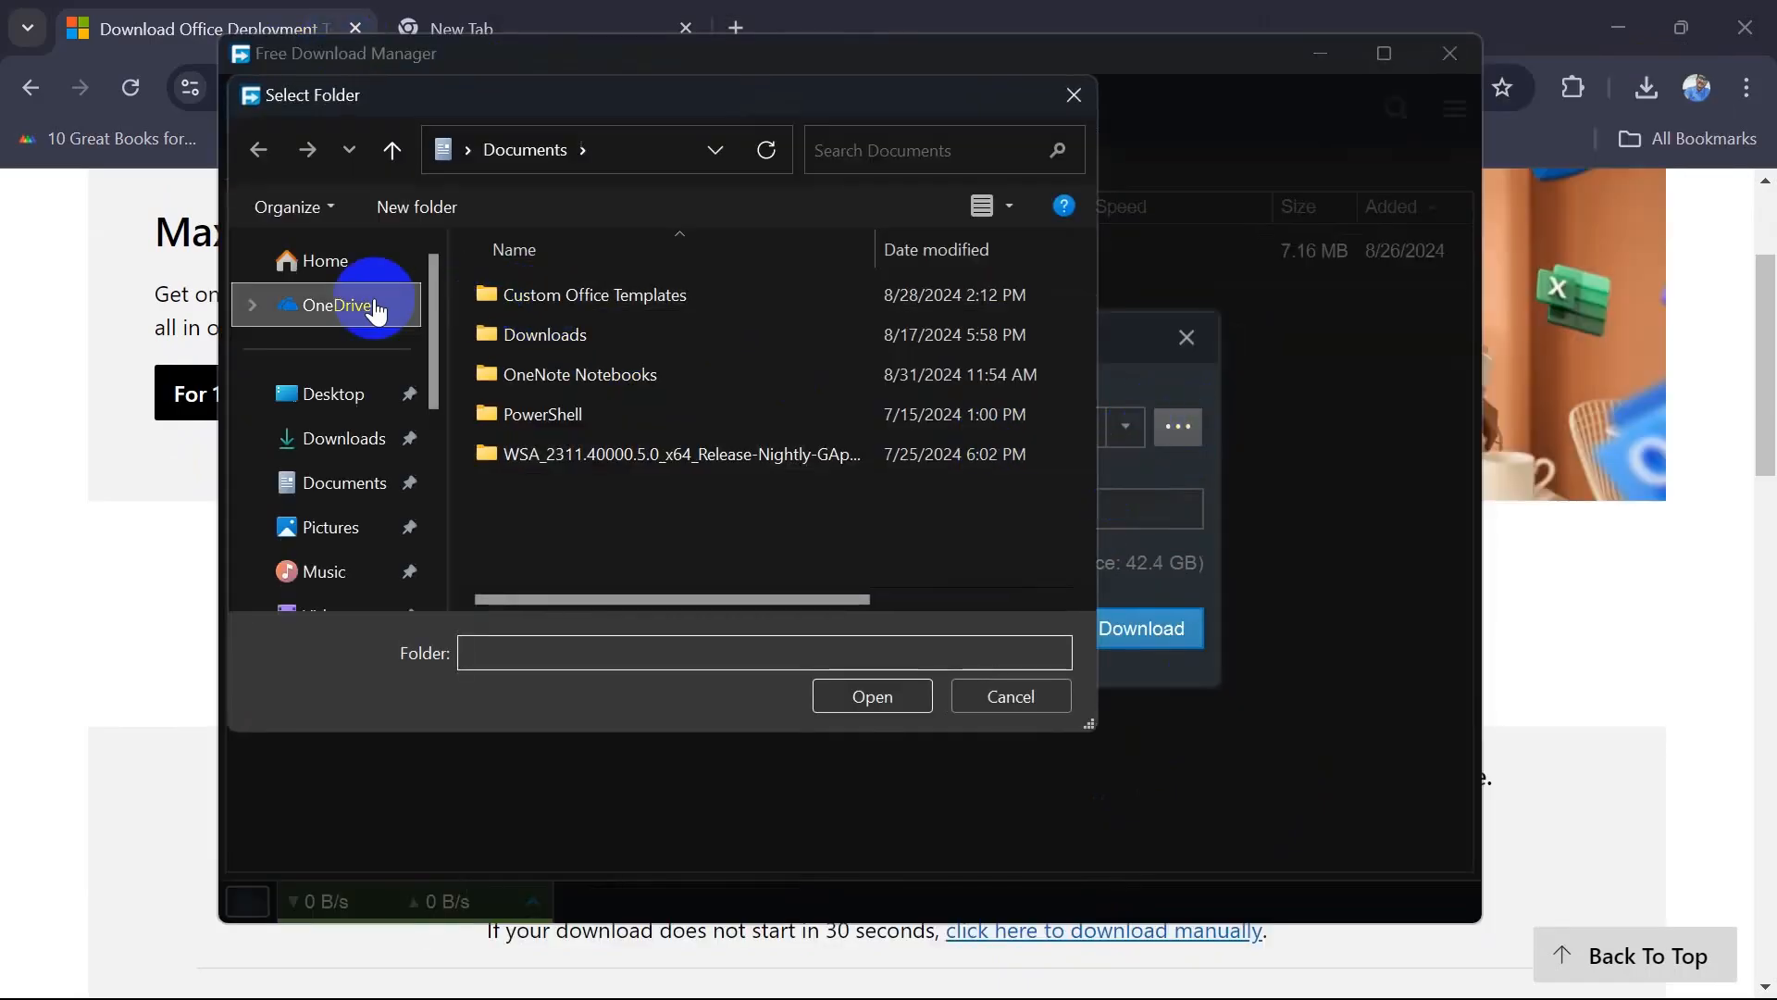
scroll(374, 313, "down", 1)
left_click(338, 396)
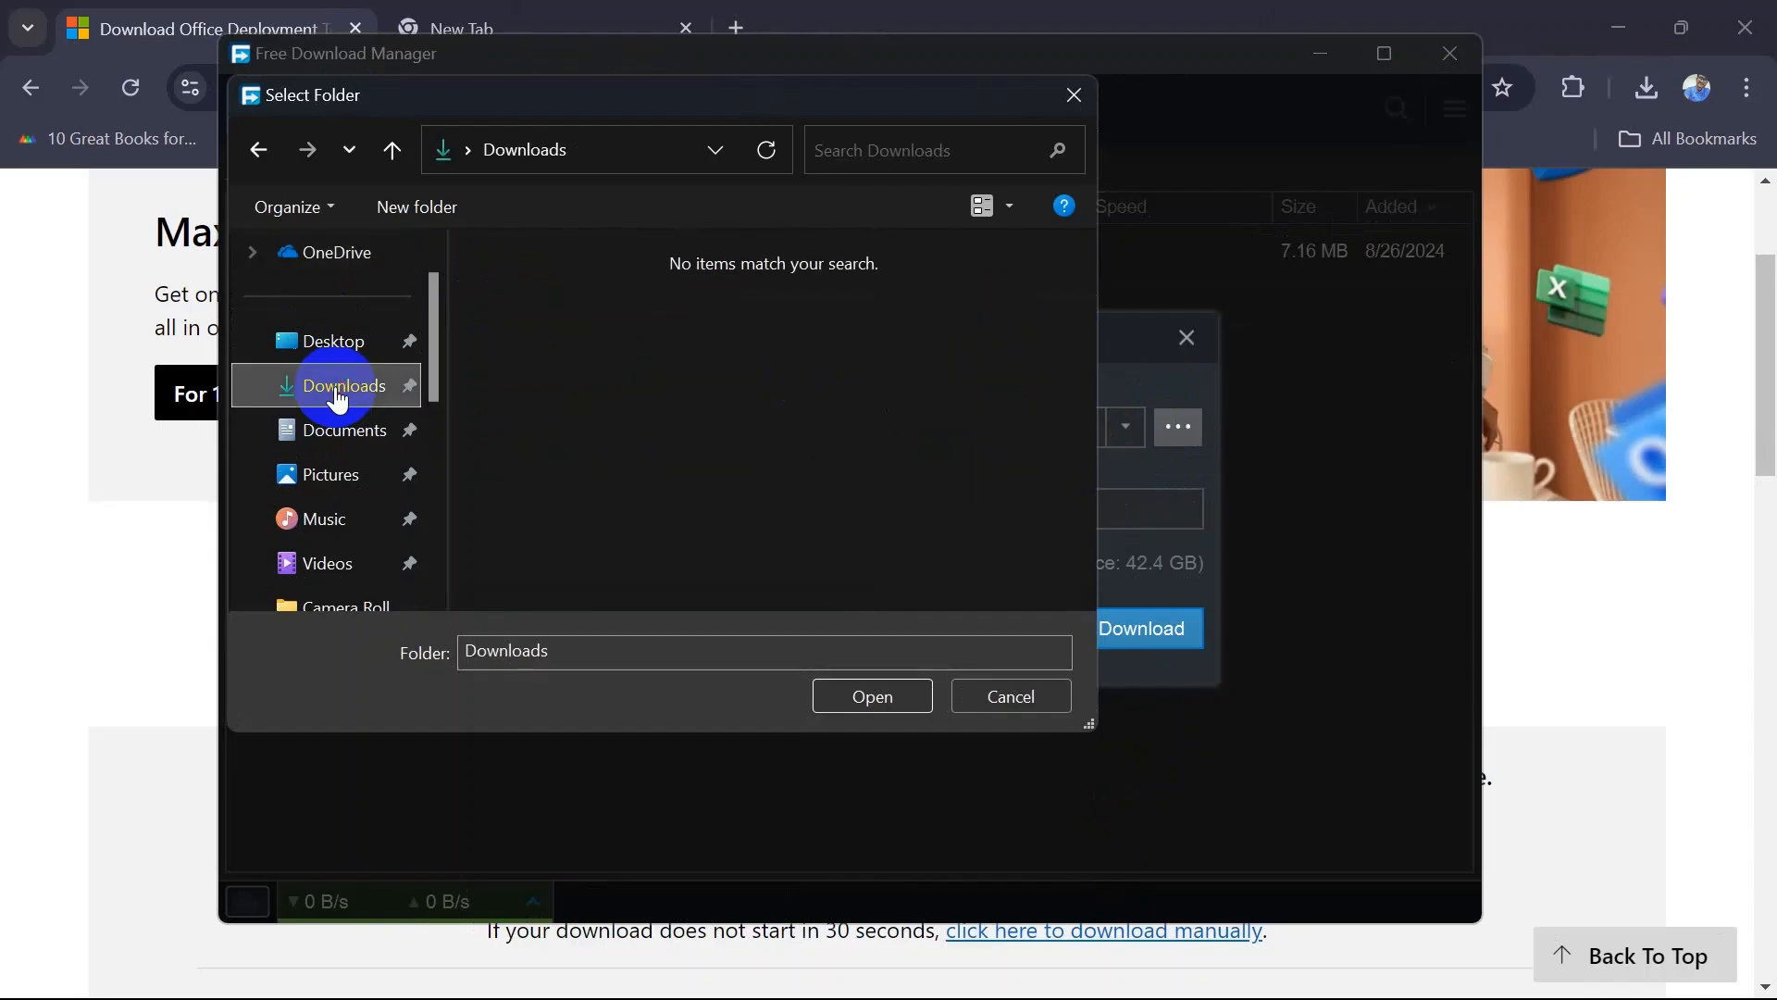
left_click(336, 344)
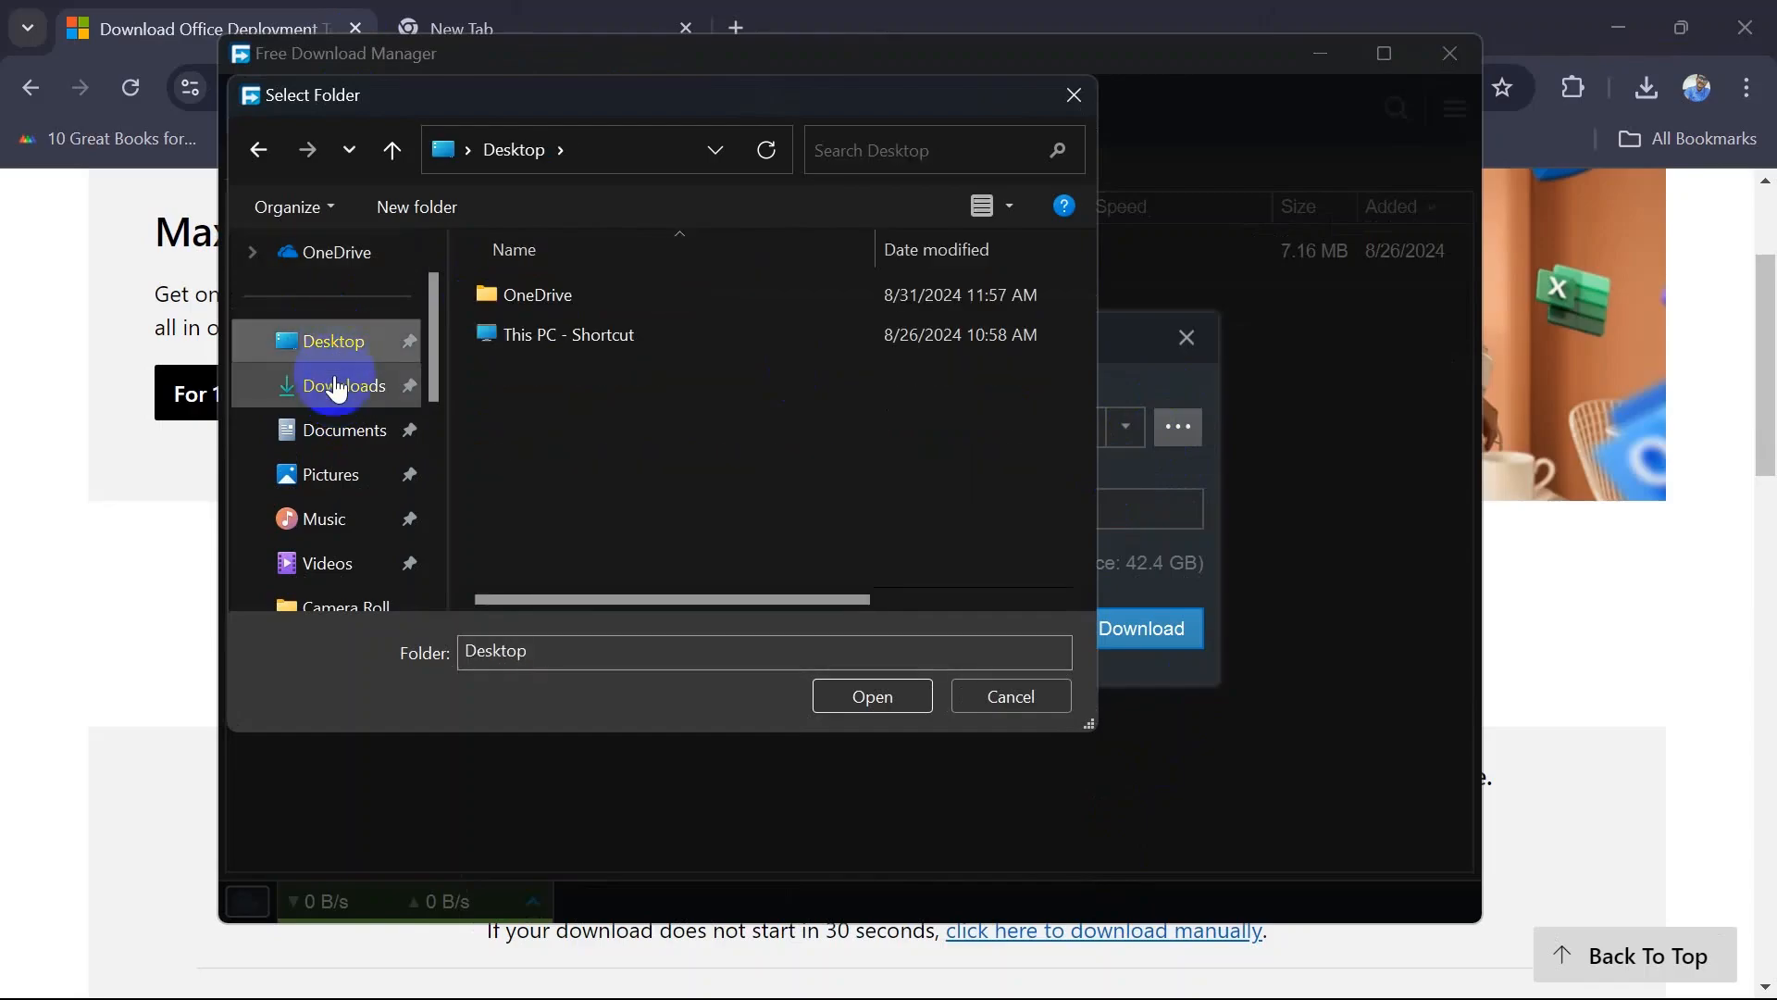
double_click(598, 298)
left_click(844, 701)
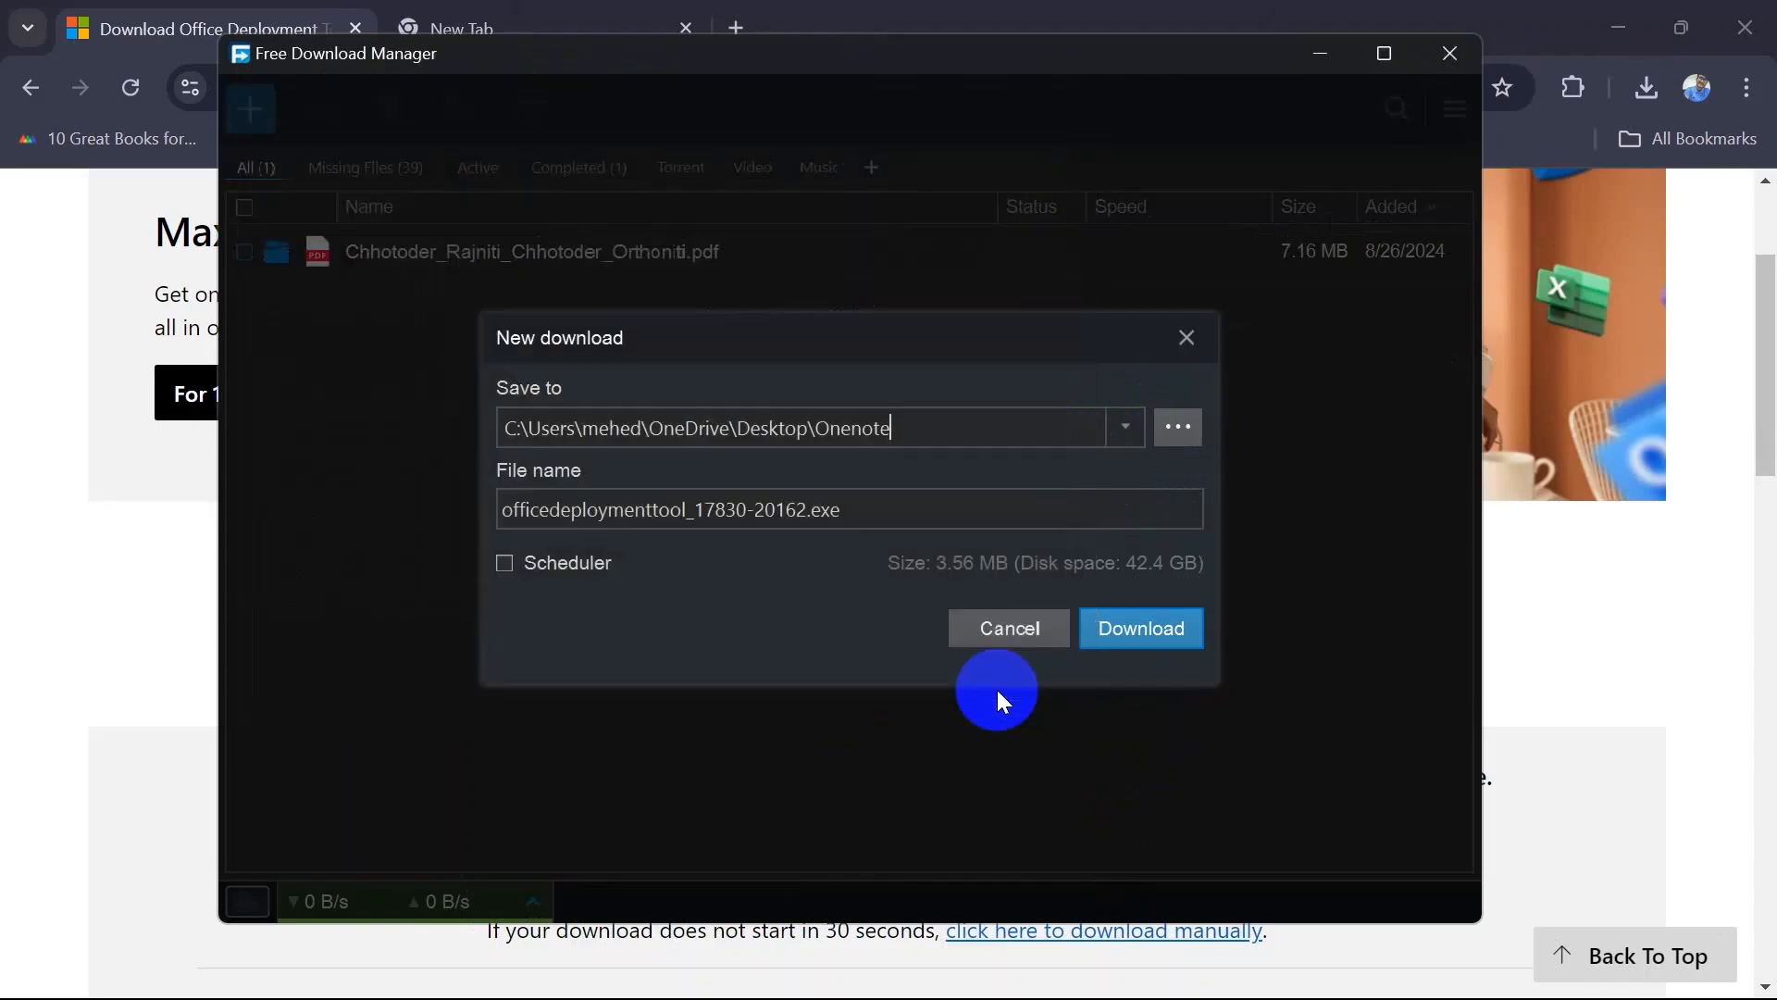
left_click(1125, 632)
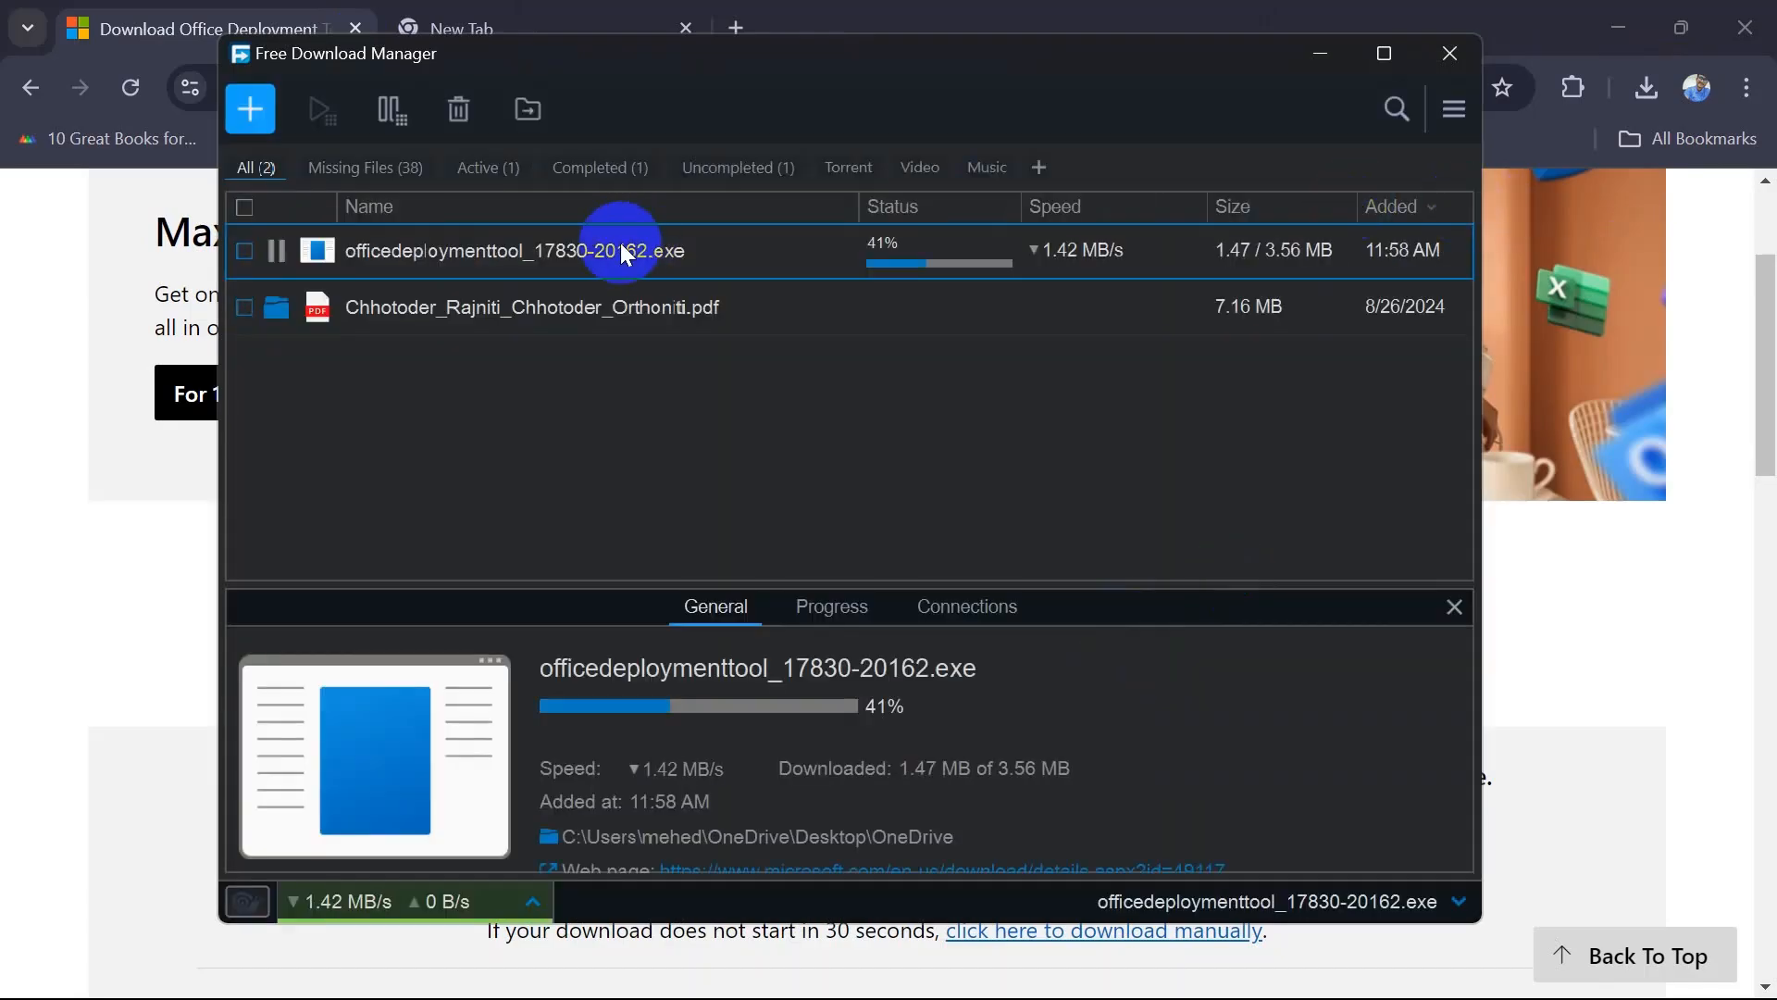
left_click(1324, 61)
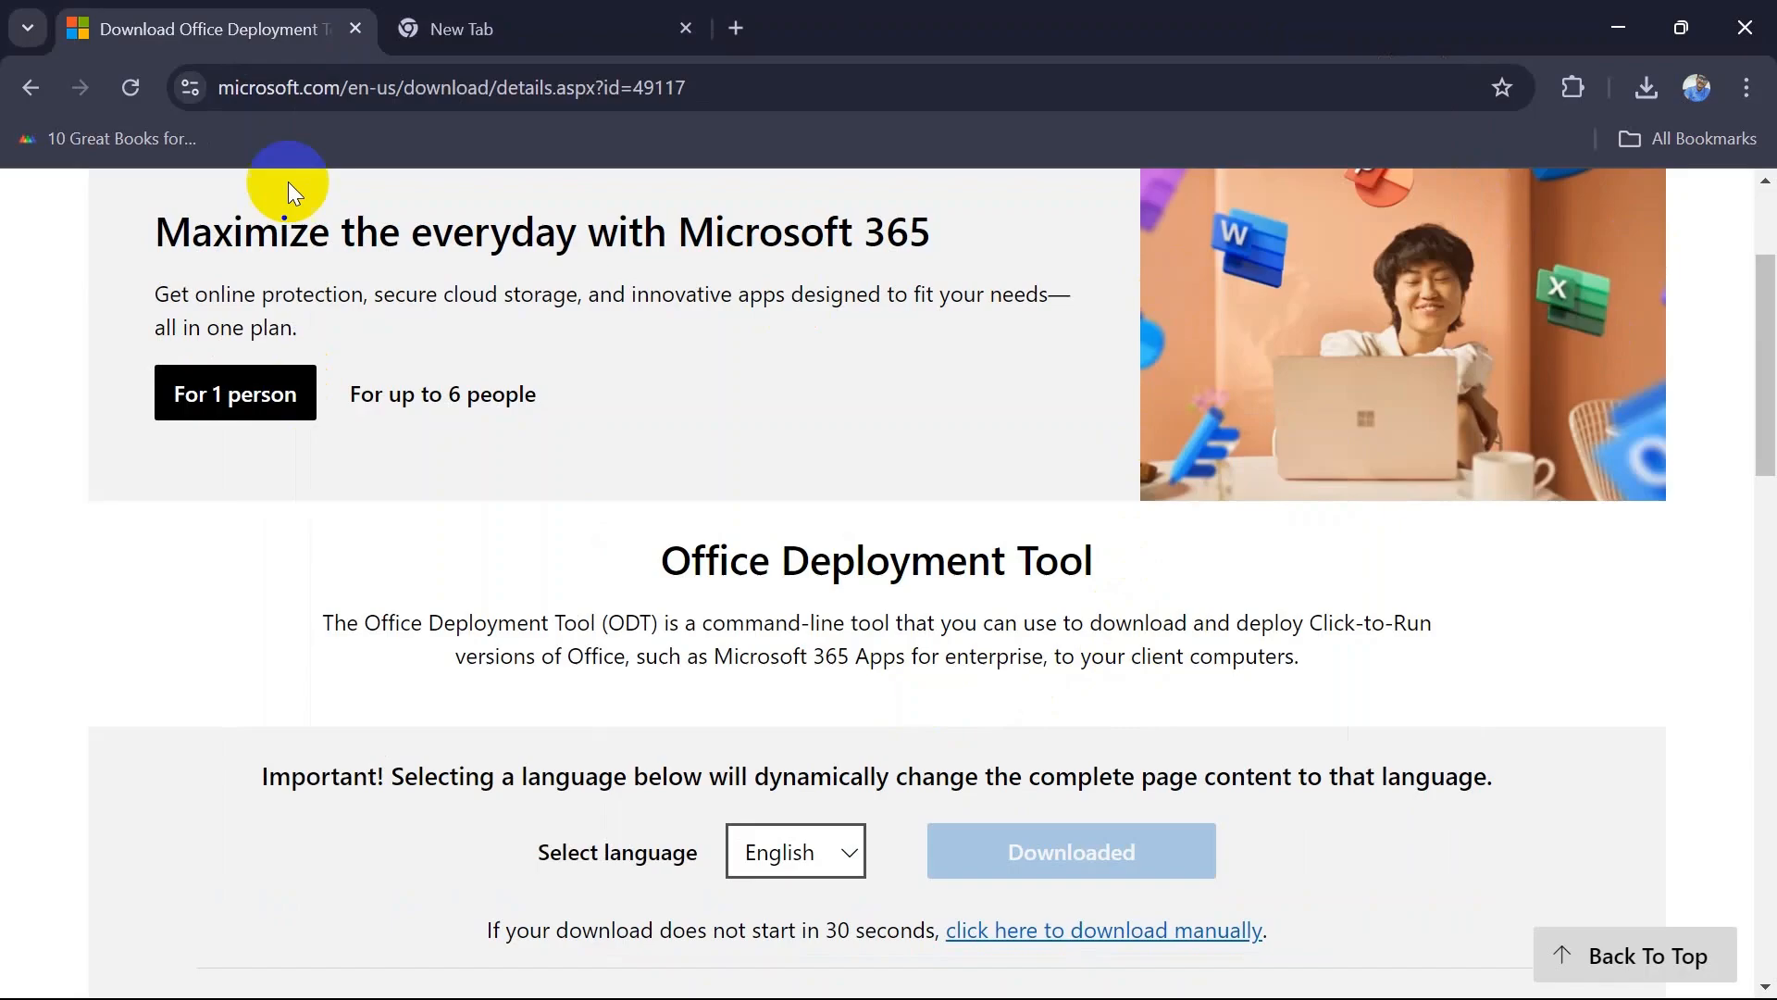
Search for "office customization tool" in the other browser tab and open the Microsoft 365 Apps admin center result
left_click(424, 27)
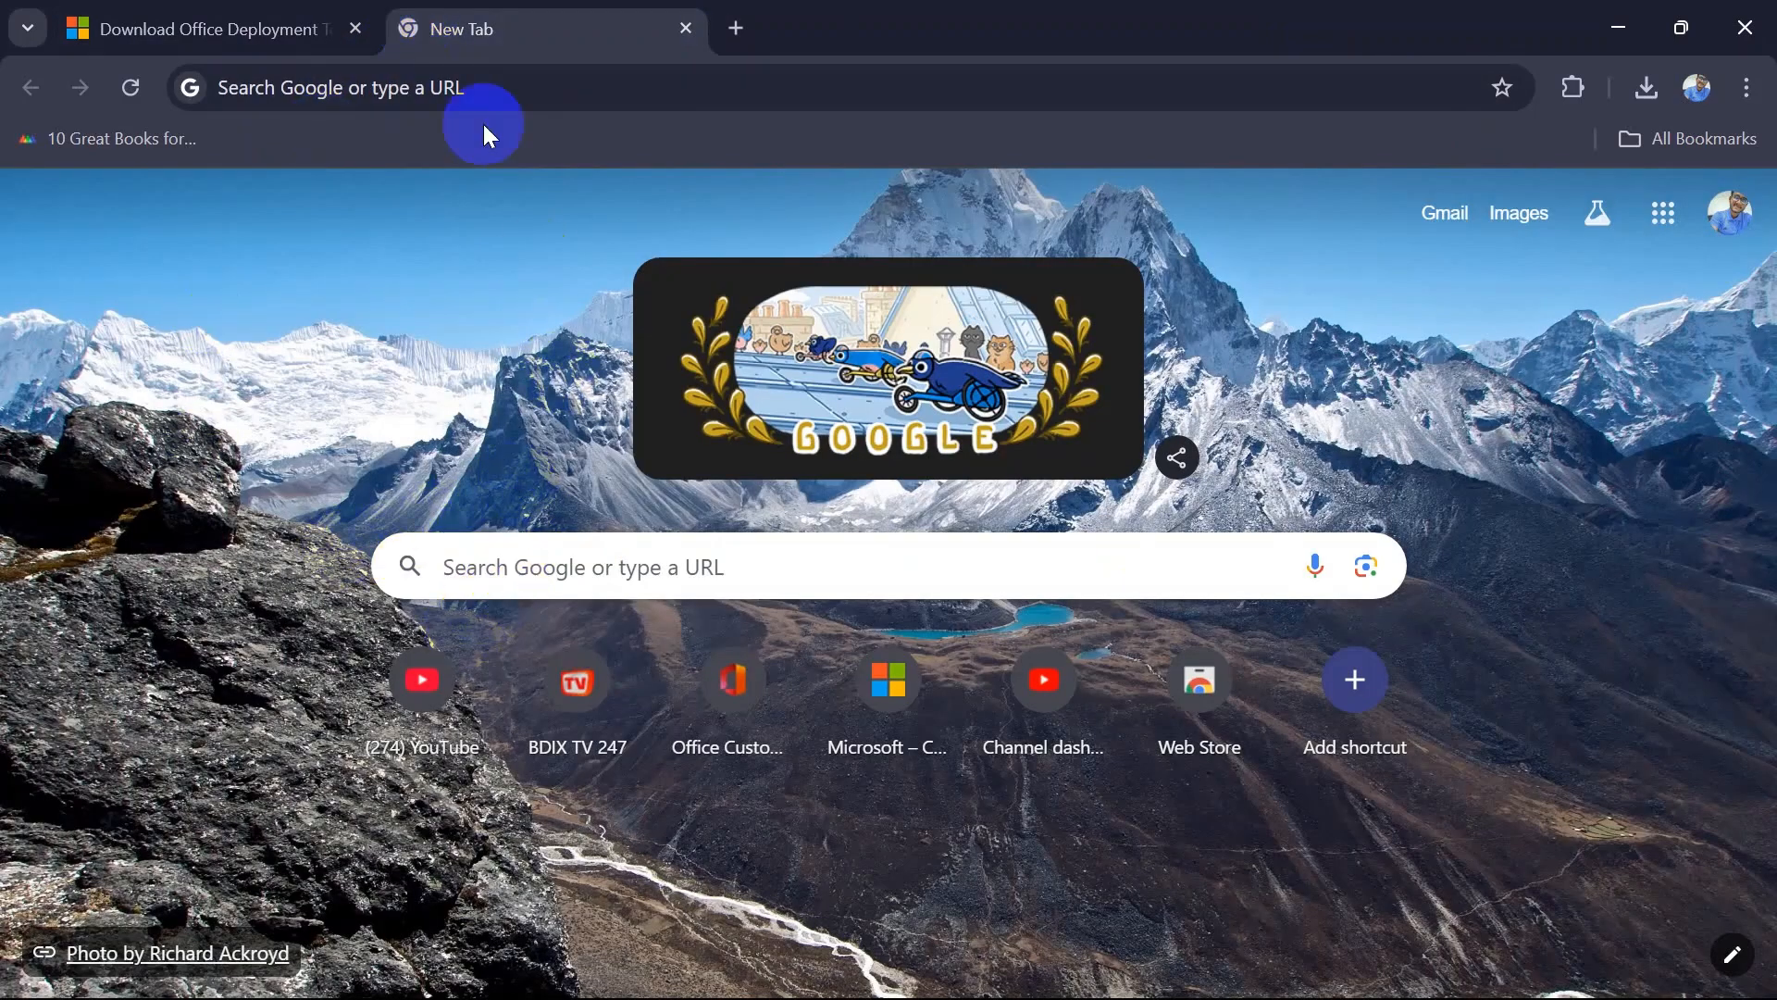
left_click(491, 79)
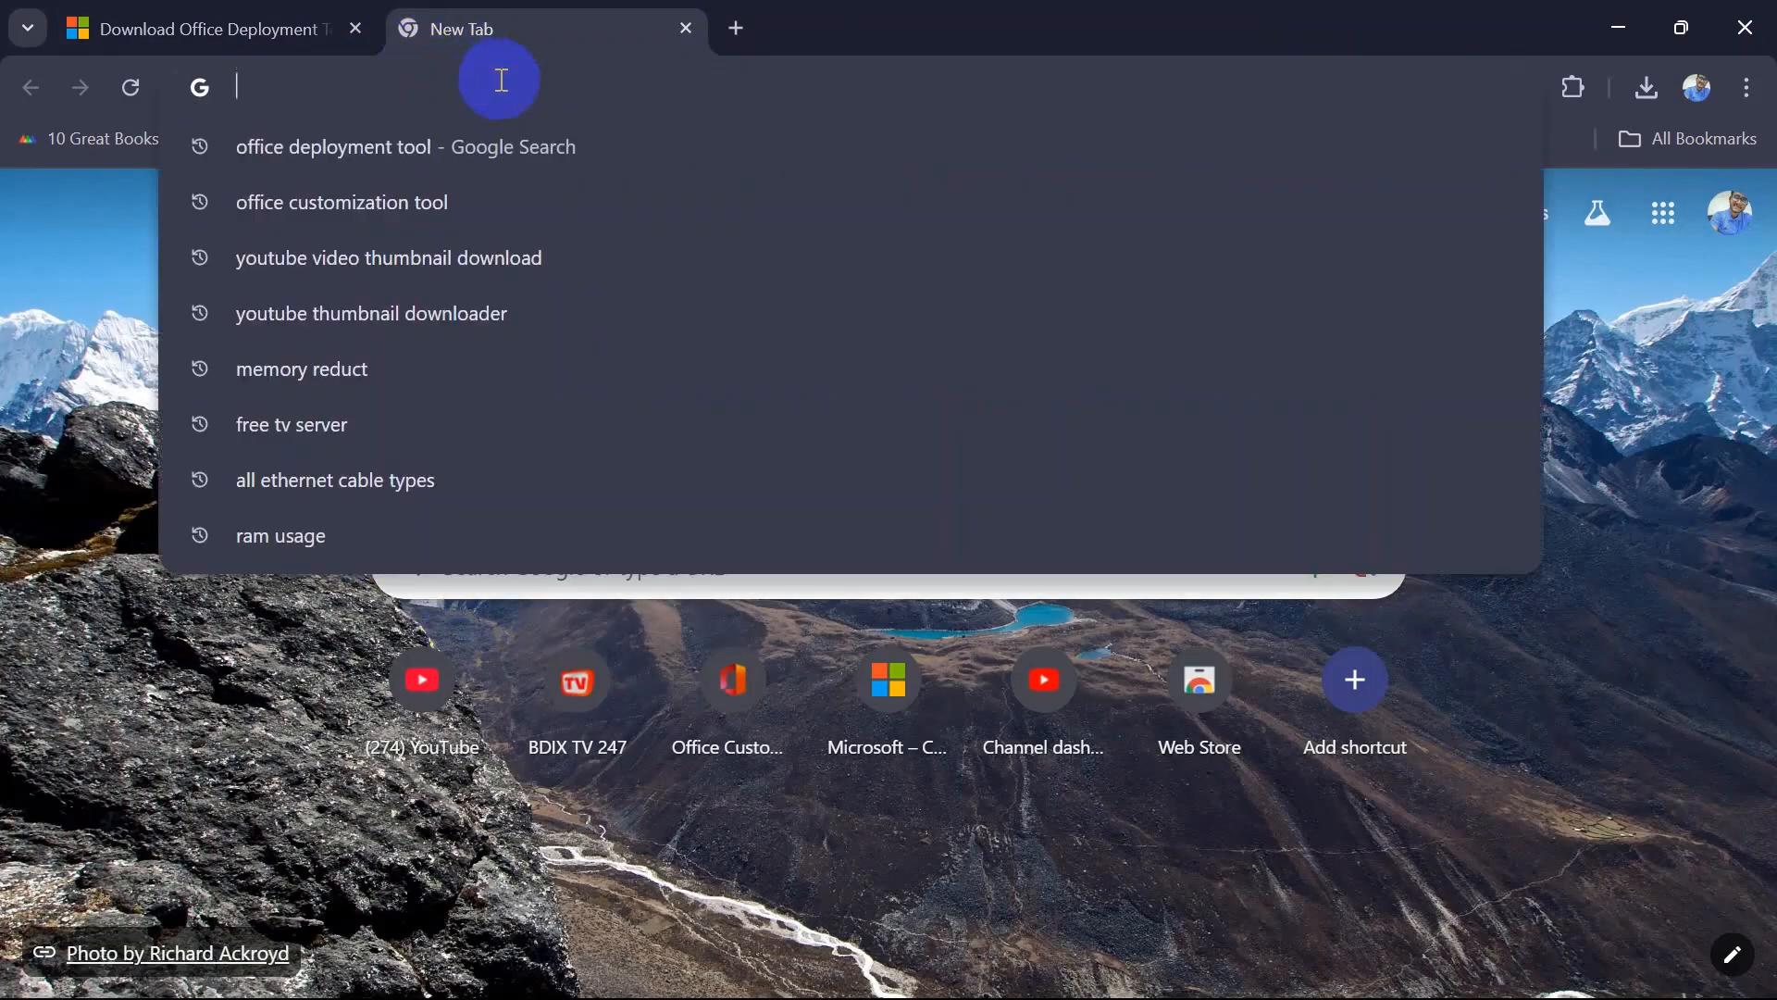
left_click(520, 186)
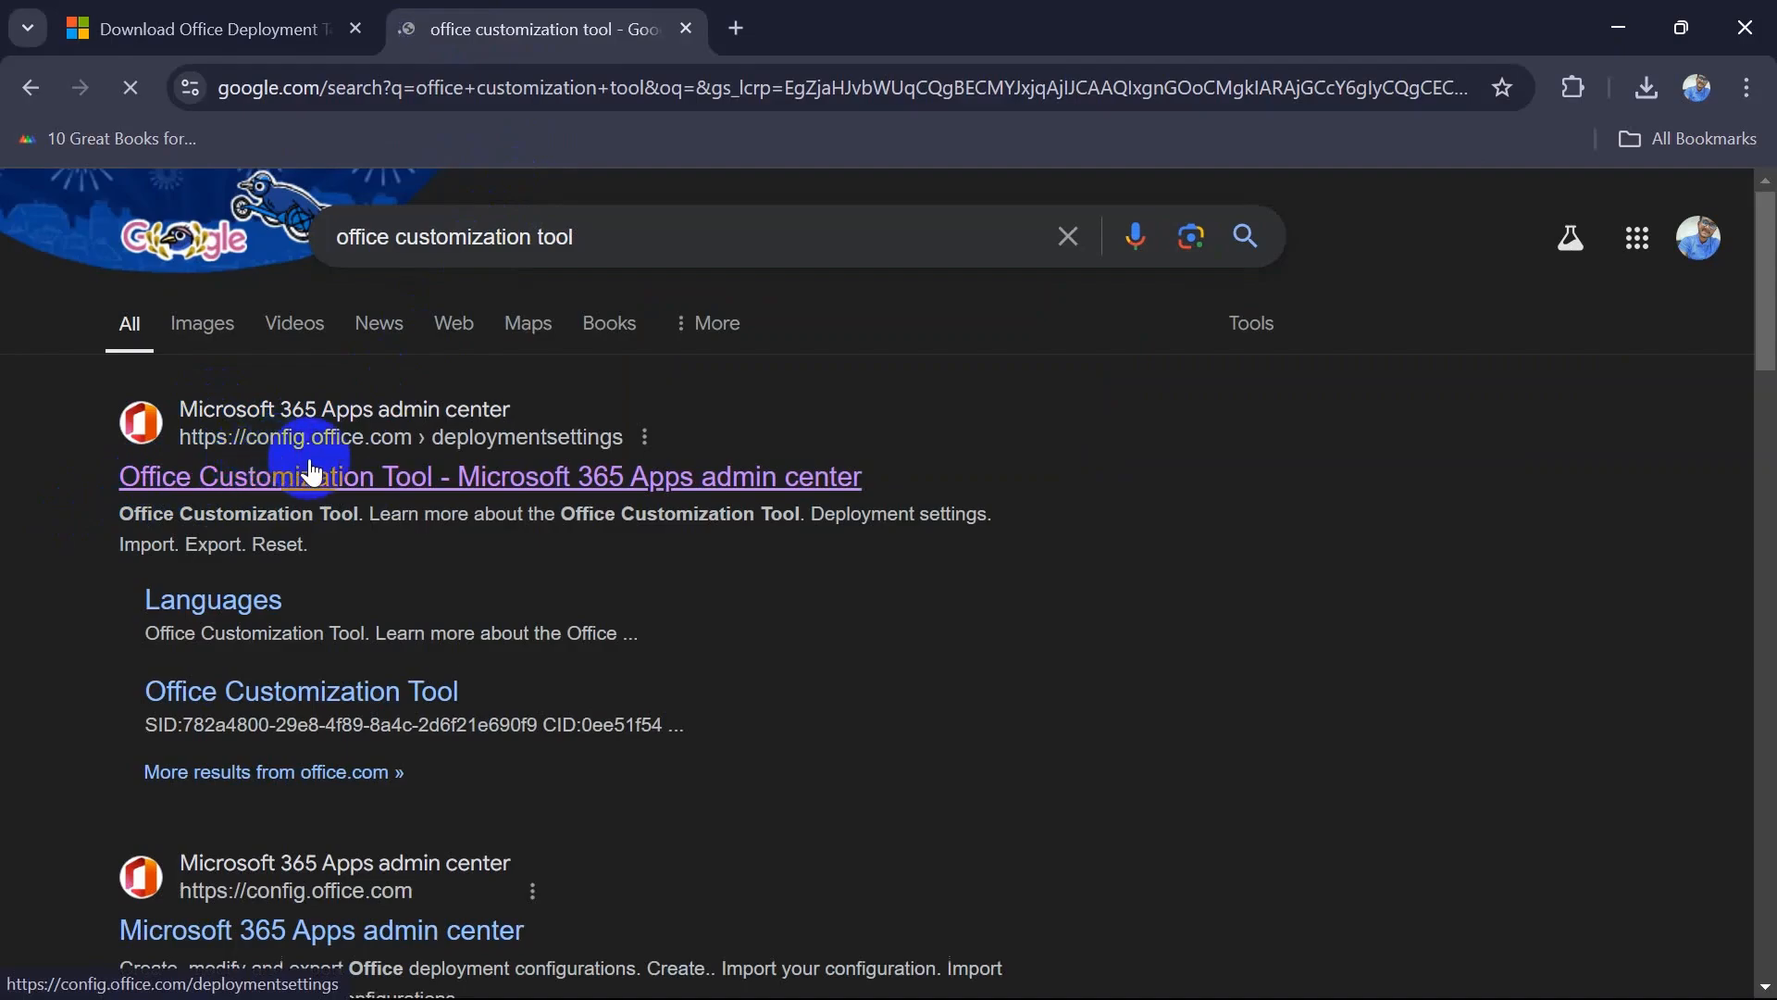
left_click(262, 495)
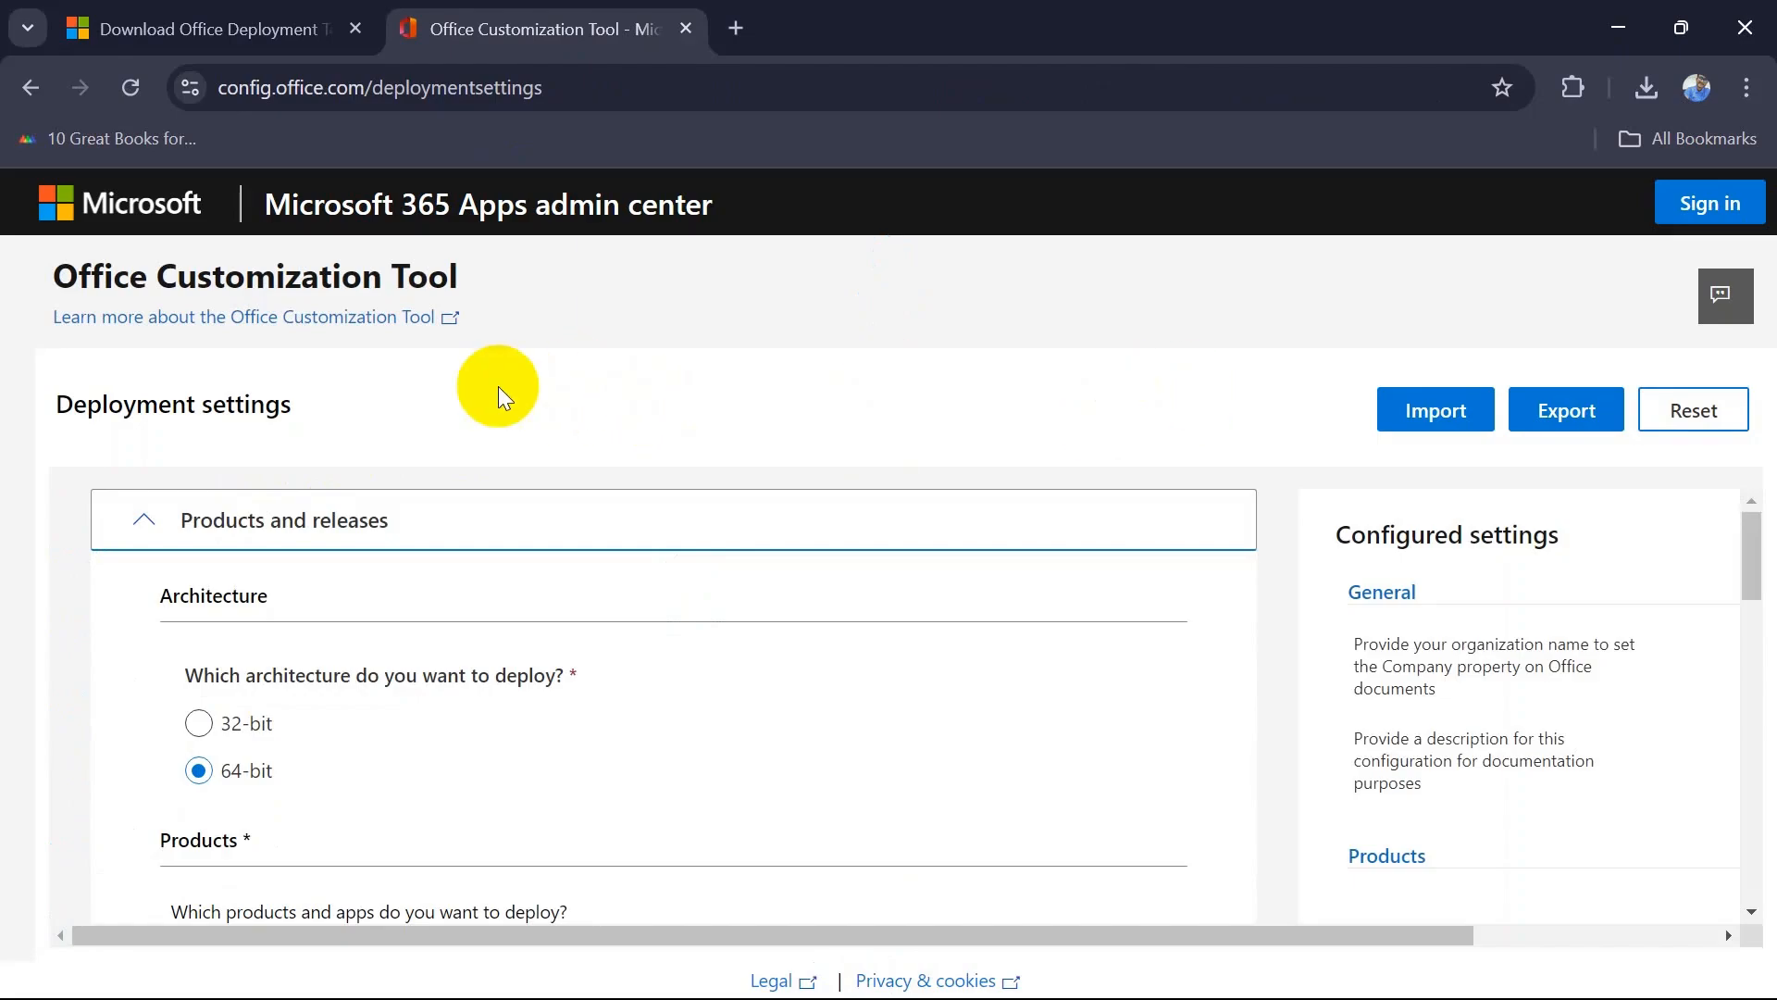
left_click_drag(39, 306, 505, 280)
left_click(591, 328)
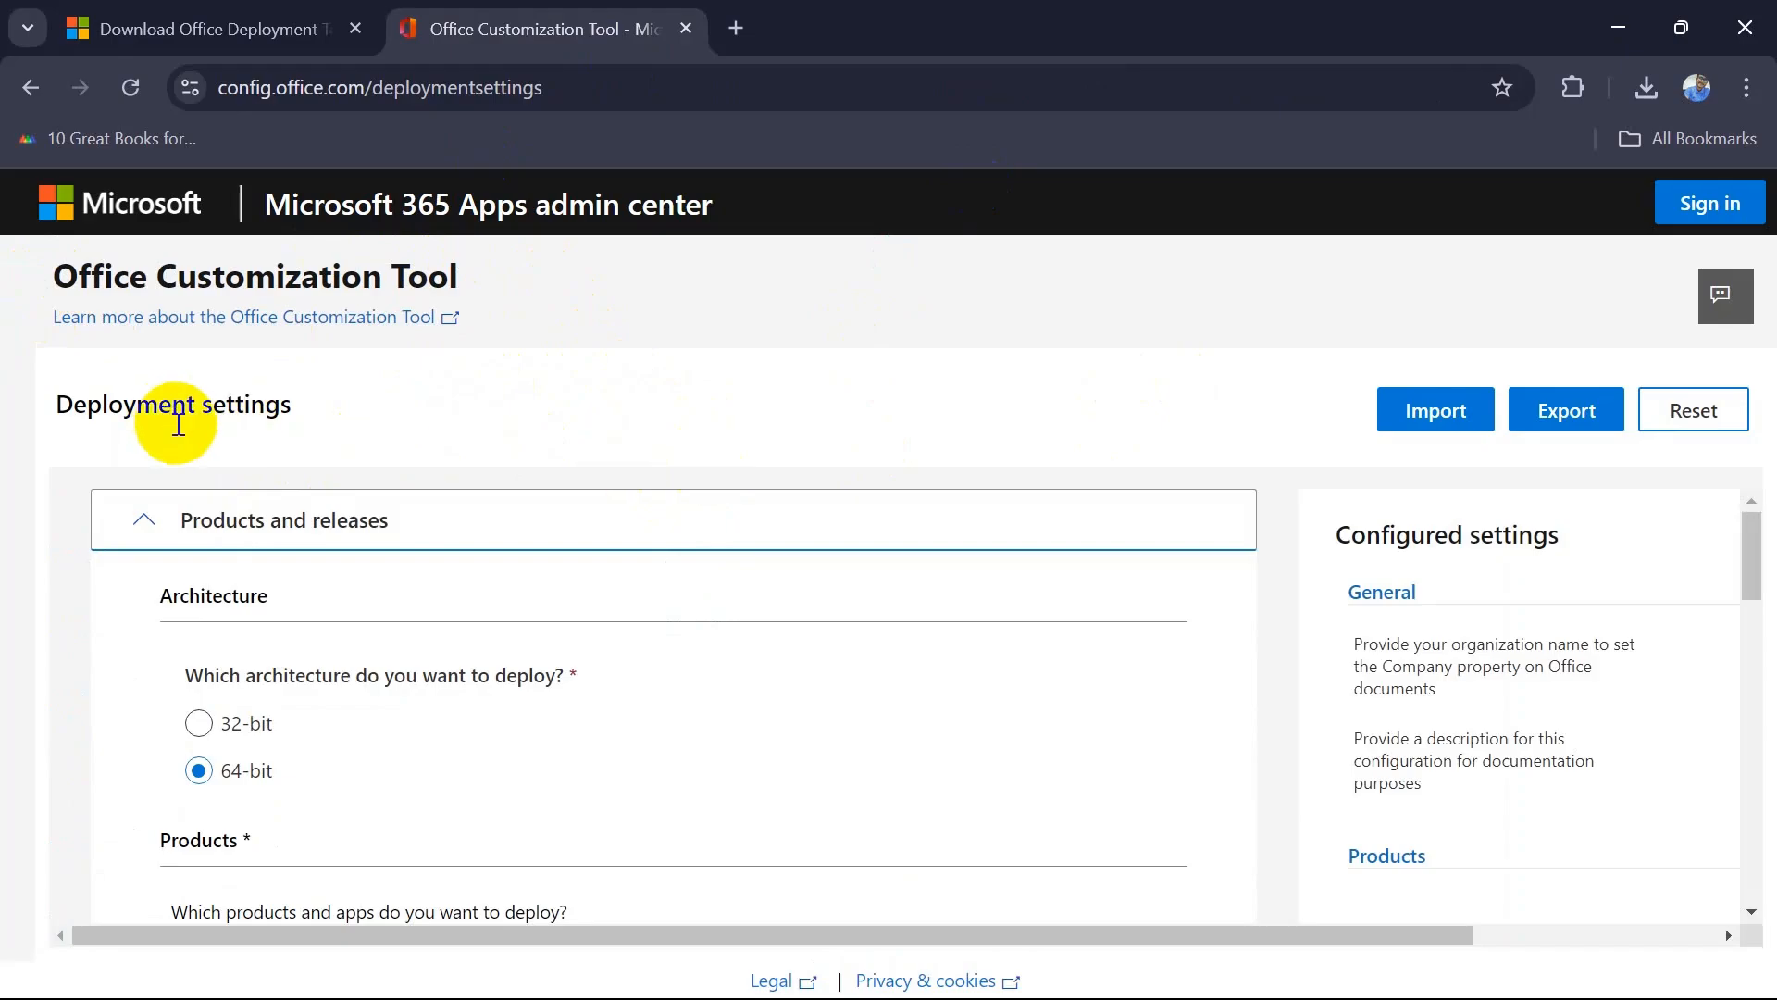
Choose the 64-bit architecture and the Office Professional Plus 2019 - Volume License suite for the deployment
scroll(171, 708, "down", 1)
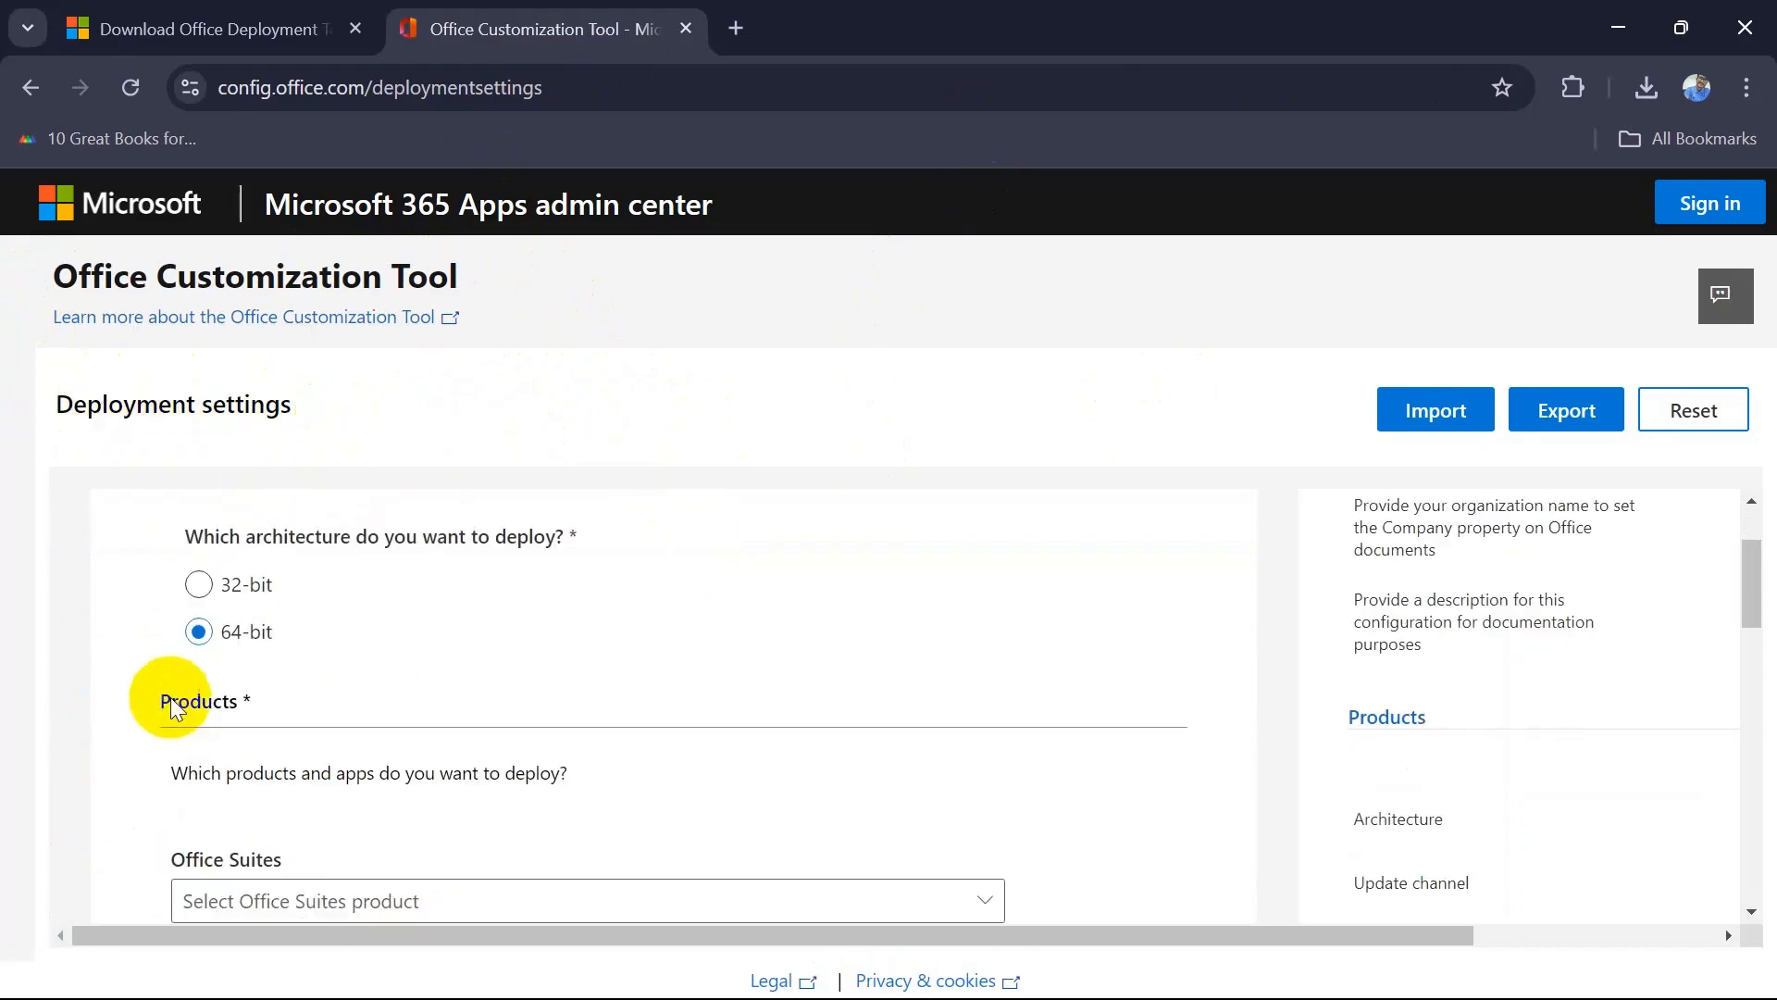
scroll(176, 709, "up", 1)
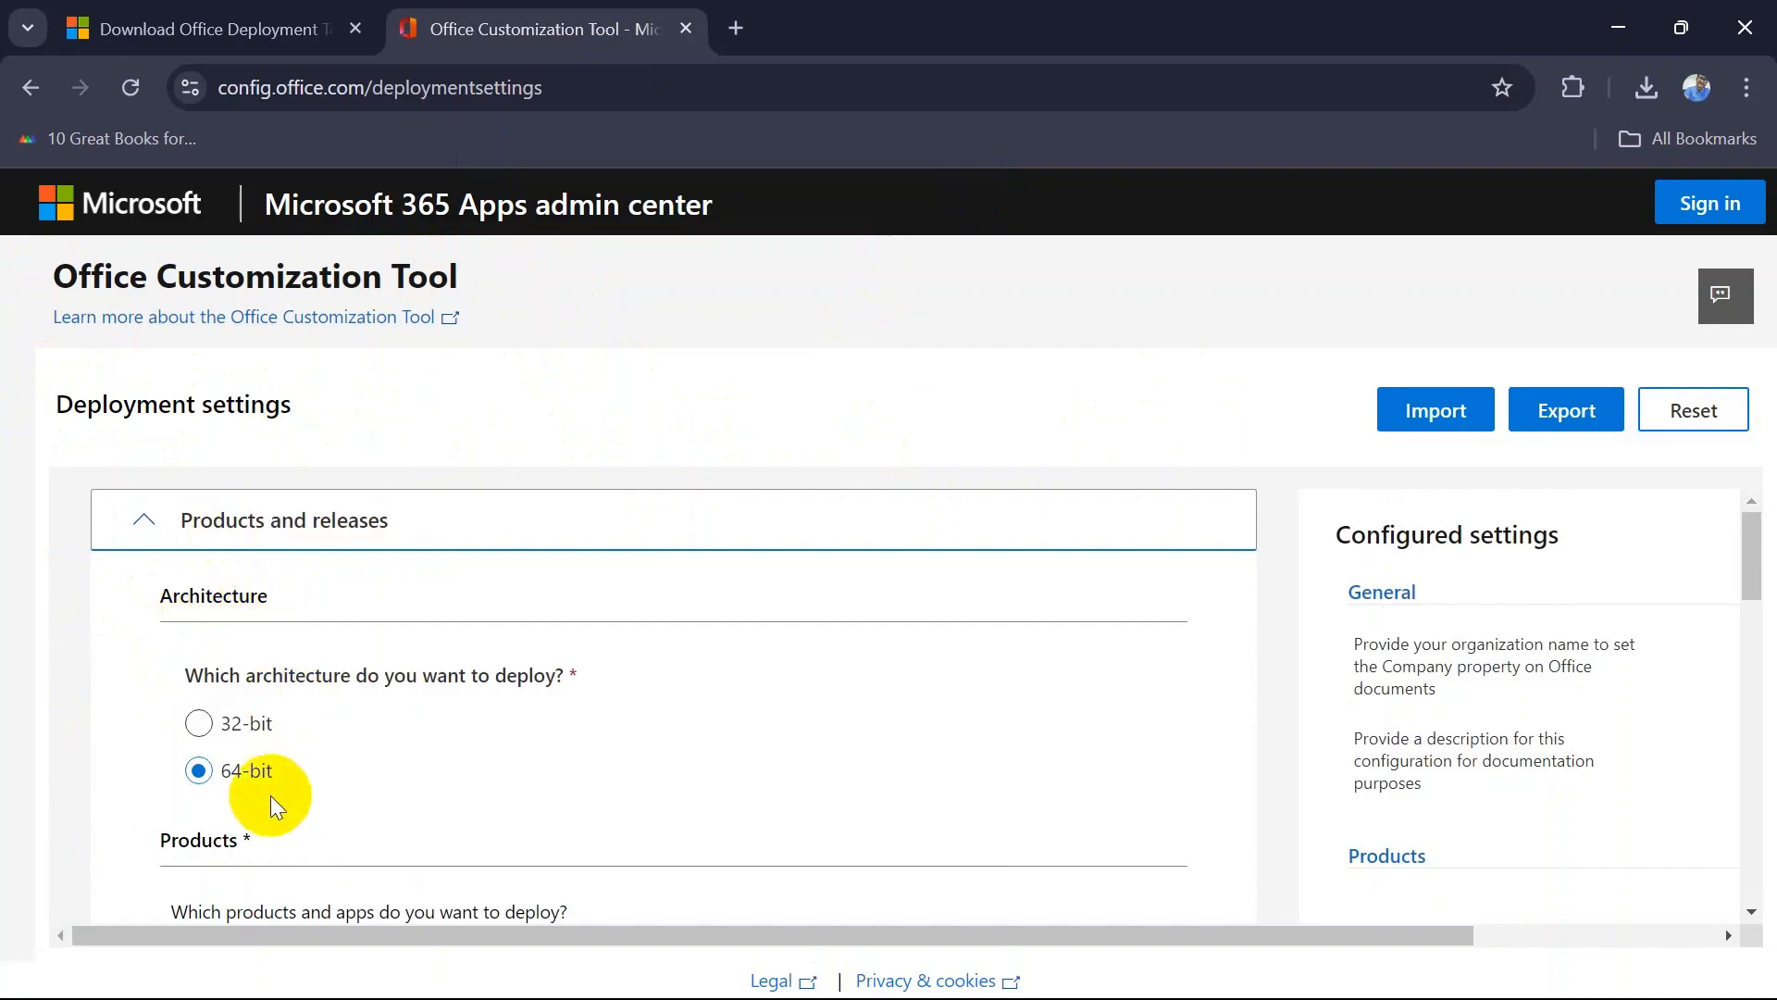
left_click(196, 771)
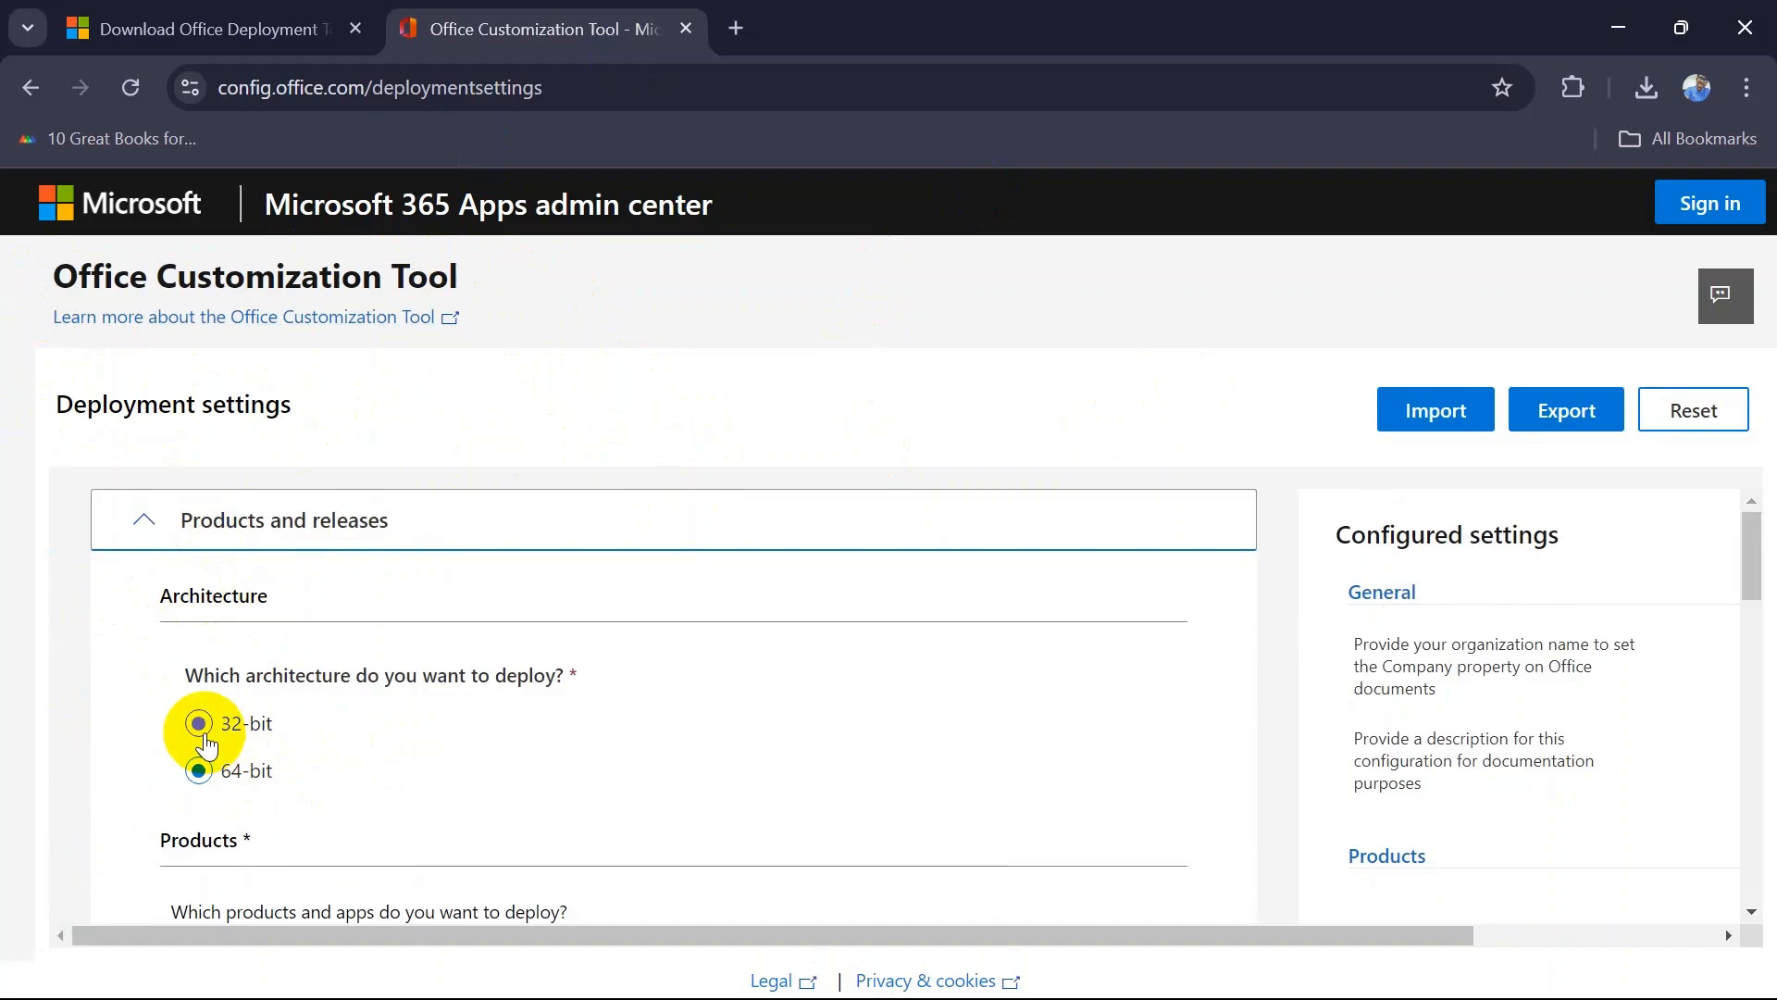
scroll(510, 835, "down", 2)
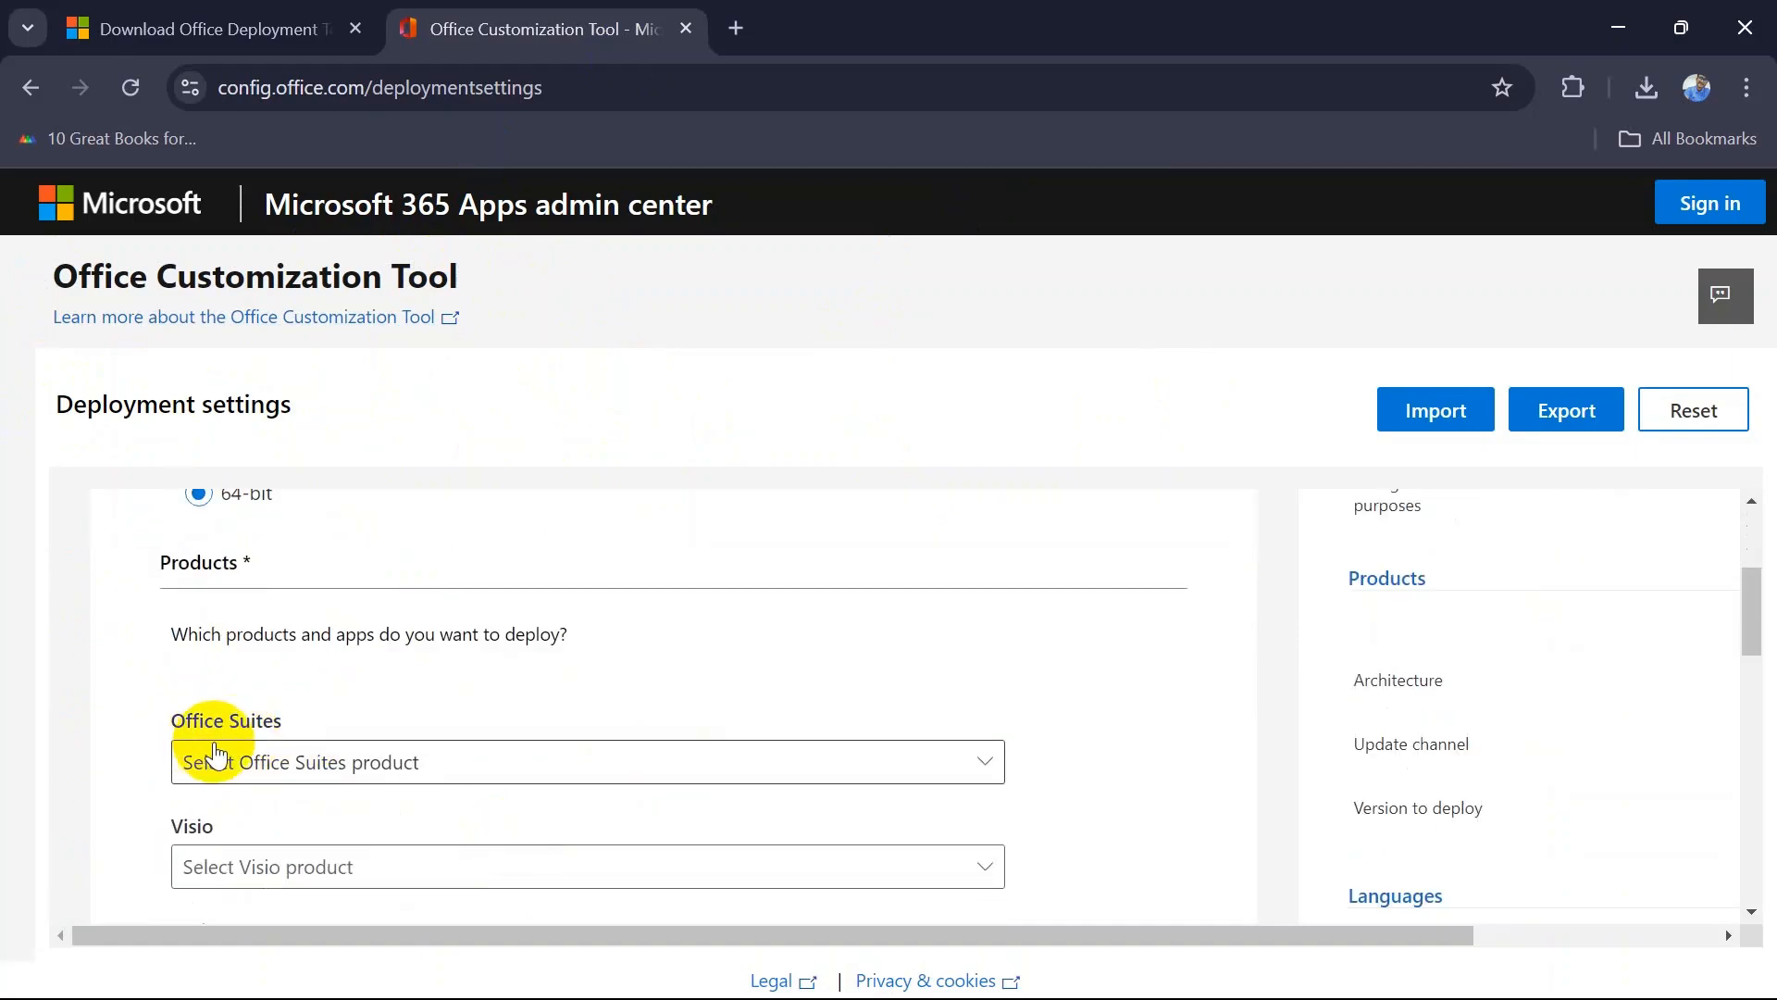
left_click(324, 757)
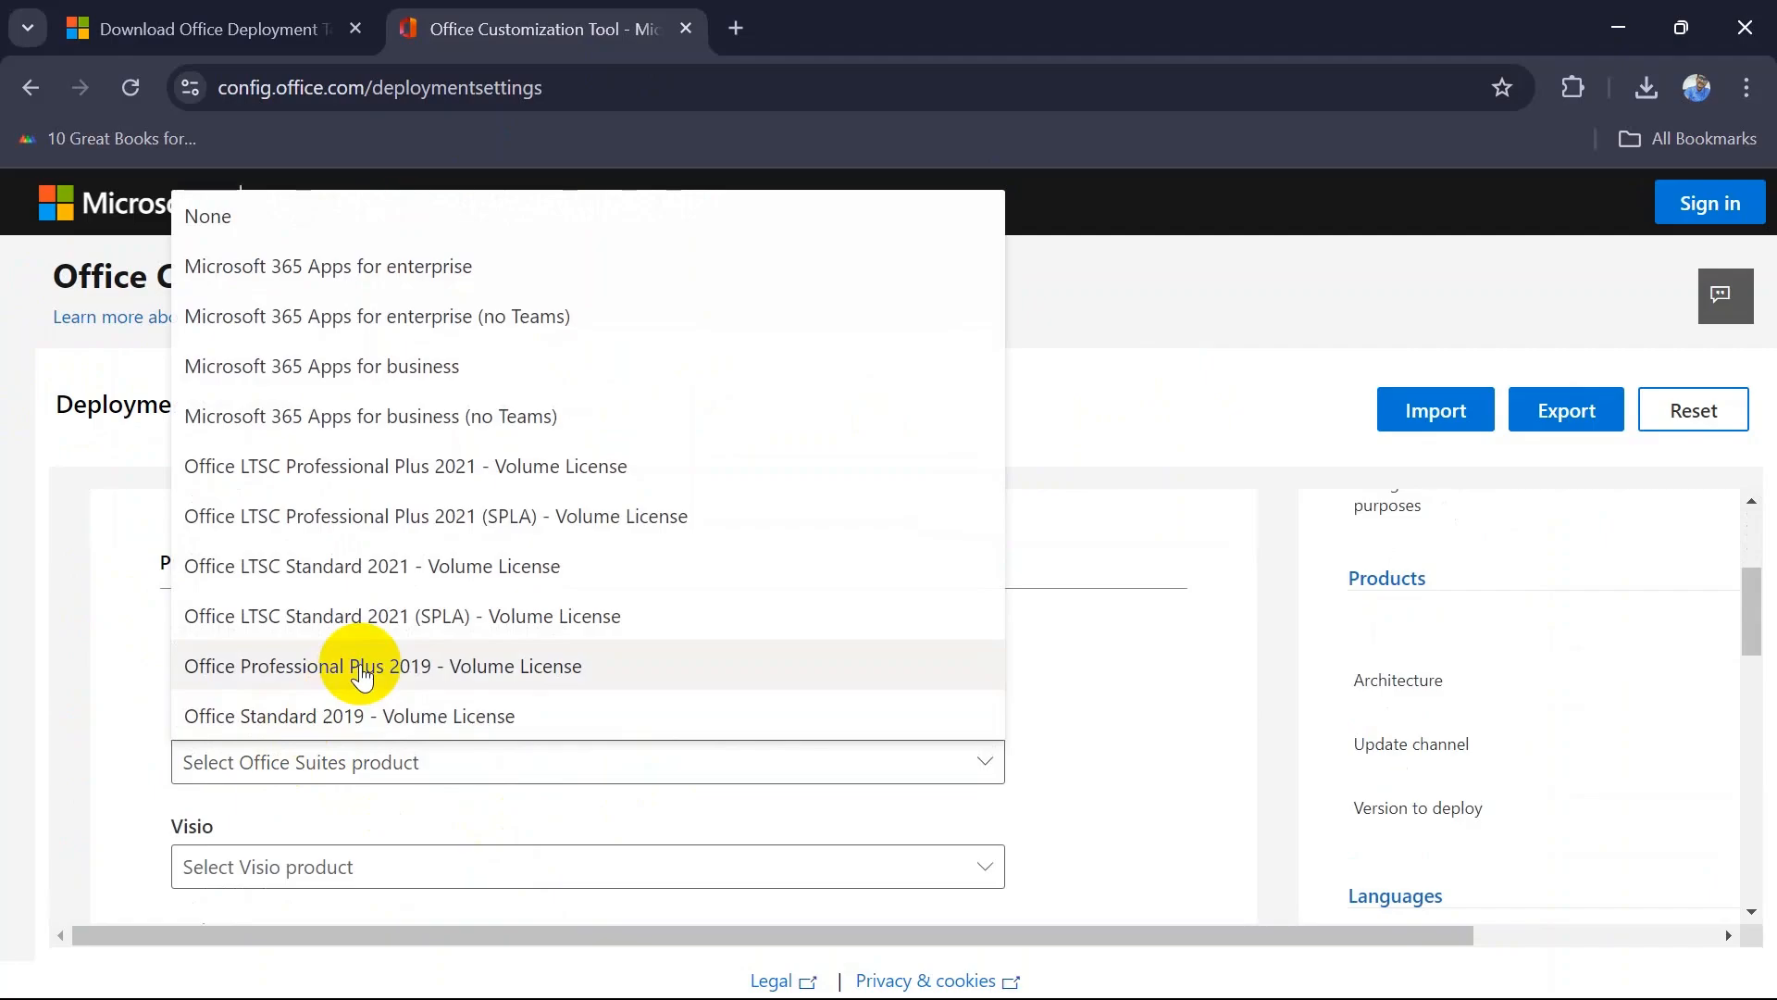
left_click(361, 669)
Exclude Access, Outlook, Publisher, Word, PowerPoint, OneNote and Excel from the deployed apps
scroll(364, 663, "down", 4)
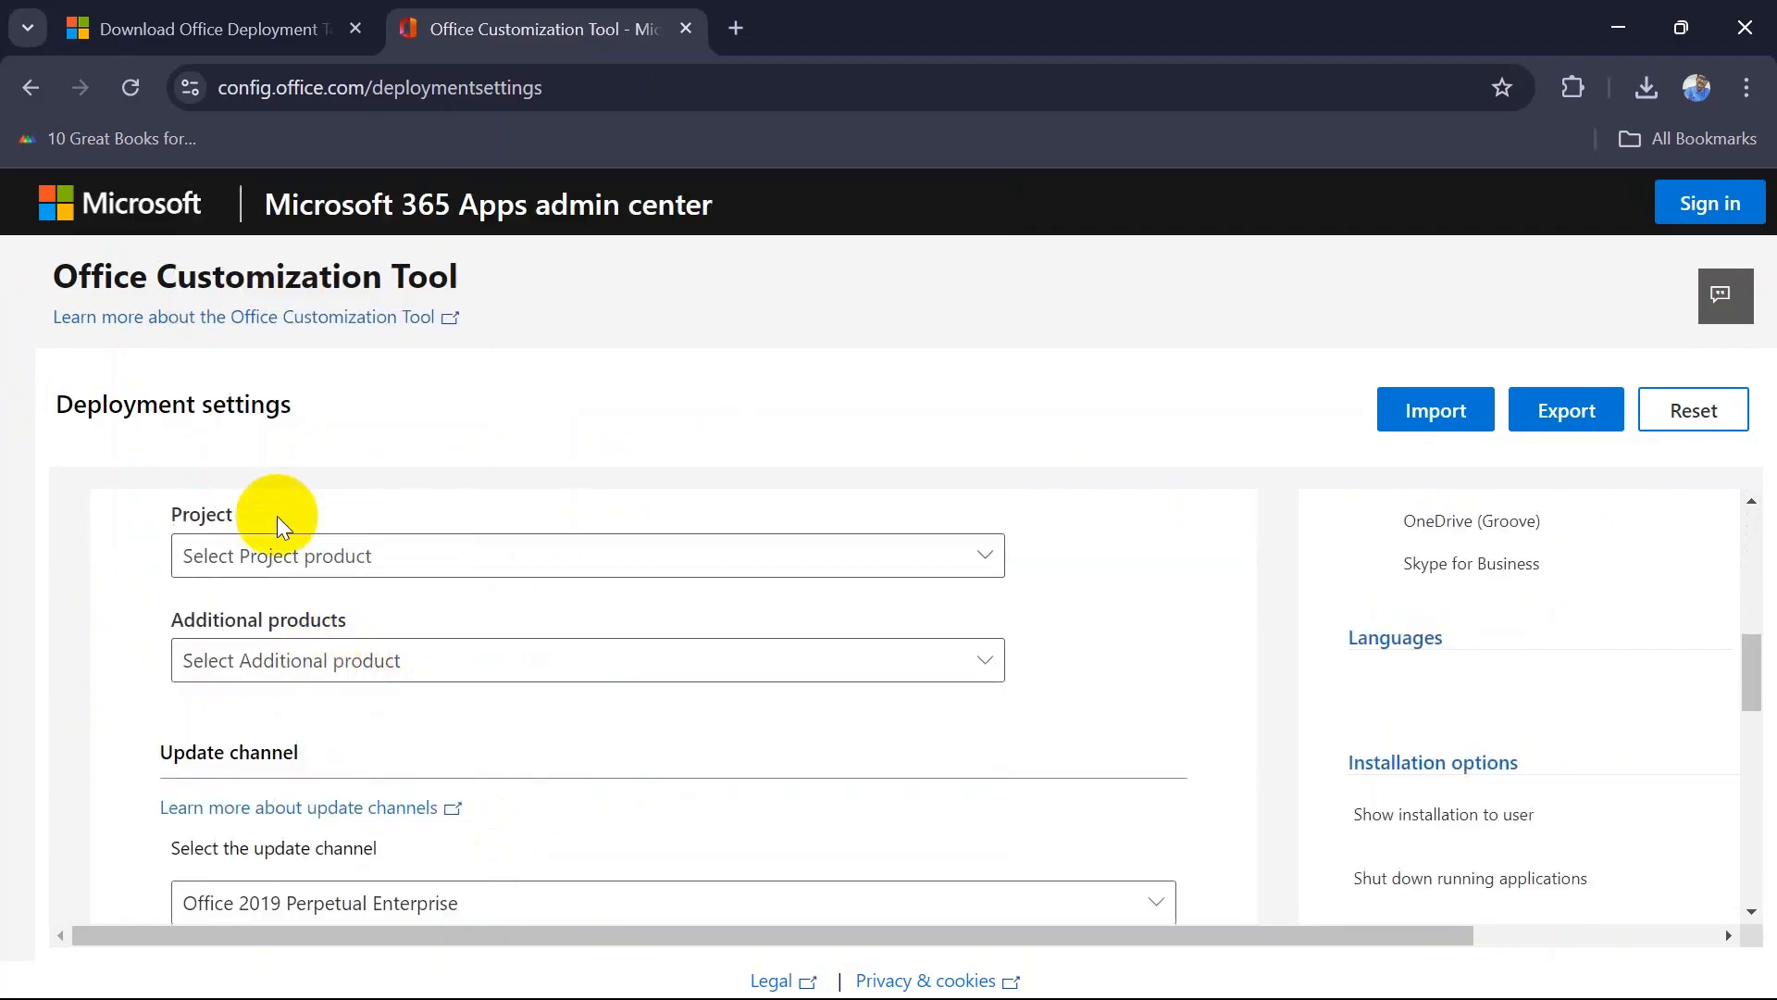
scroll(206, 805, "down", 3)
scroll(206, 801, "down", 3)
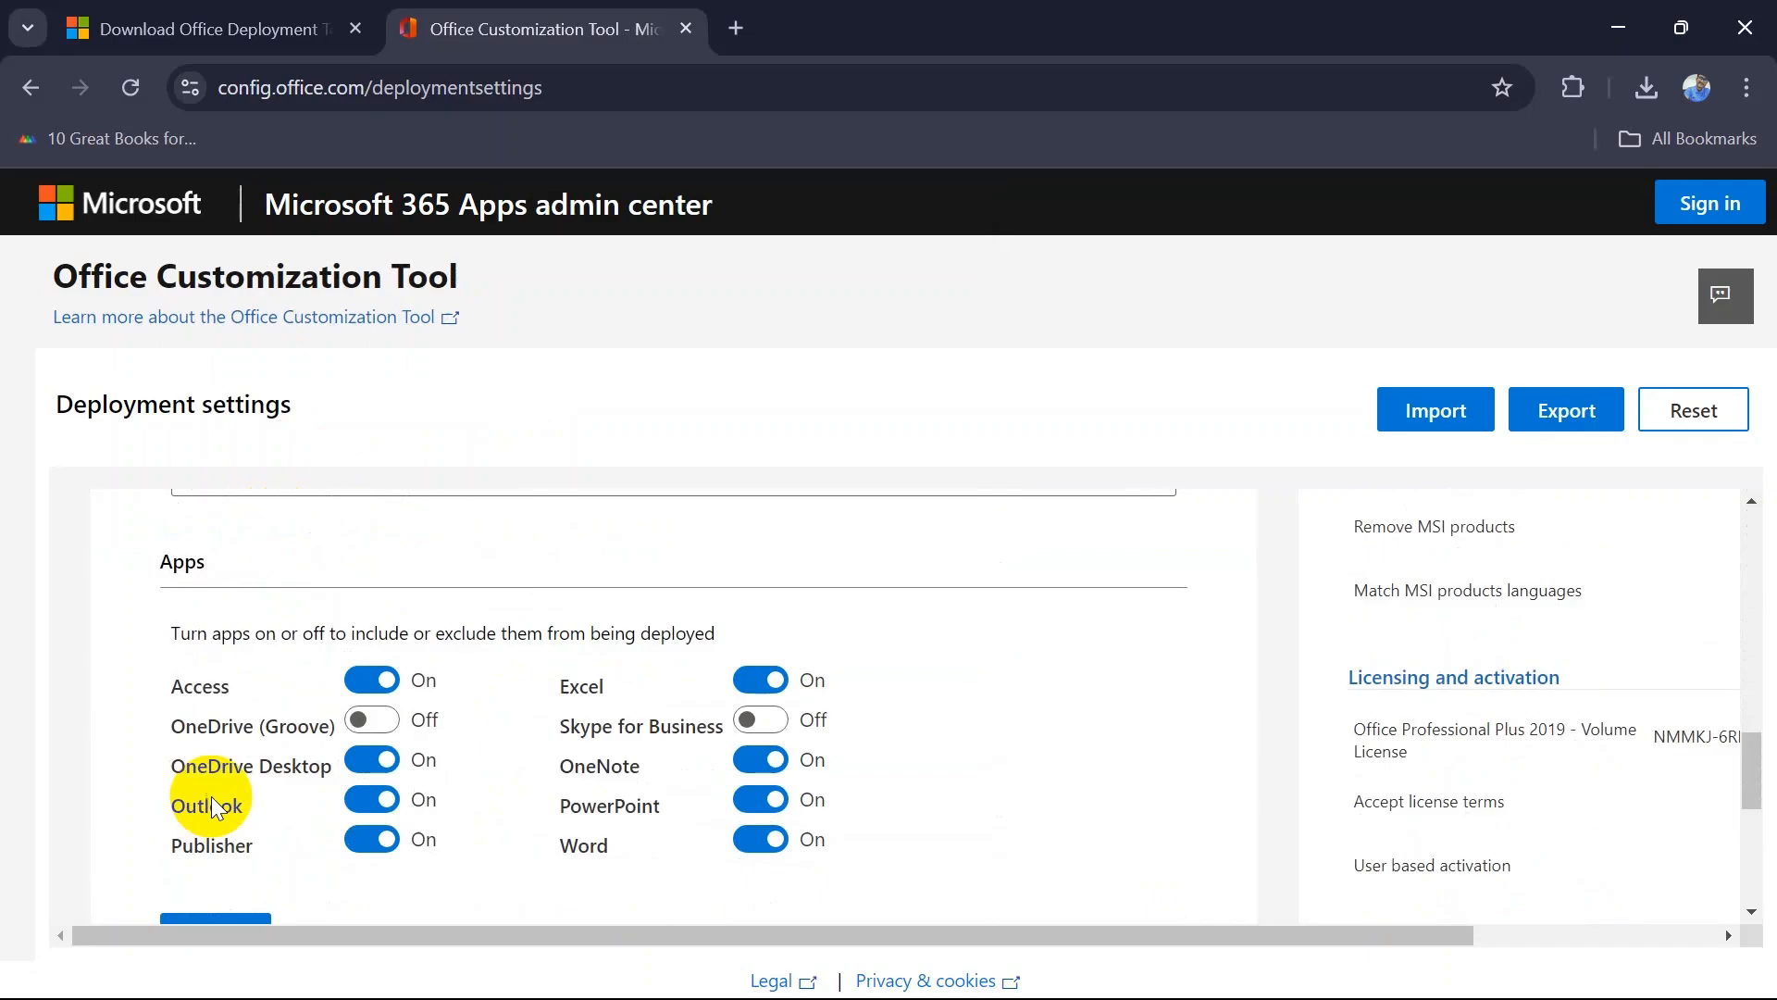
left_click(371, 679)
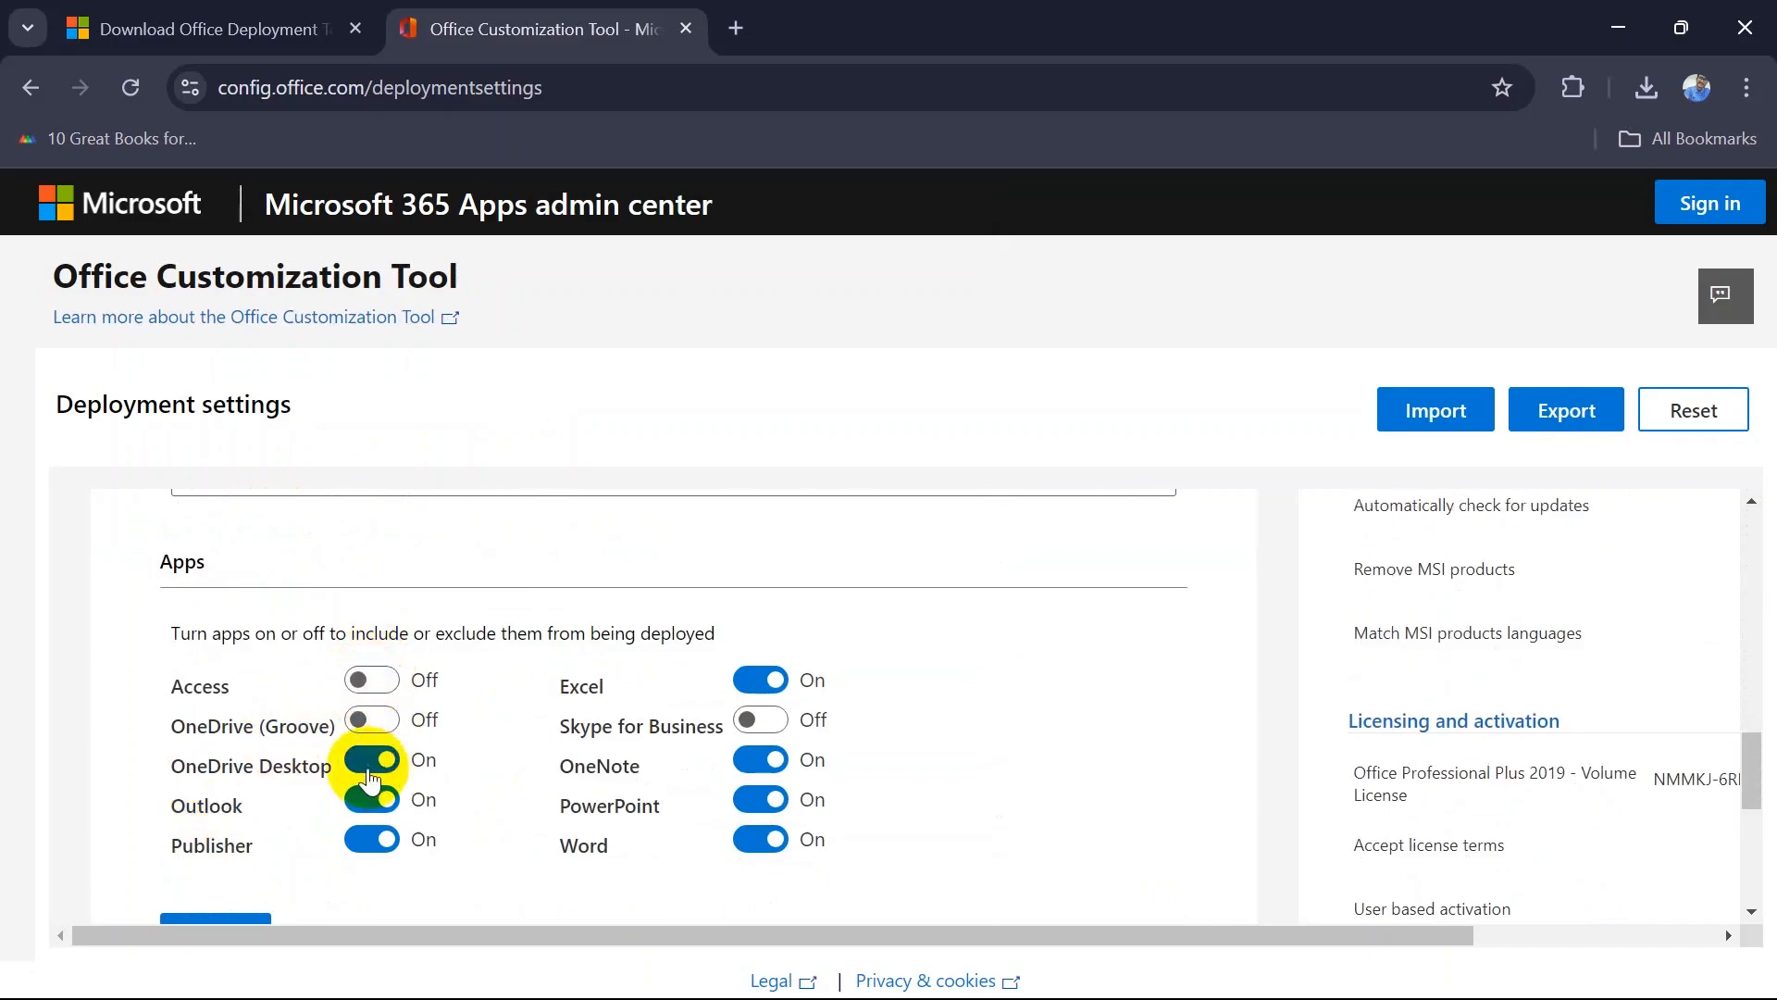
left_click(371, 799)
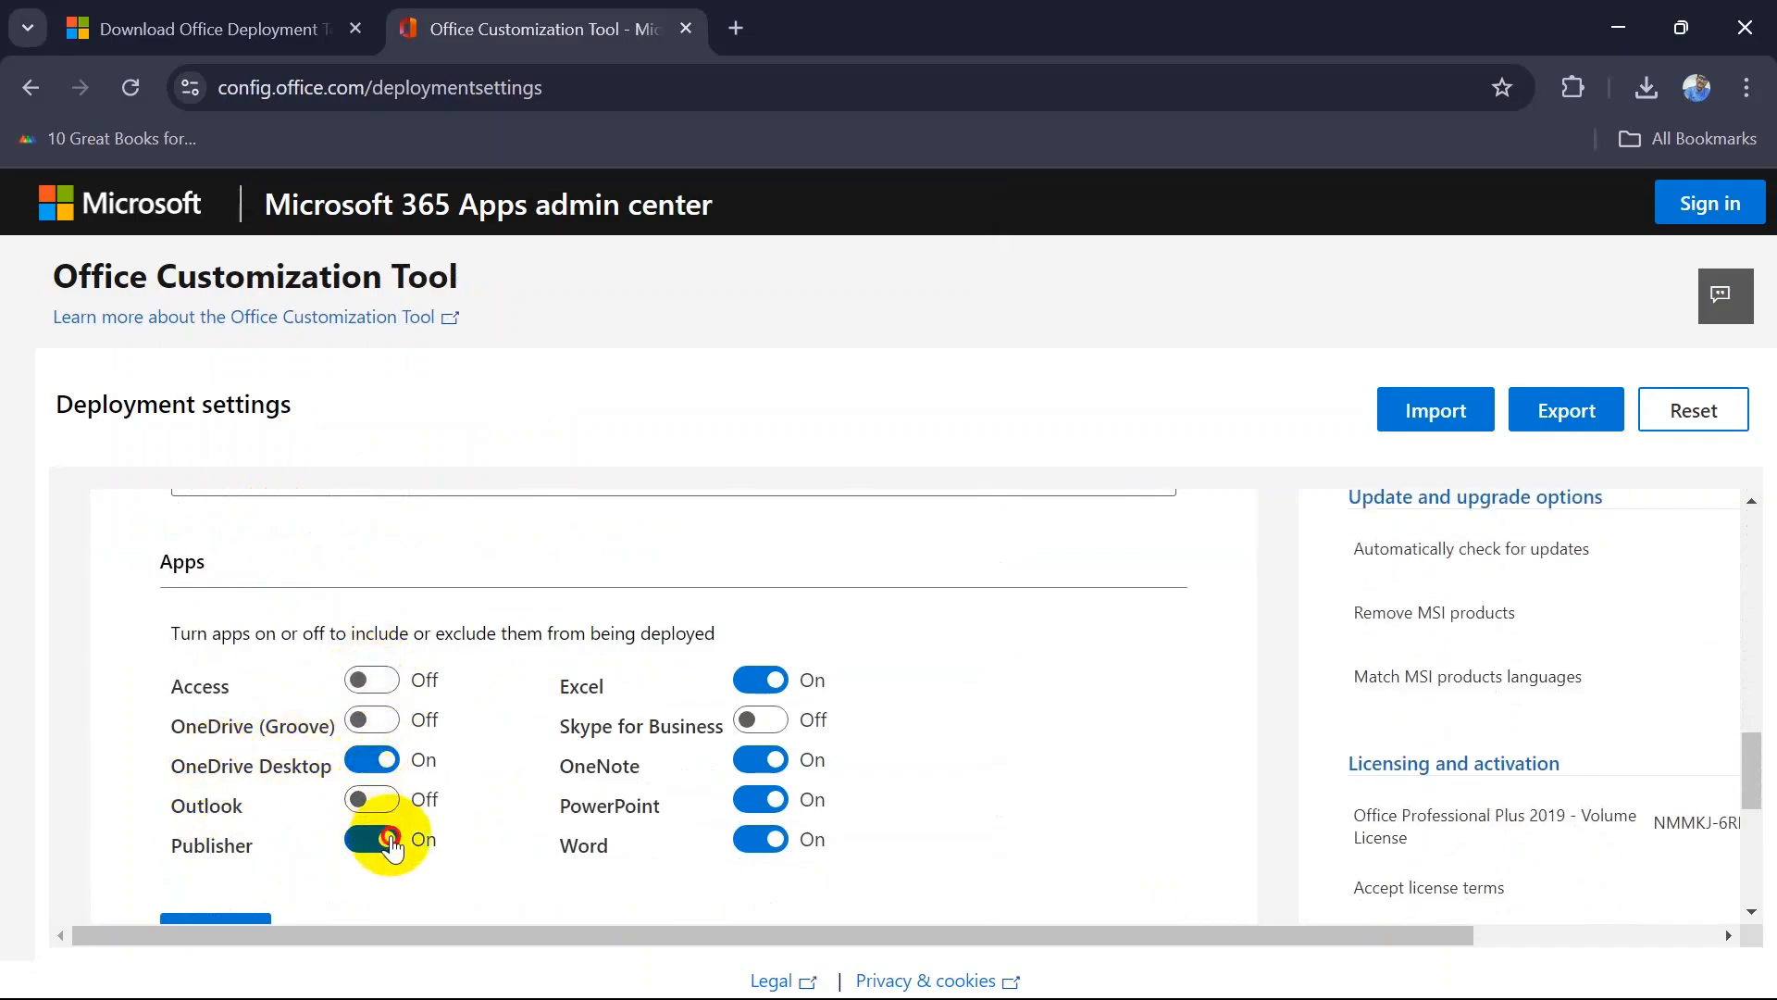
left_click(371, 839)
left_click(755, 840)
left_click(756, 800)
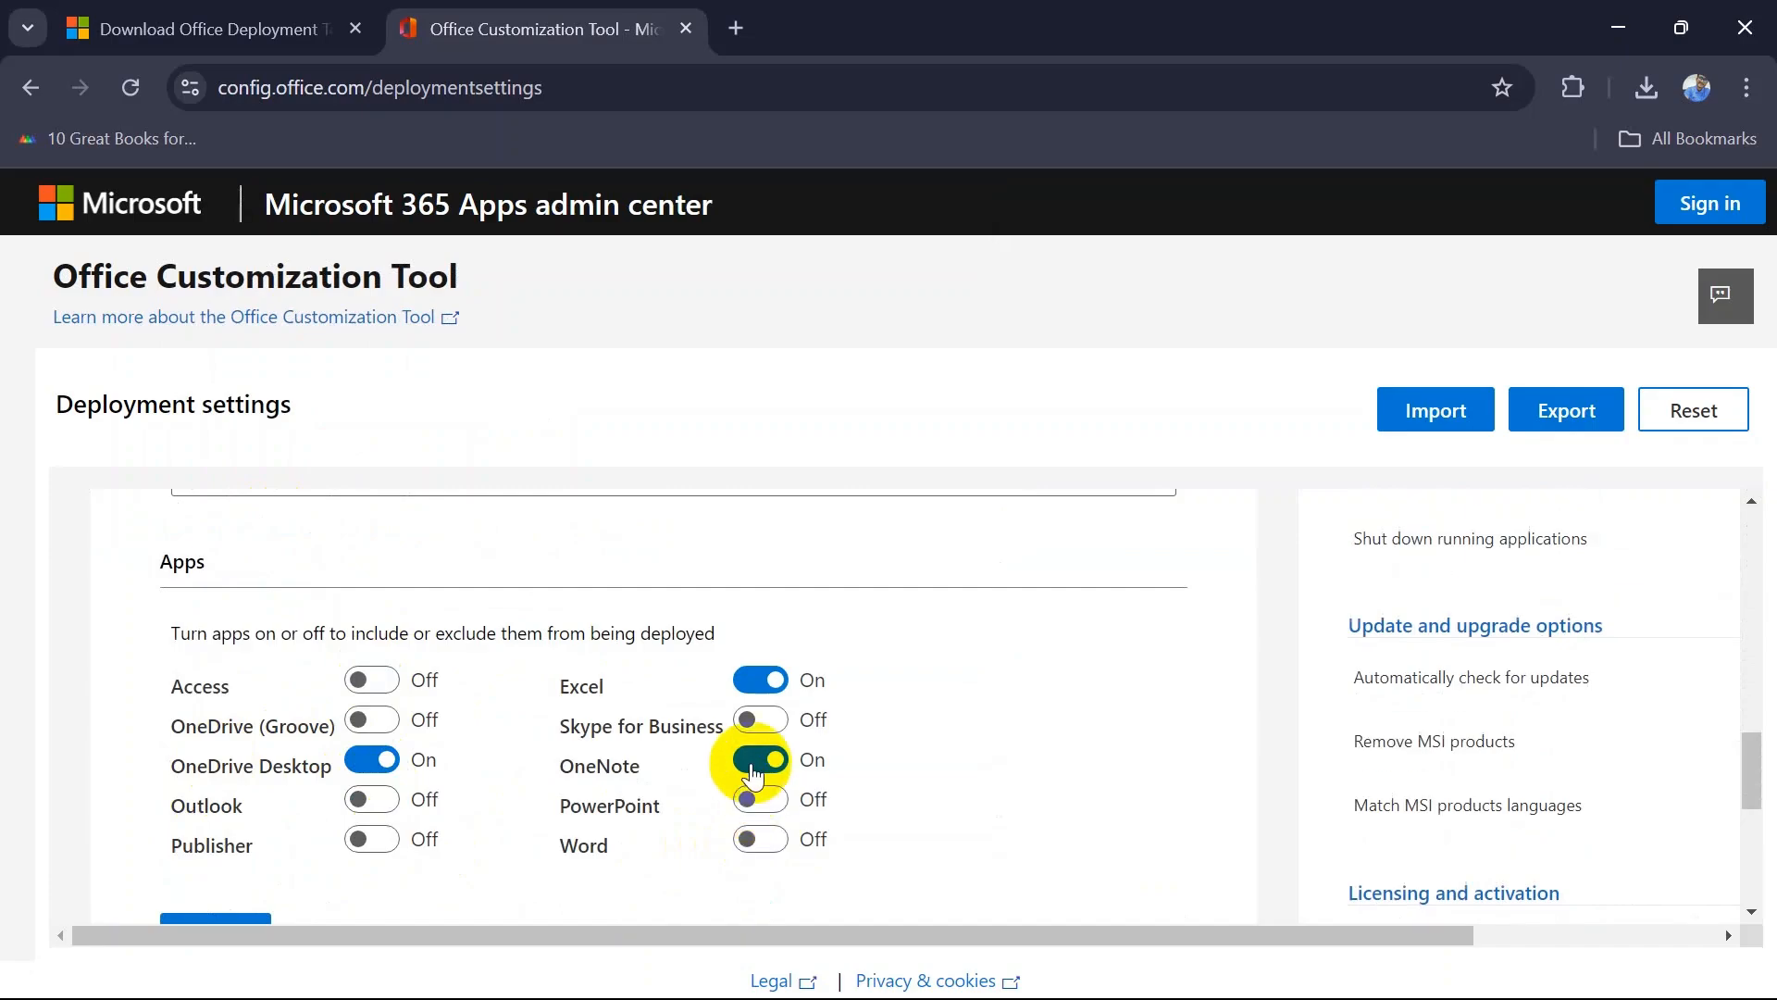
left_click(756, 761)
left_click(757, 683)
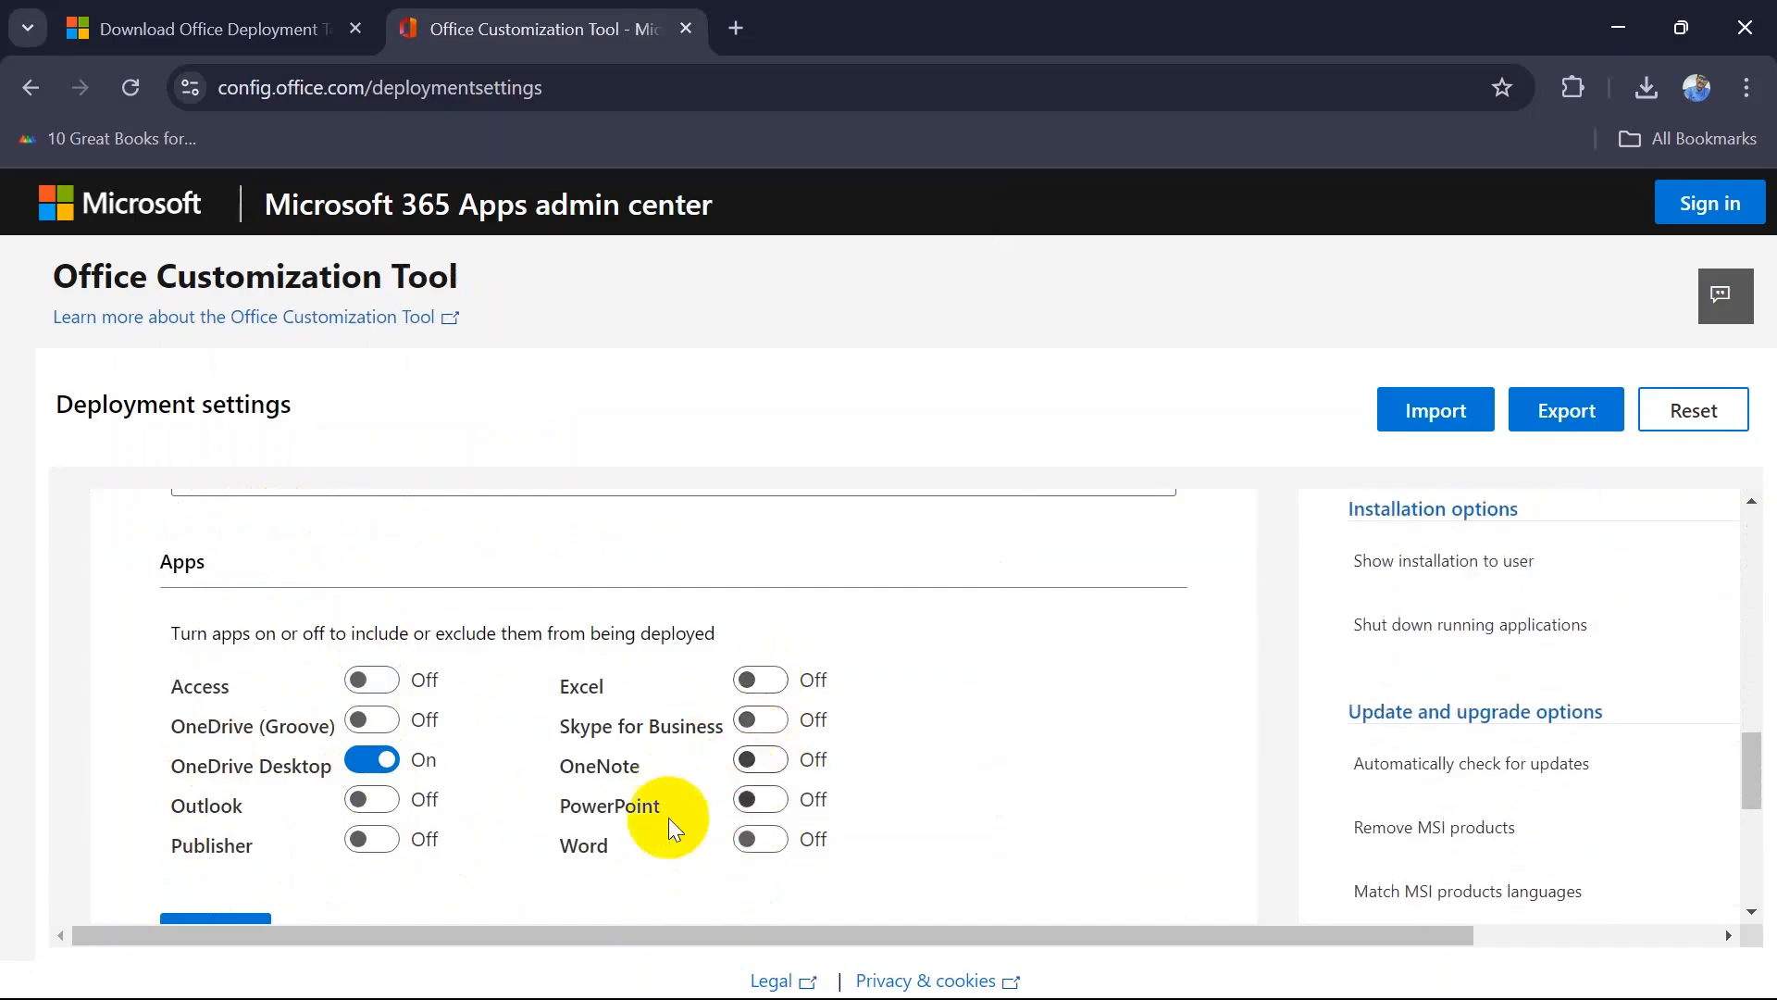
Accept the app selection and set the primary language to English (United States) without adding other languages
scroll(456, 766, "down", 3)
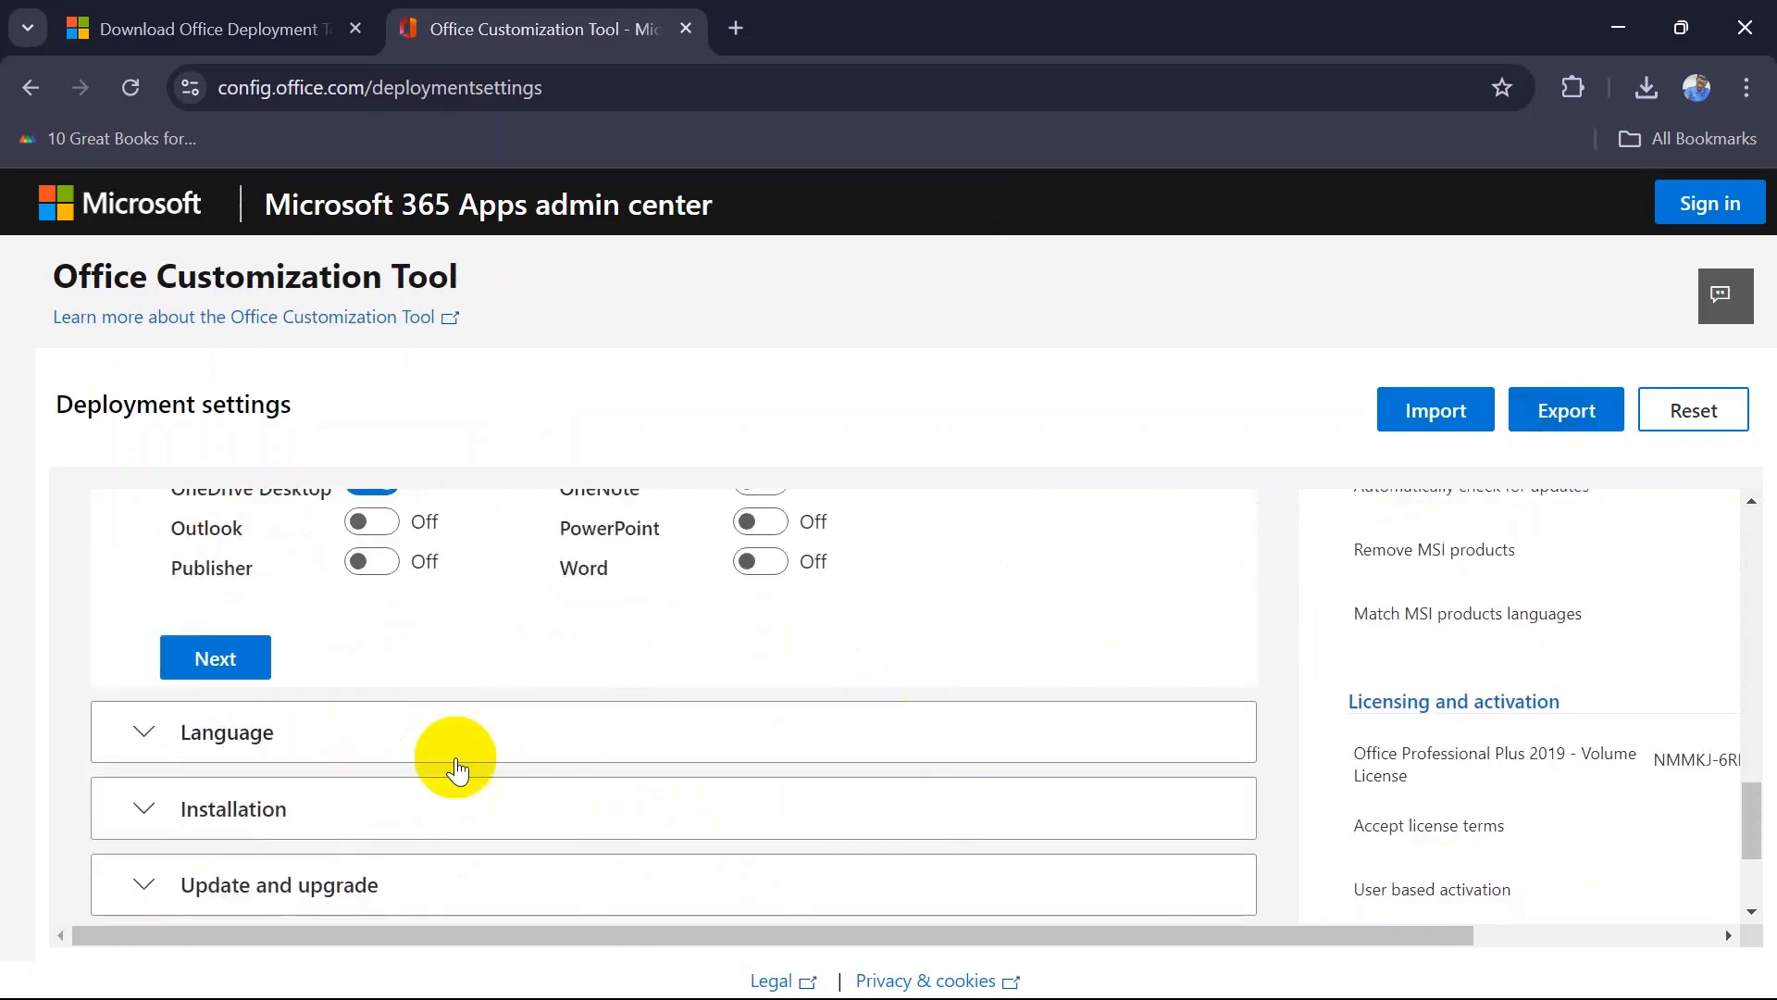
left_click(246, 658)
scroll(710, 782, "down", 3)
scroll(607, 766, "up", 2)
left_click(496, 683)
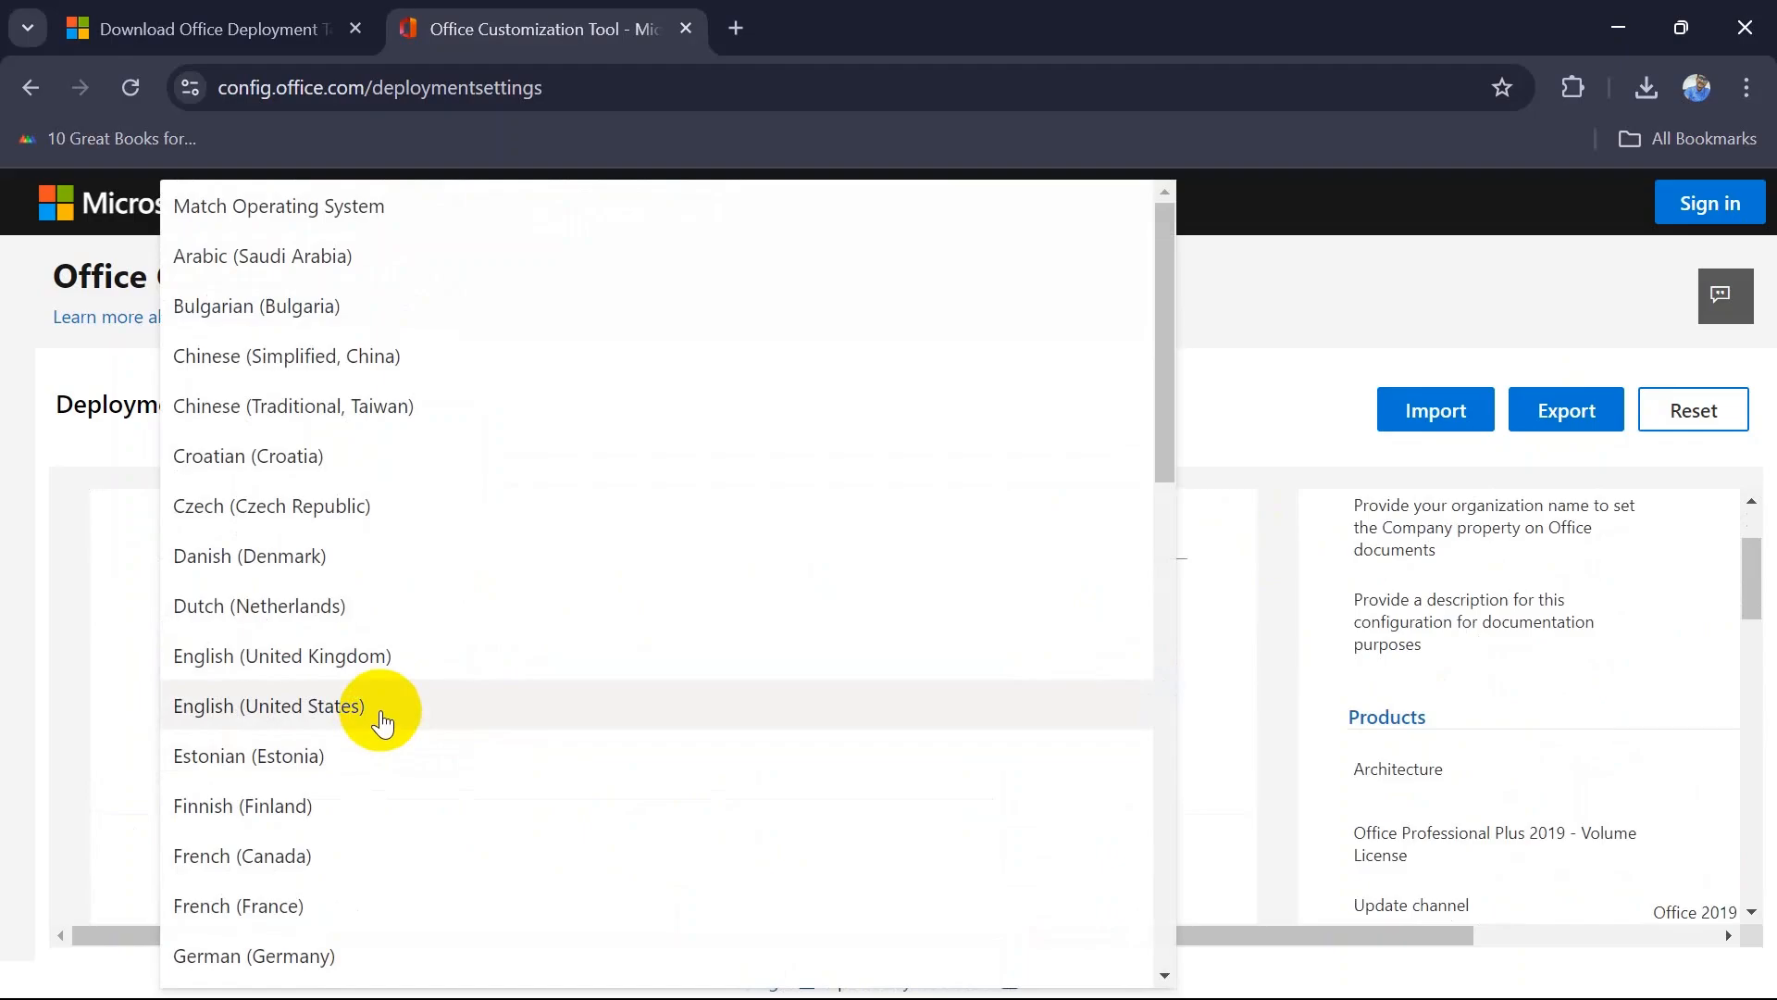
left_click(382, 717)
scroll(382, 709, "down", 3)
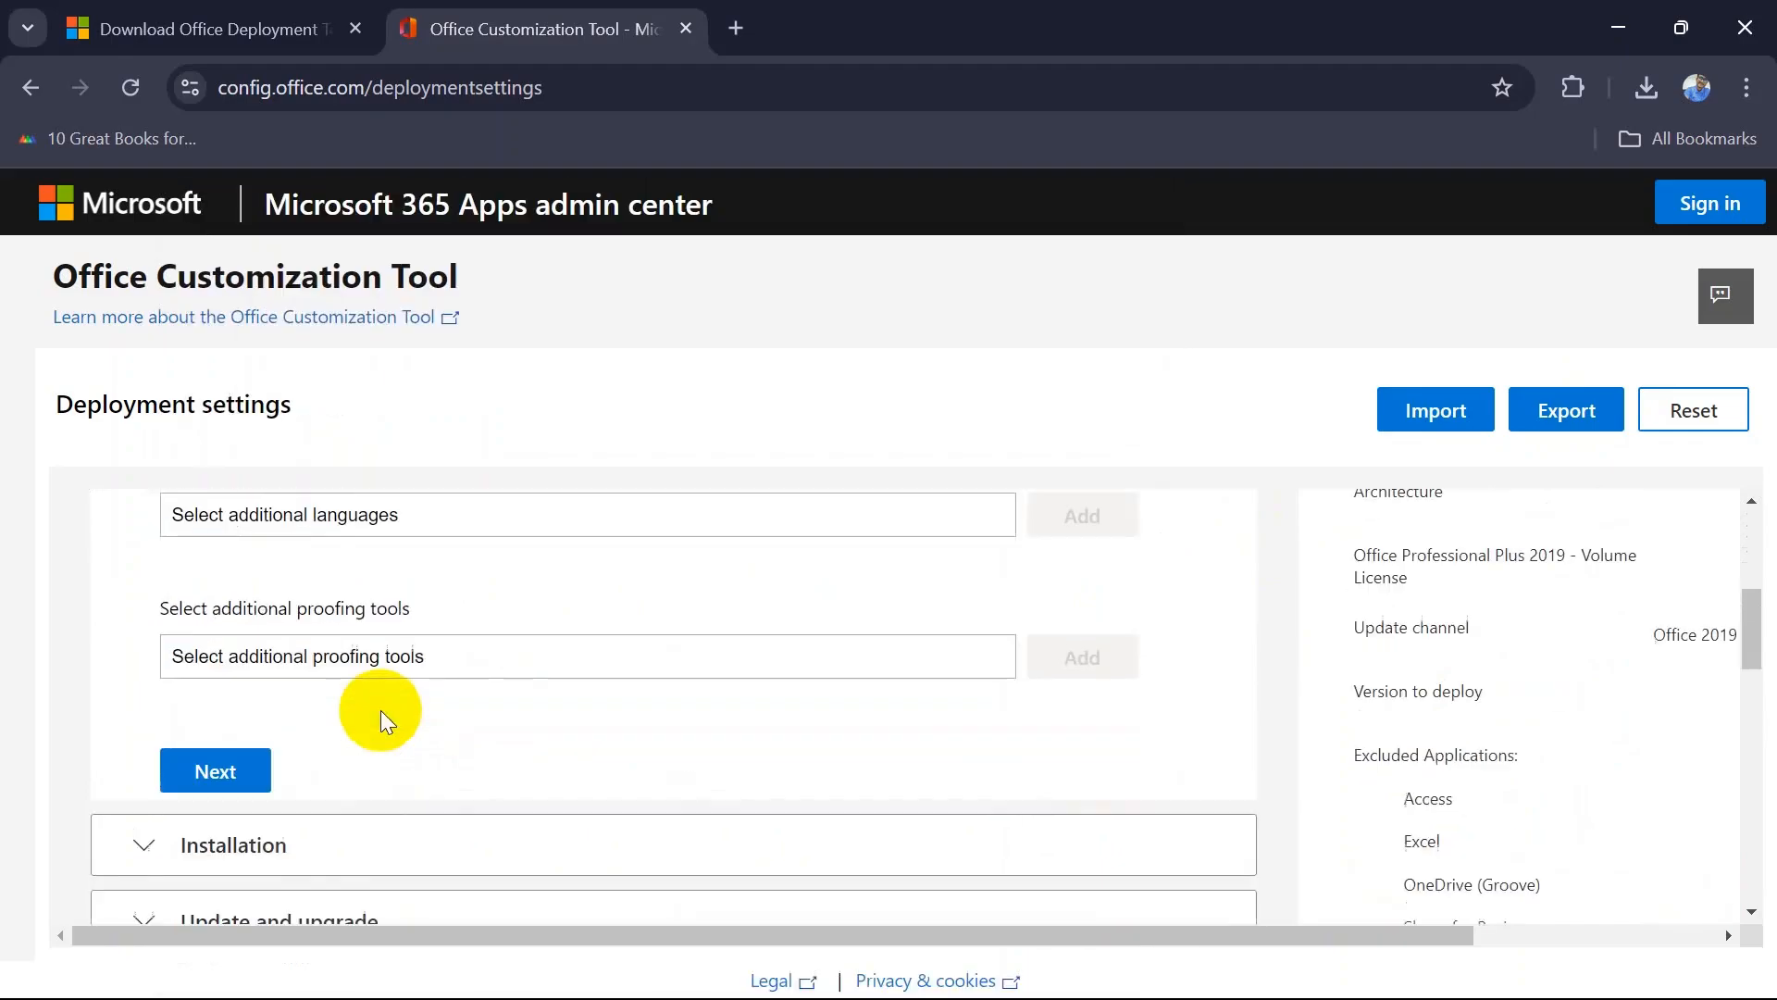
left_click(227, 782)
Keep the default installation options and turn off uninstalling MSI versions of Office in the upgrade options
scroll(605, 769, "down", 5)
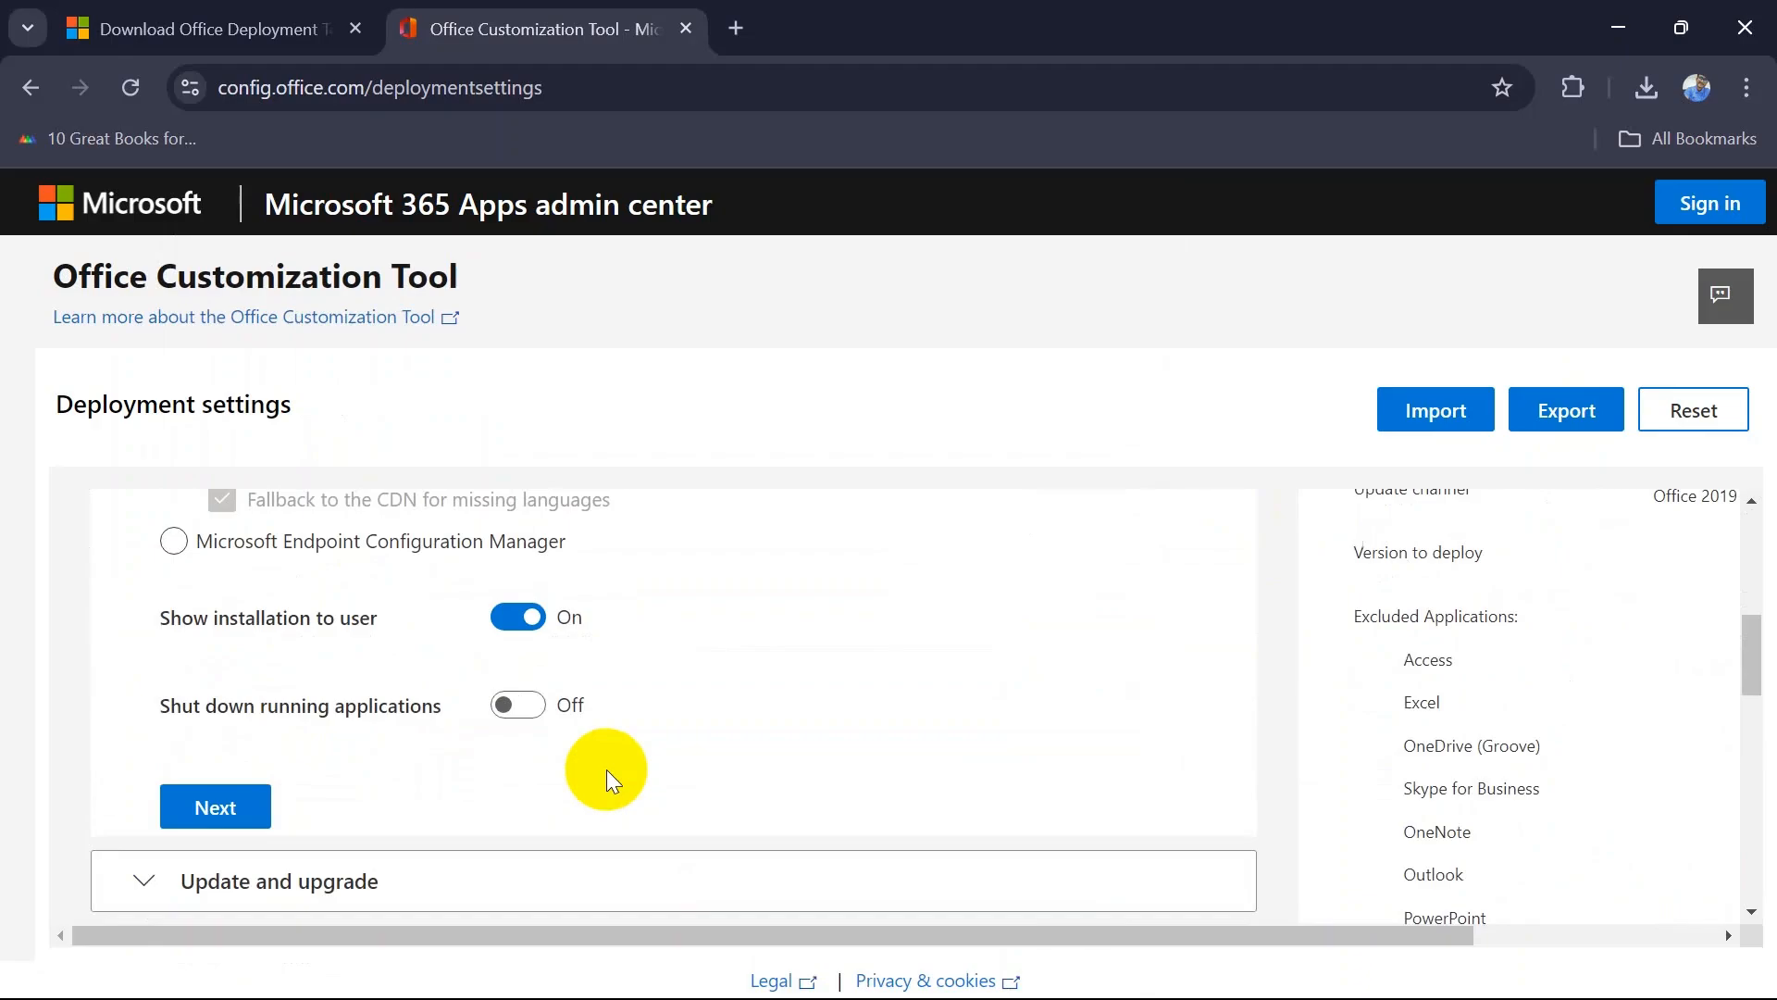
left_click(249, 815)
scroll(611, 726, "down", 5)
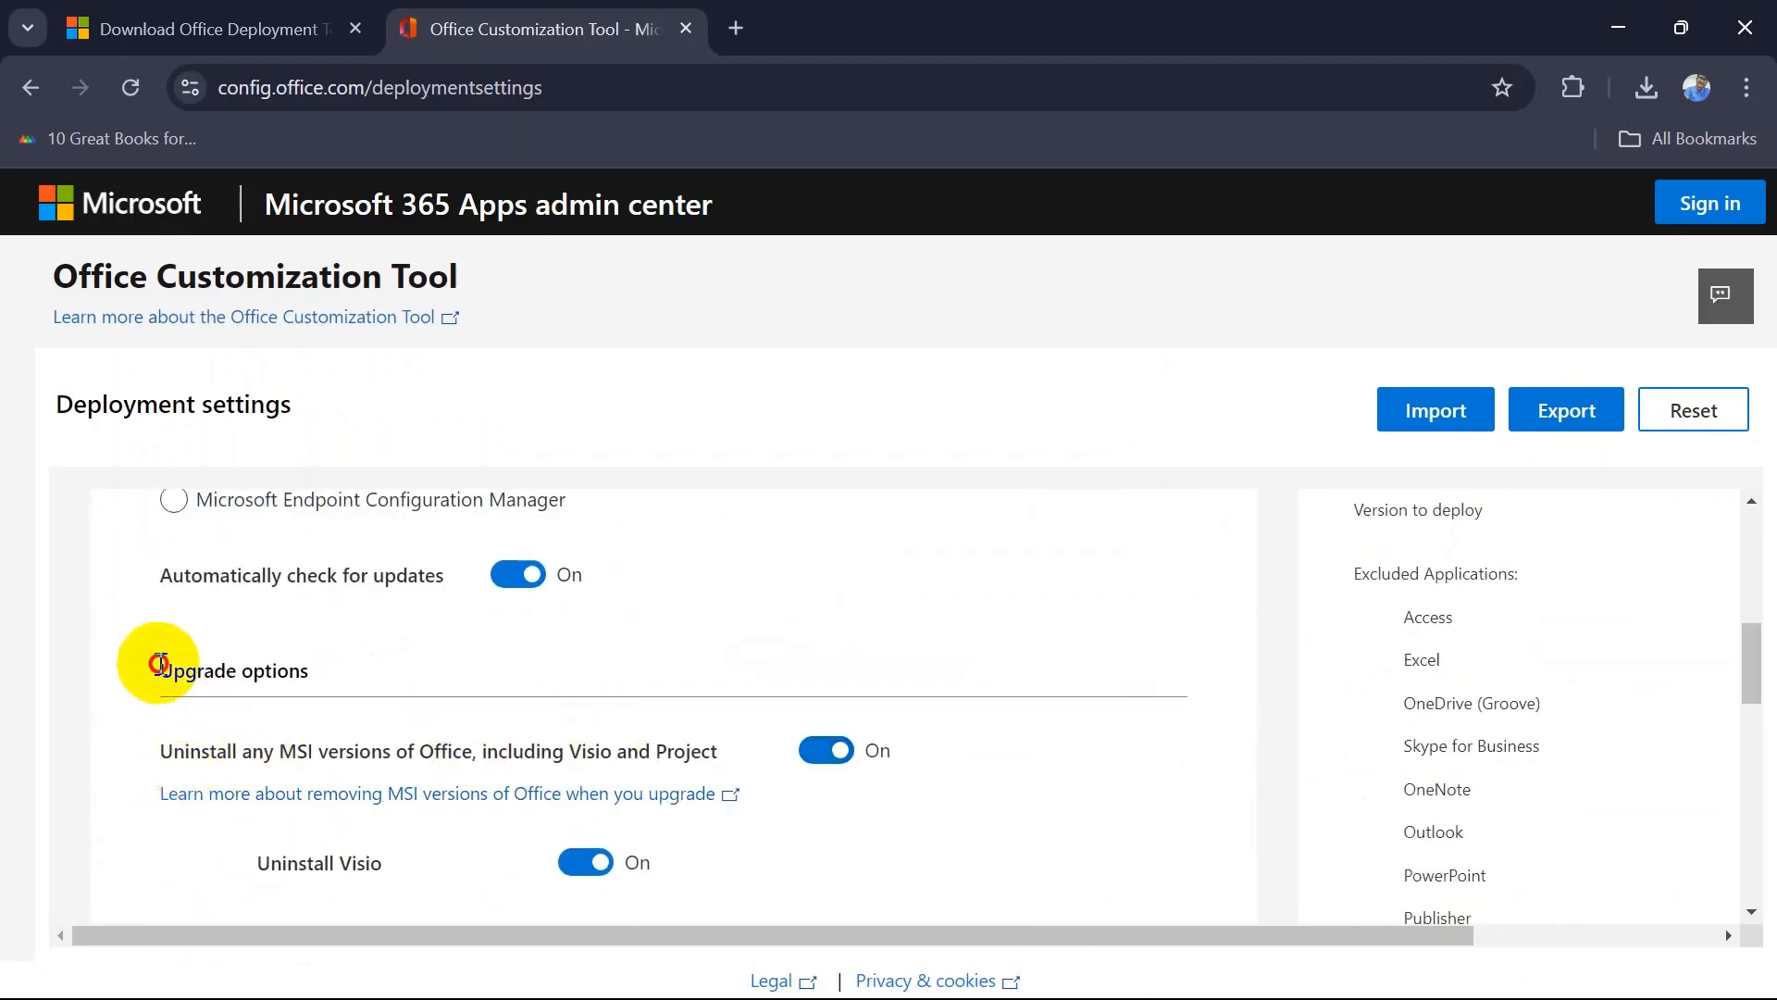
left_click_drag(159, 671, 310, 671)
left_click(342, 674)
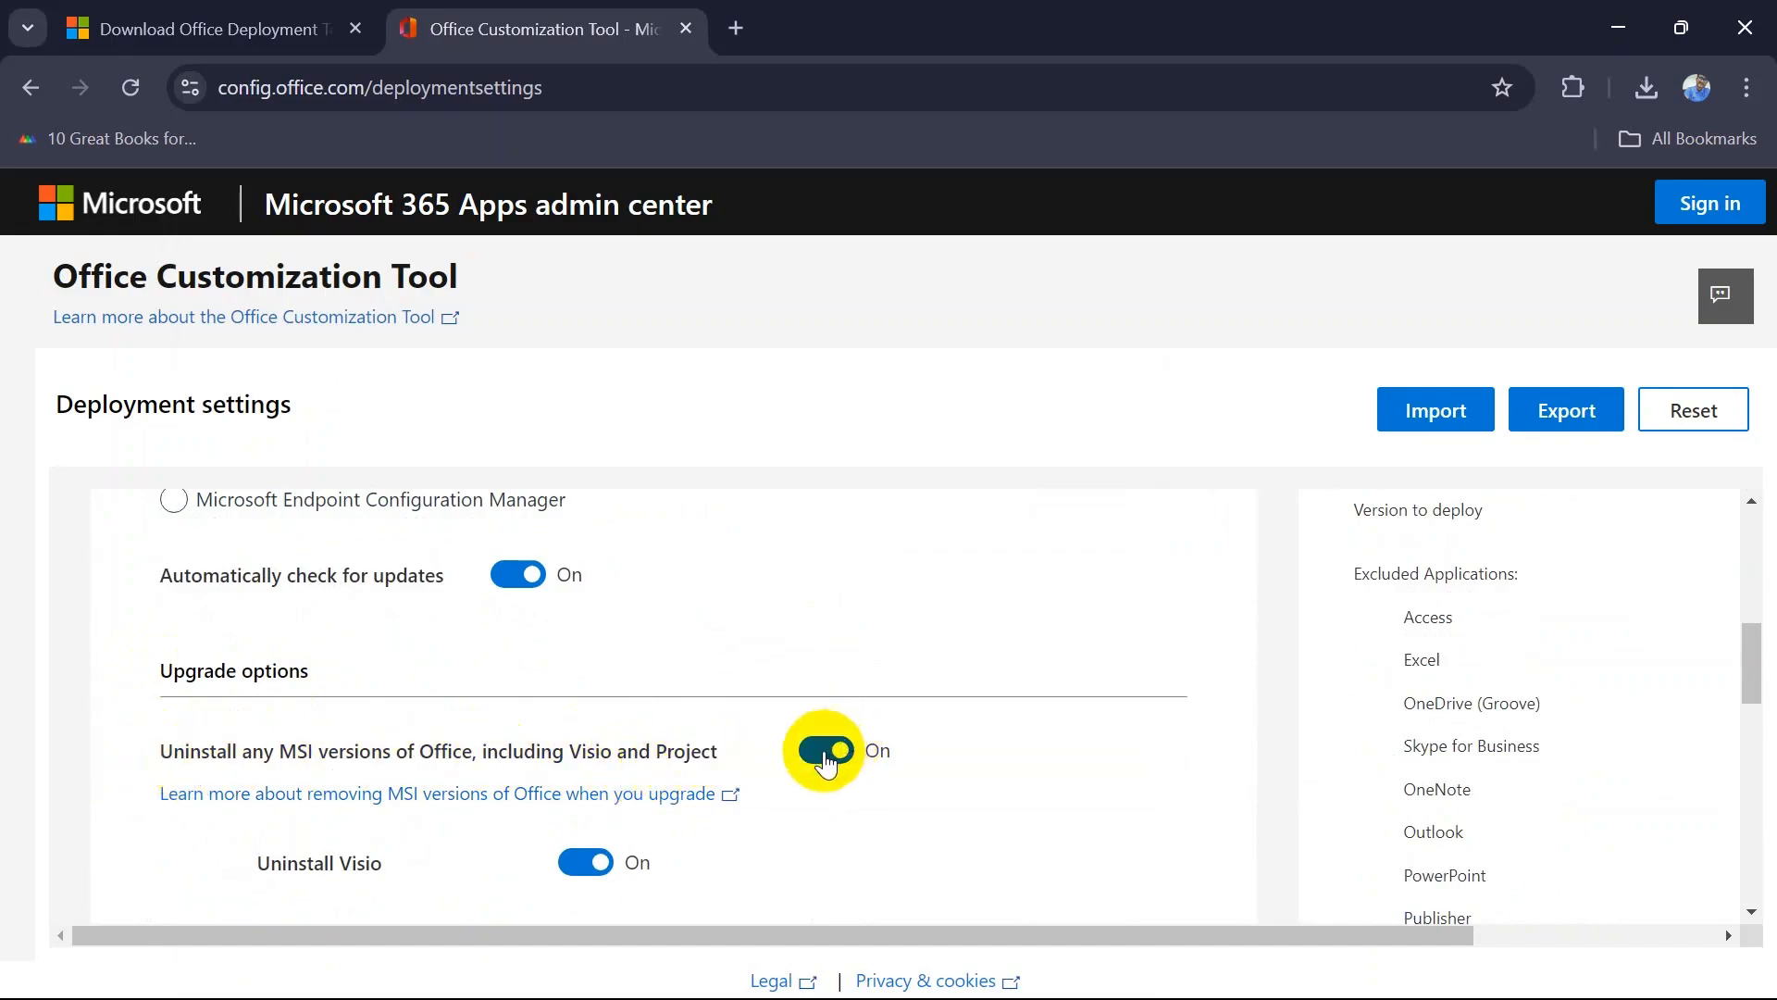
left_click(827, 757)
scroll(824, 759, "down", 5)
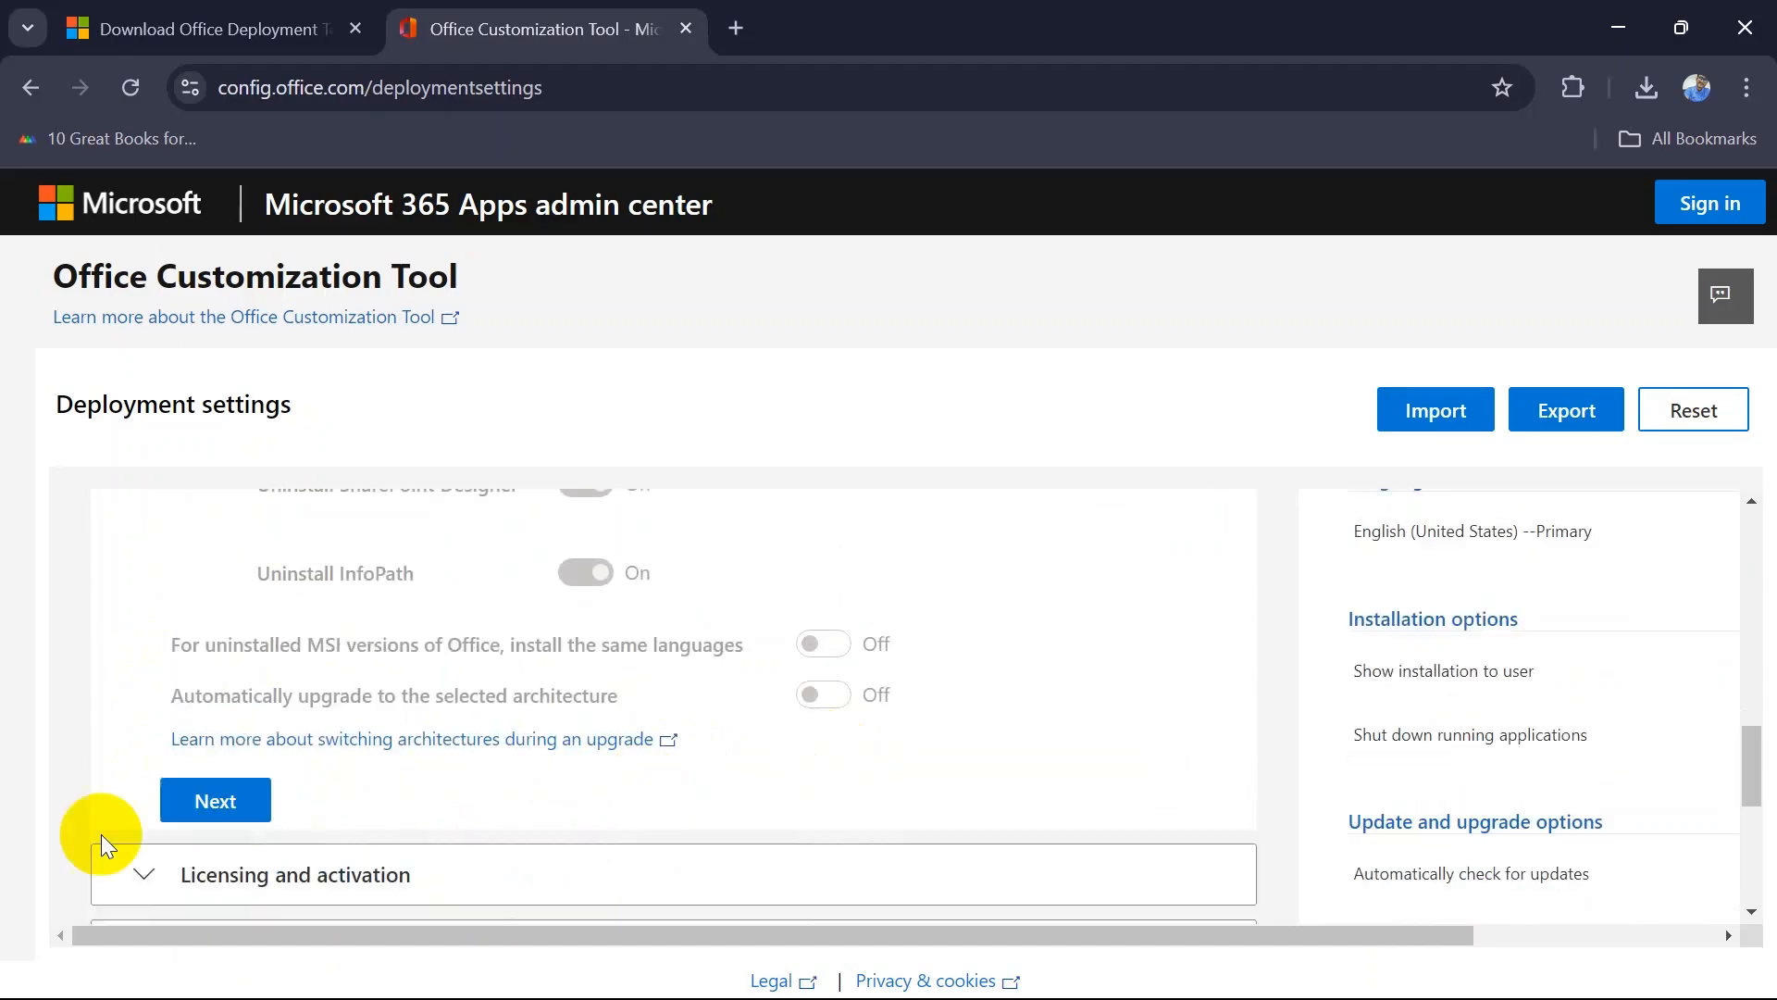
left_click(215, 802)
Accept the default licensing, general and application preference settings and finish the deployment configuration
scroll(620, 782, "down", 10)
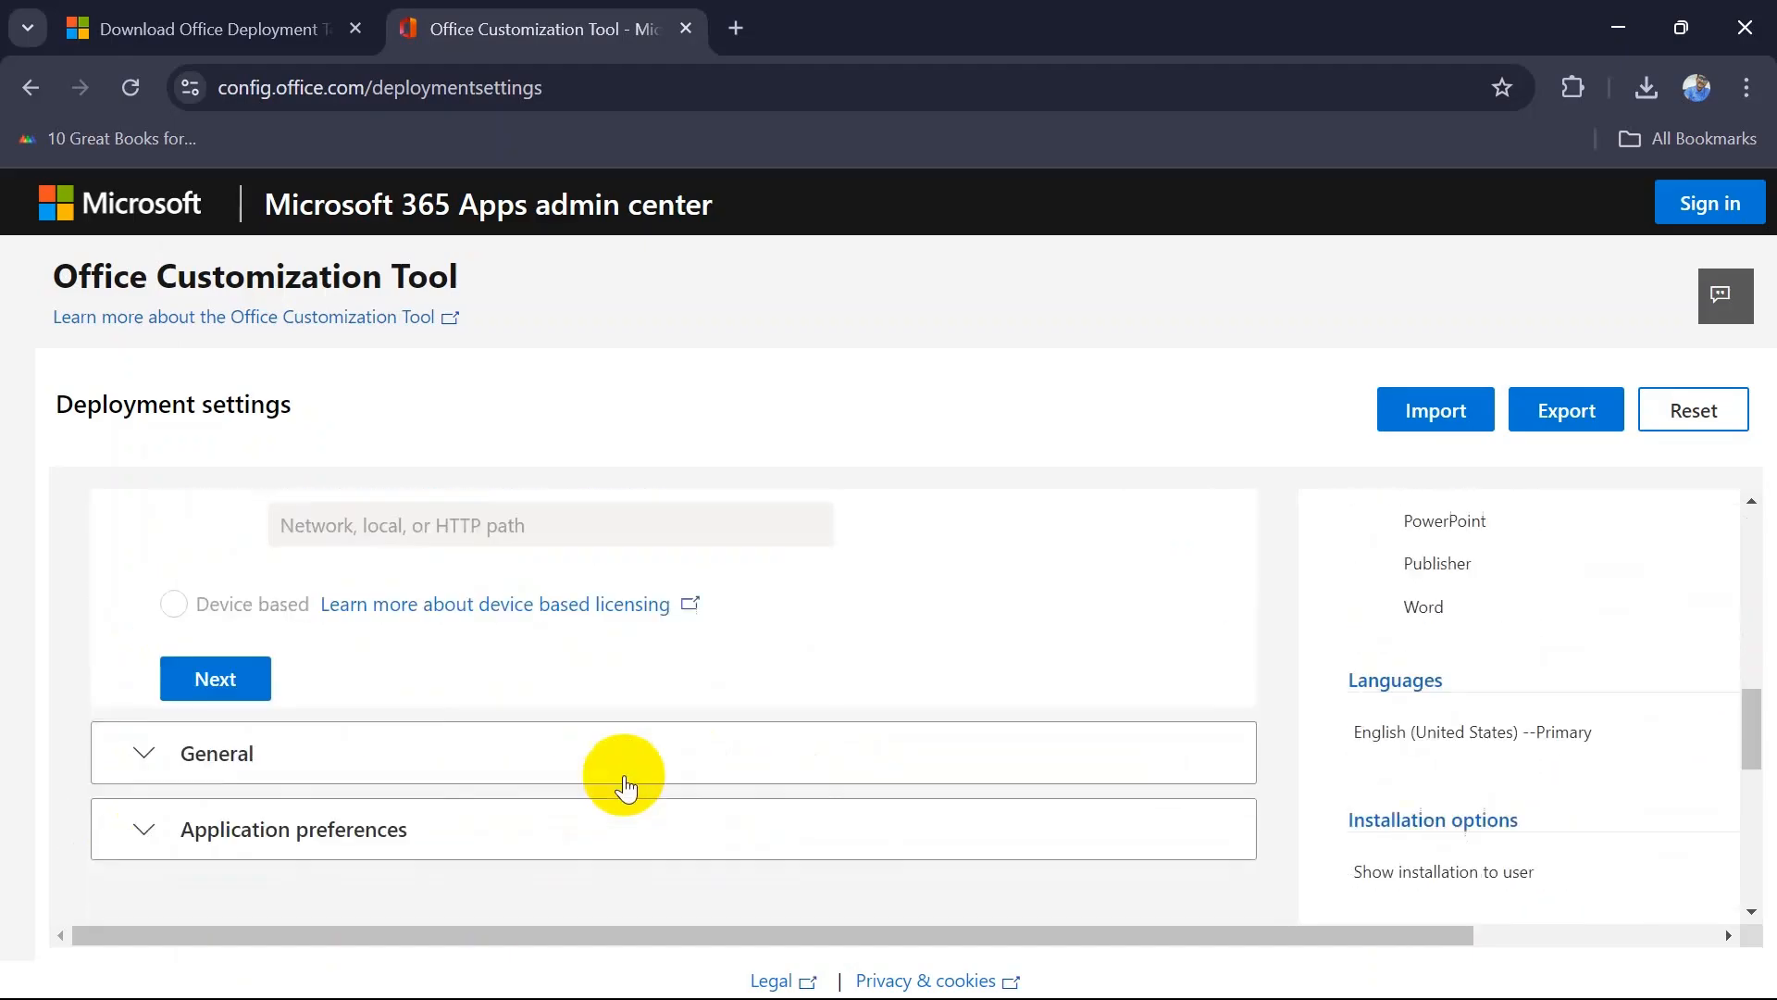
left_click(261, 698)
scroll(371, 710, "down", 10)
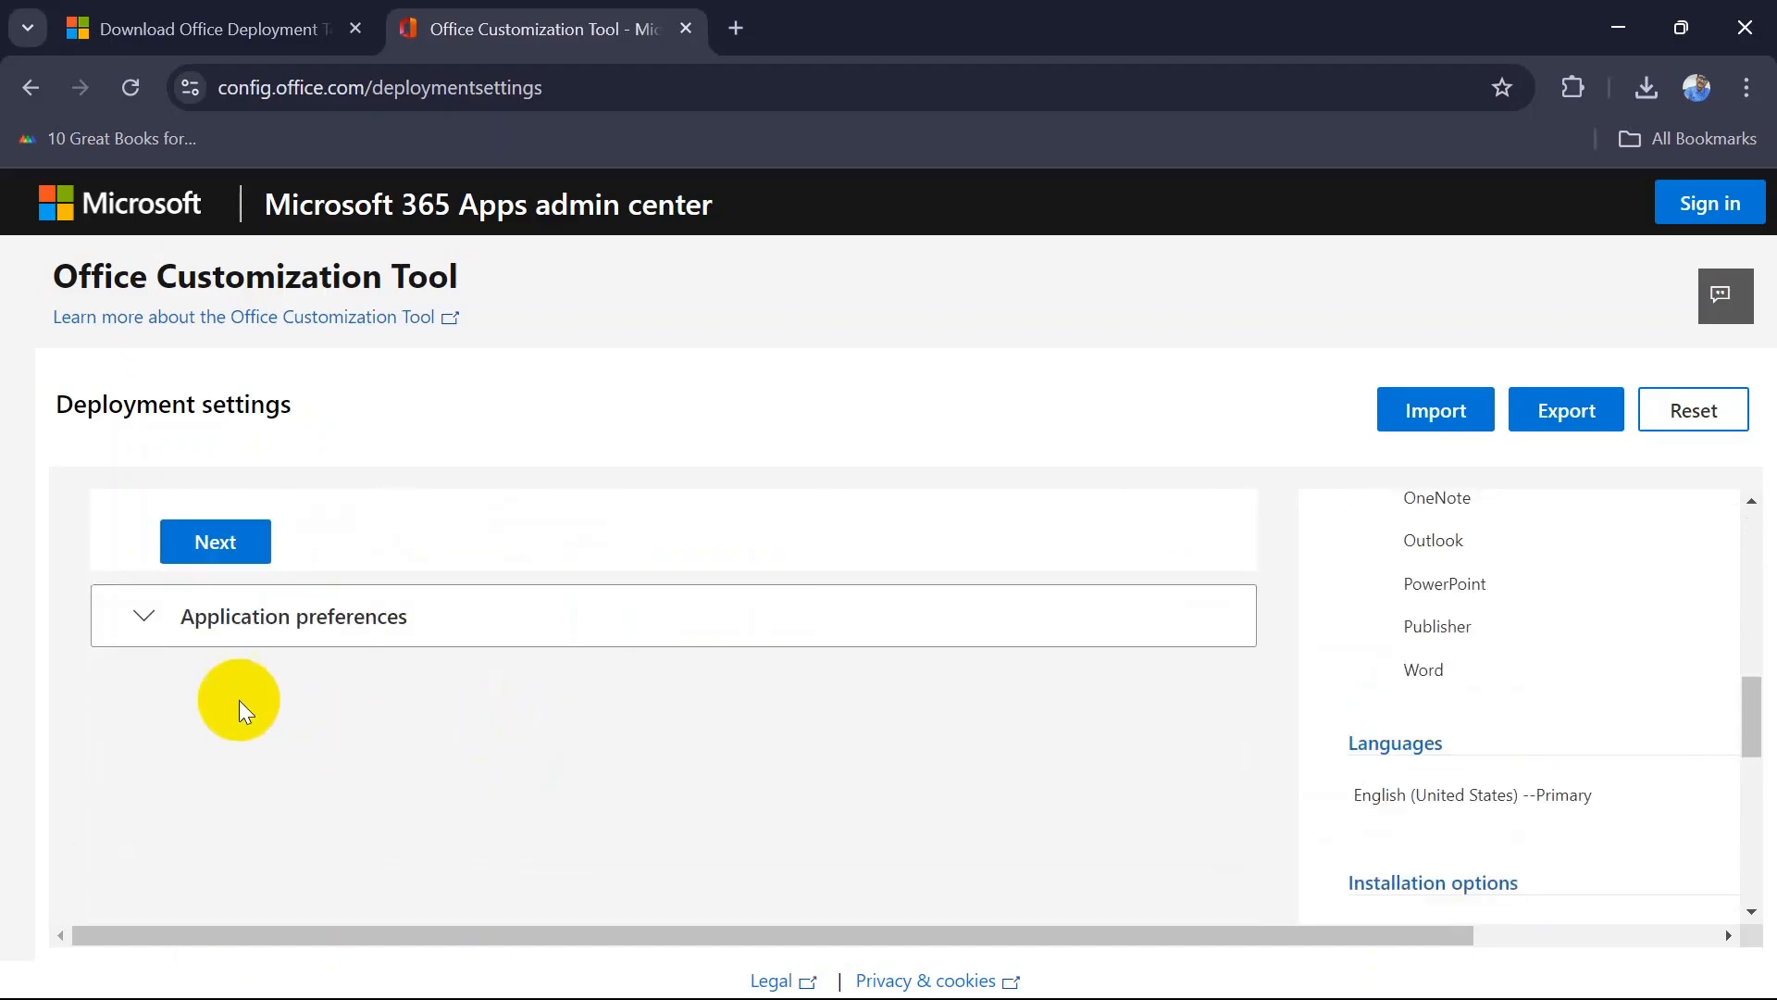
left_click(204, 539)
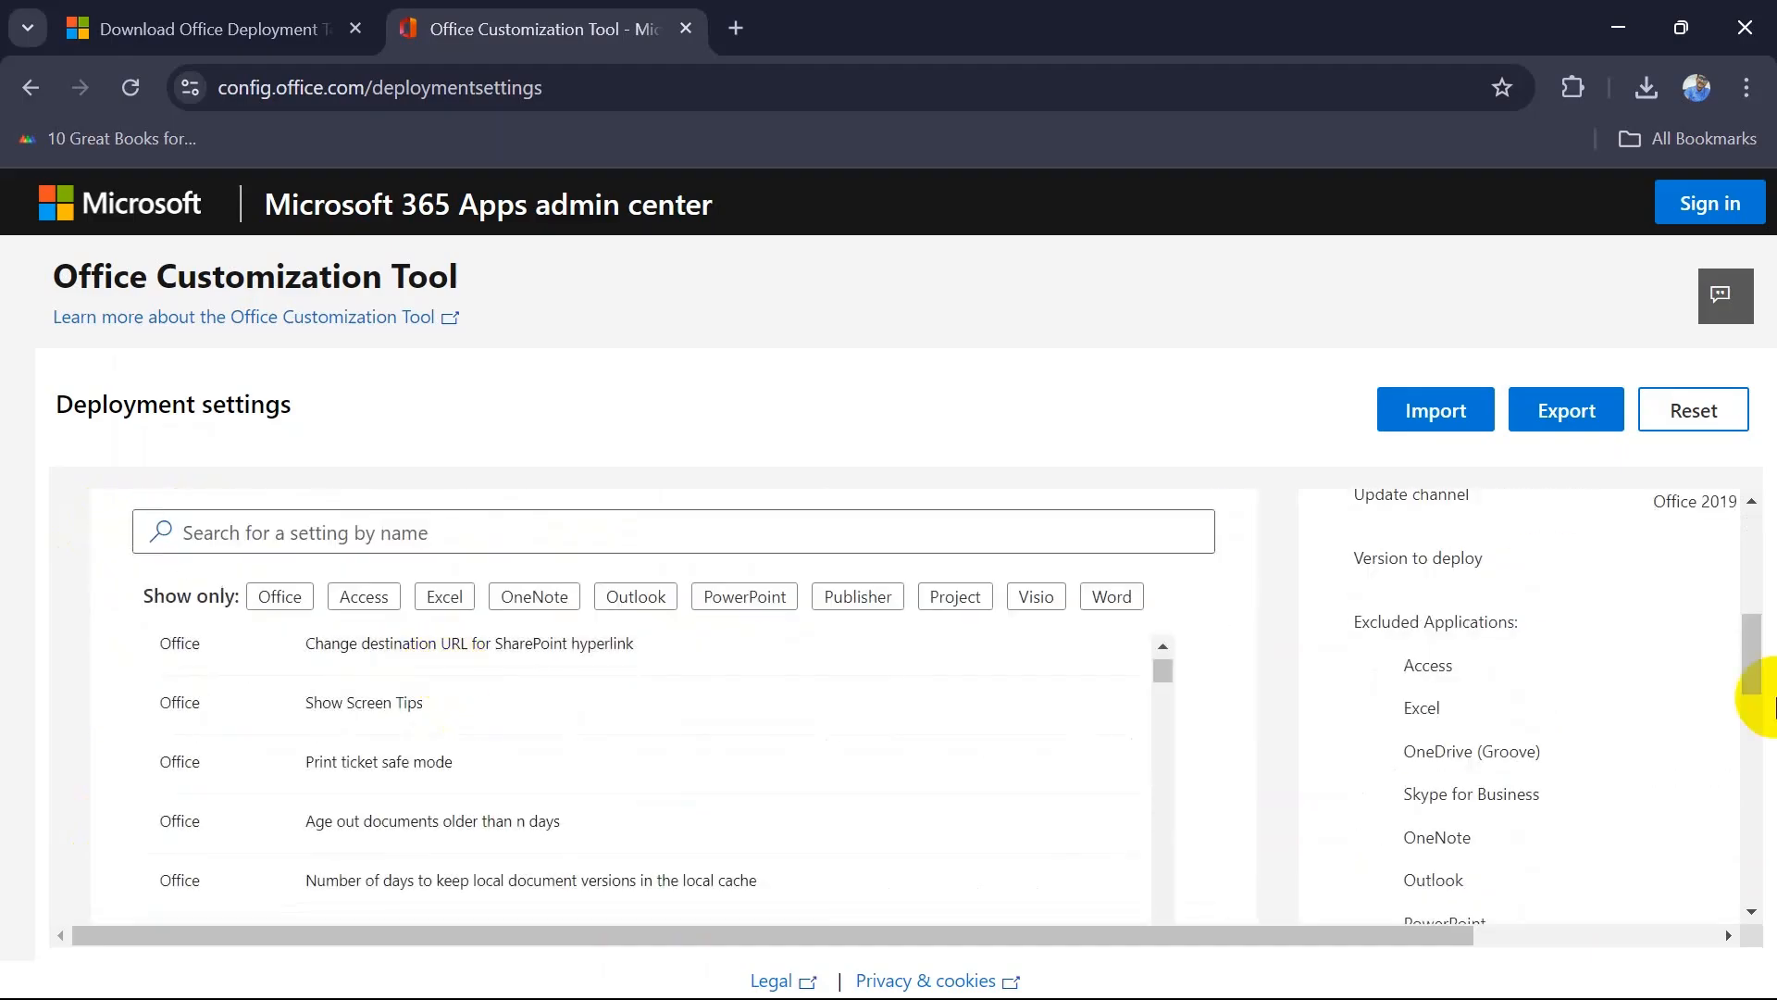
scroll(1724, 708, "down", 5)
scroll(1724, 708, "down", 5)
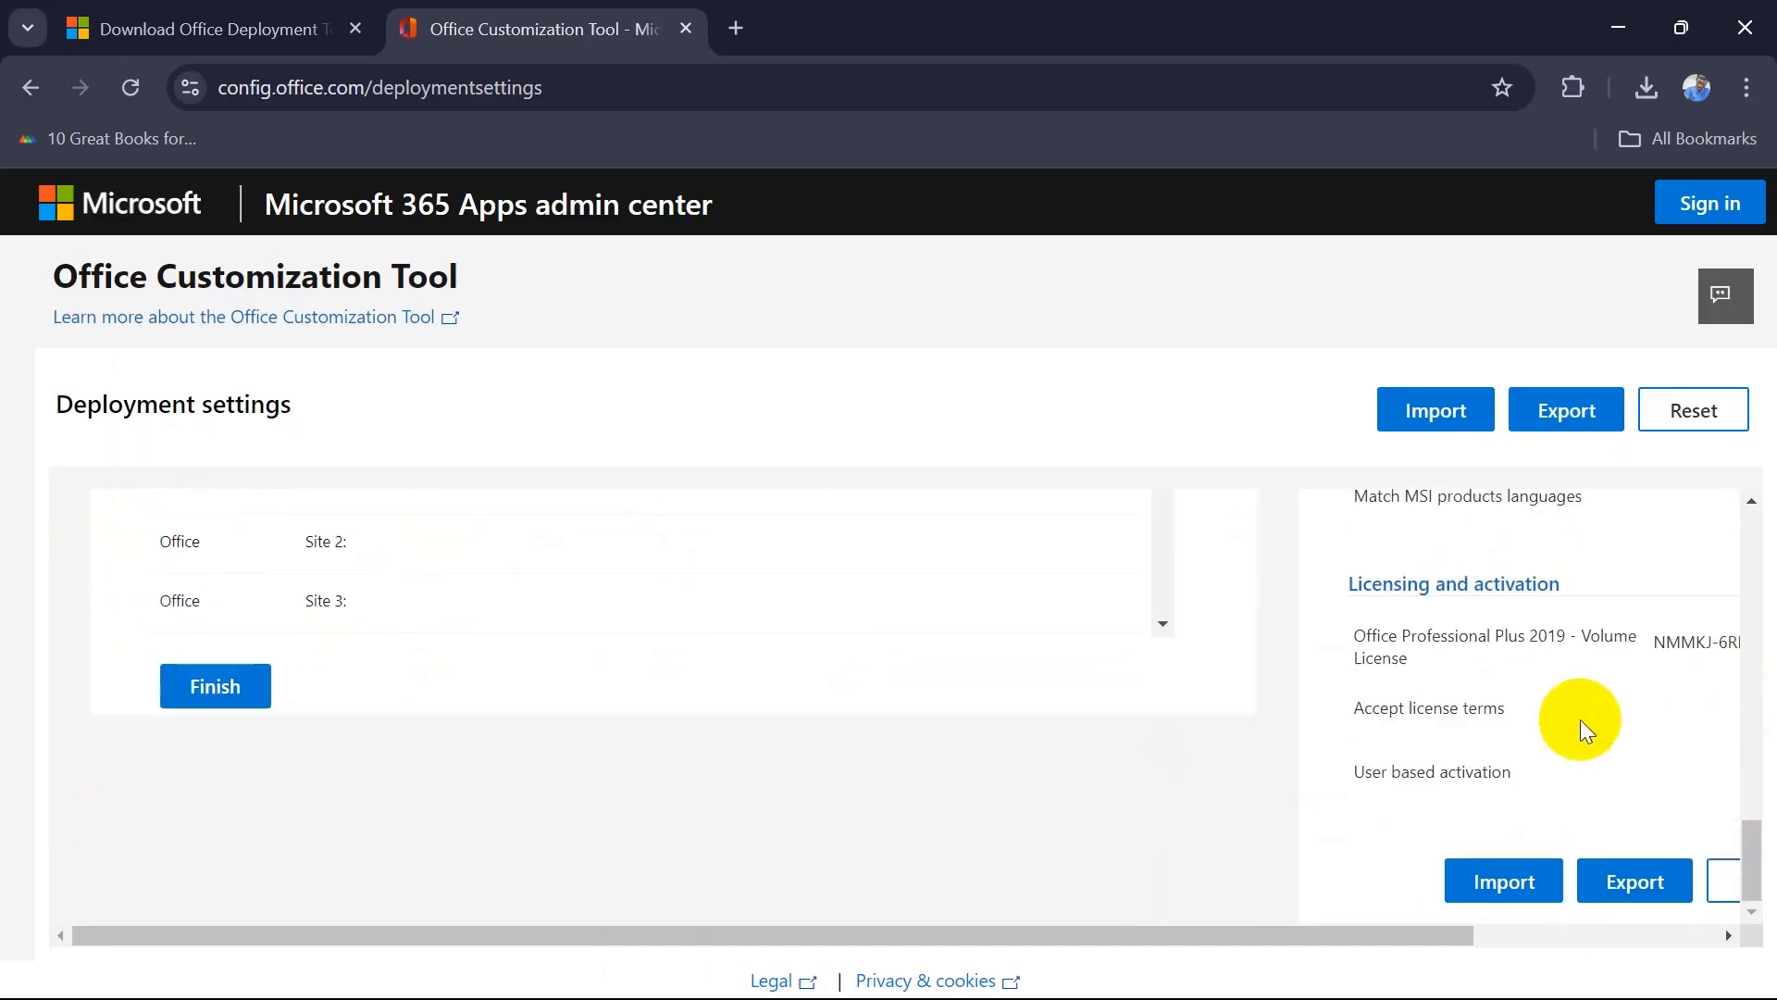
left_click(255, 692)
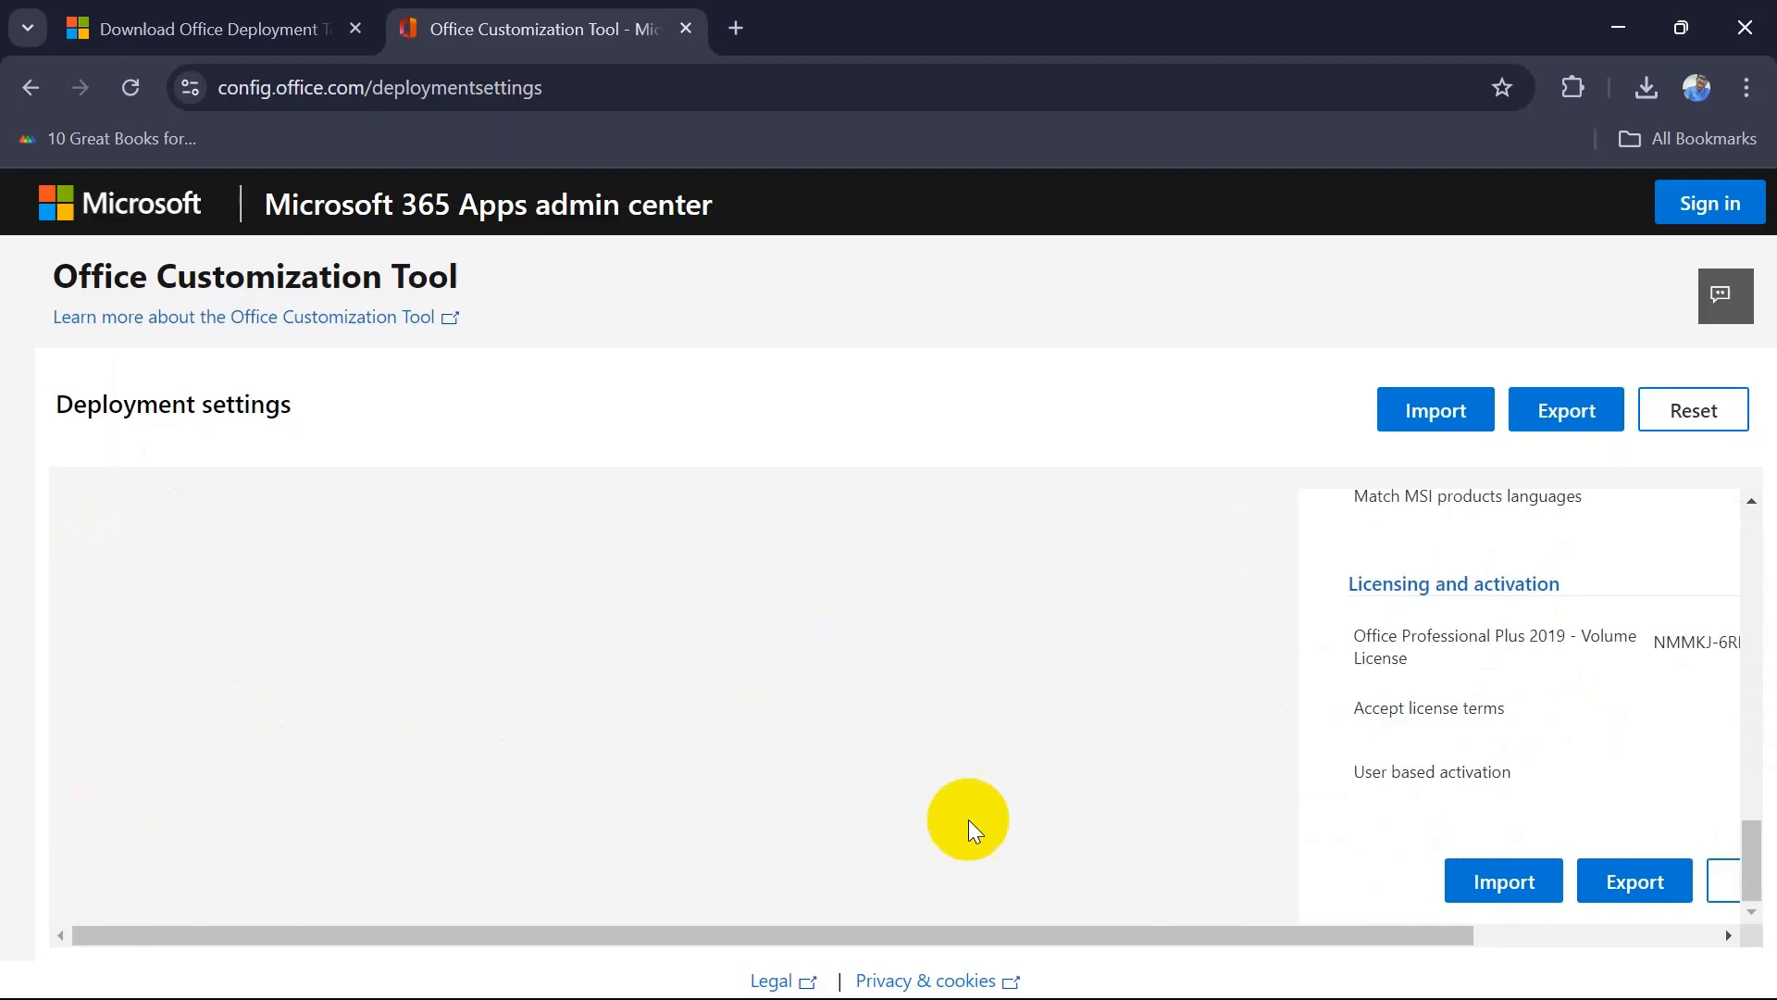
Export the configuration as Configuration with Office Open XML formats as the default file format, accepting the license agreement
left_click(1549, 428)
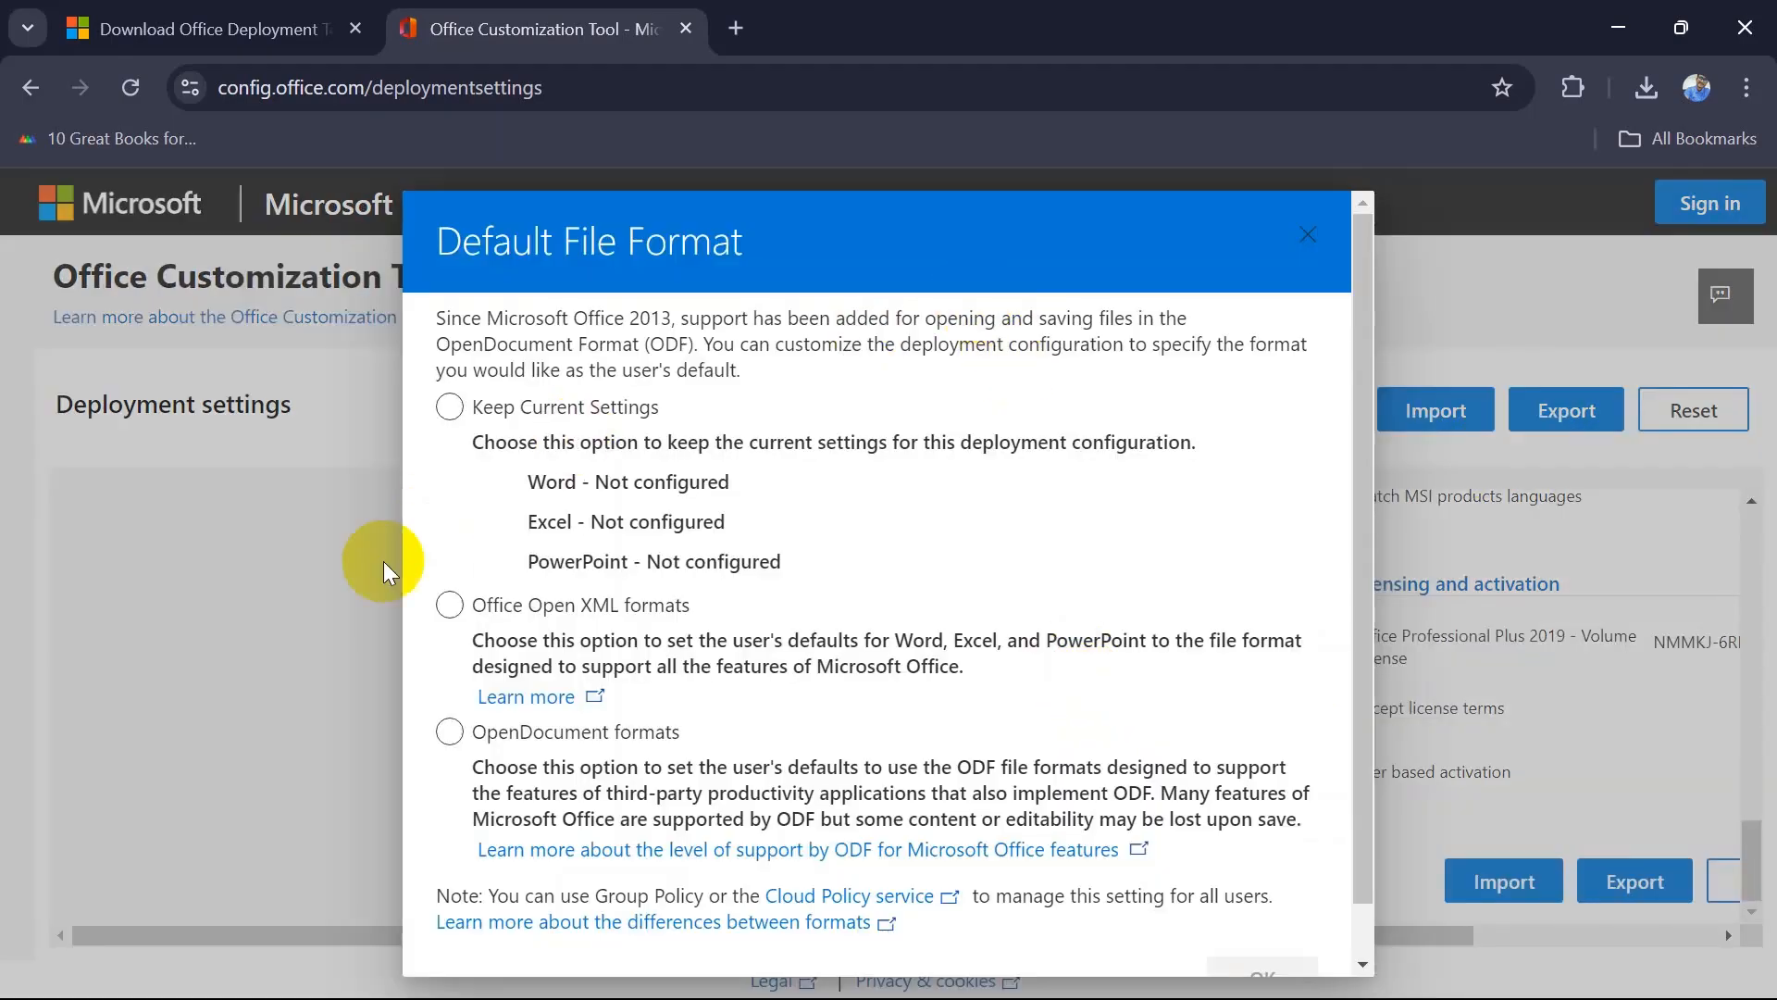
left_click(450, 604)
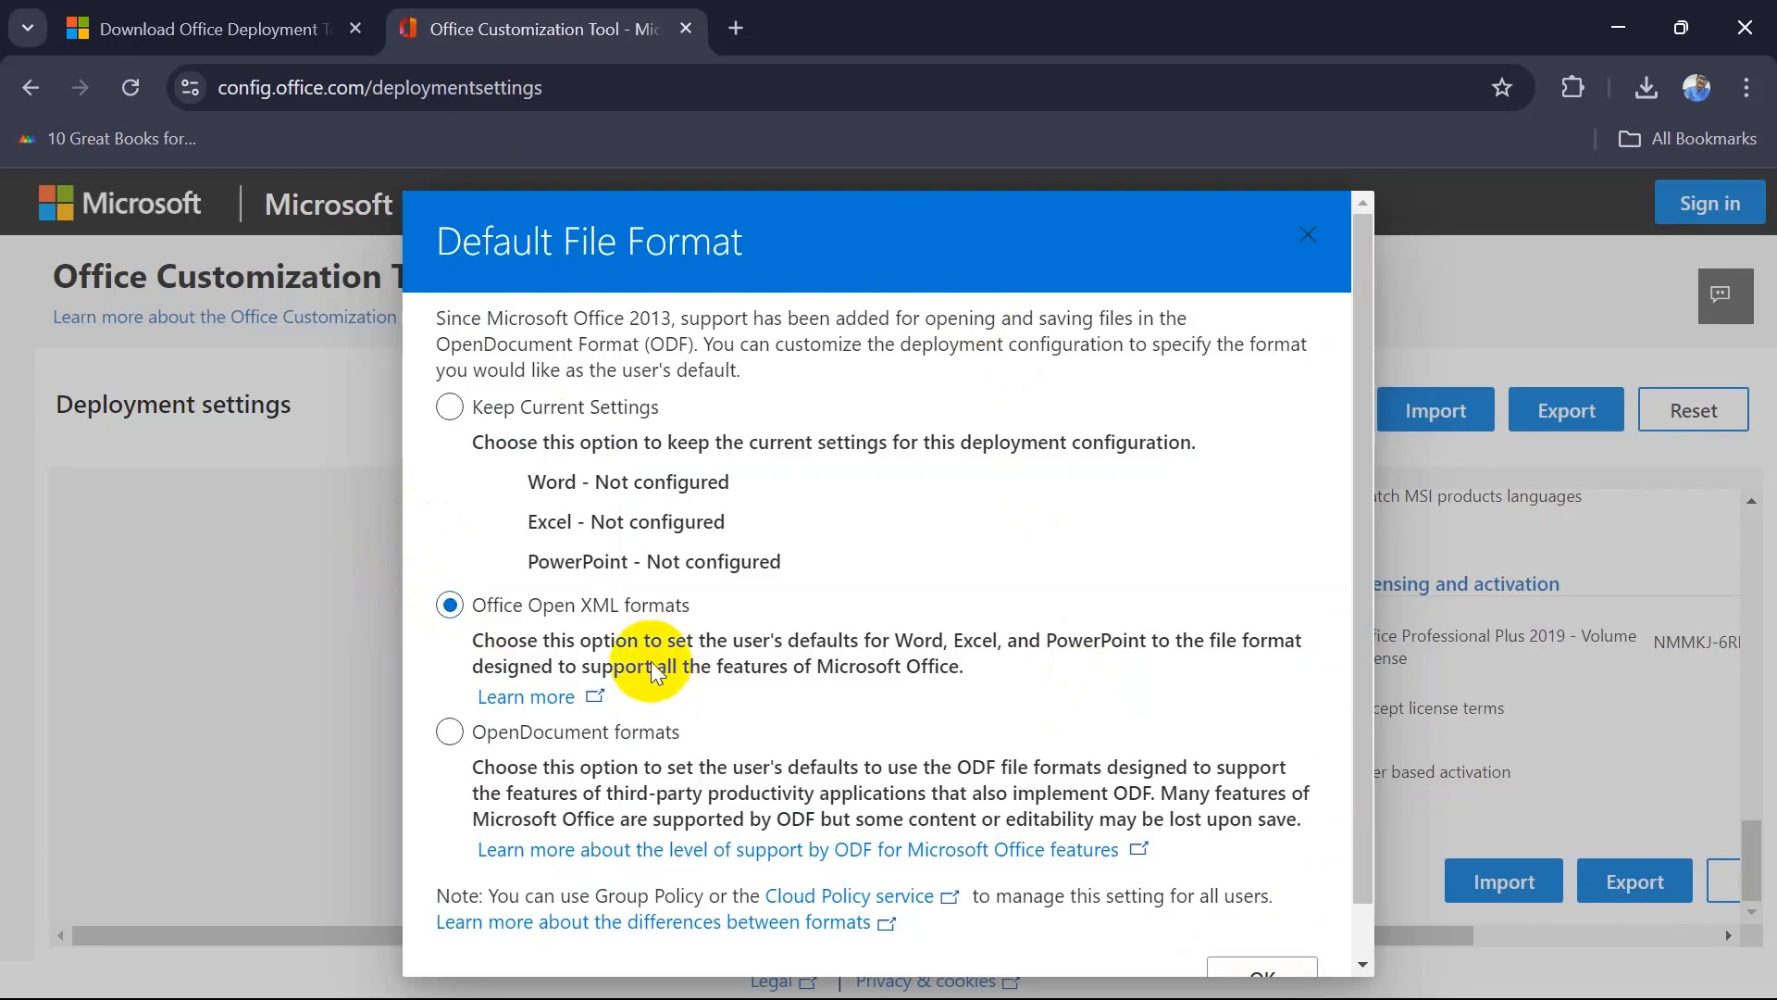
scroll(1150, 876, "down", 2)
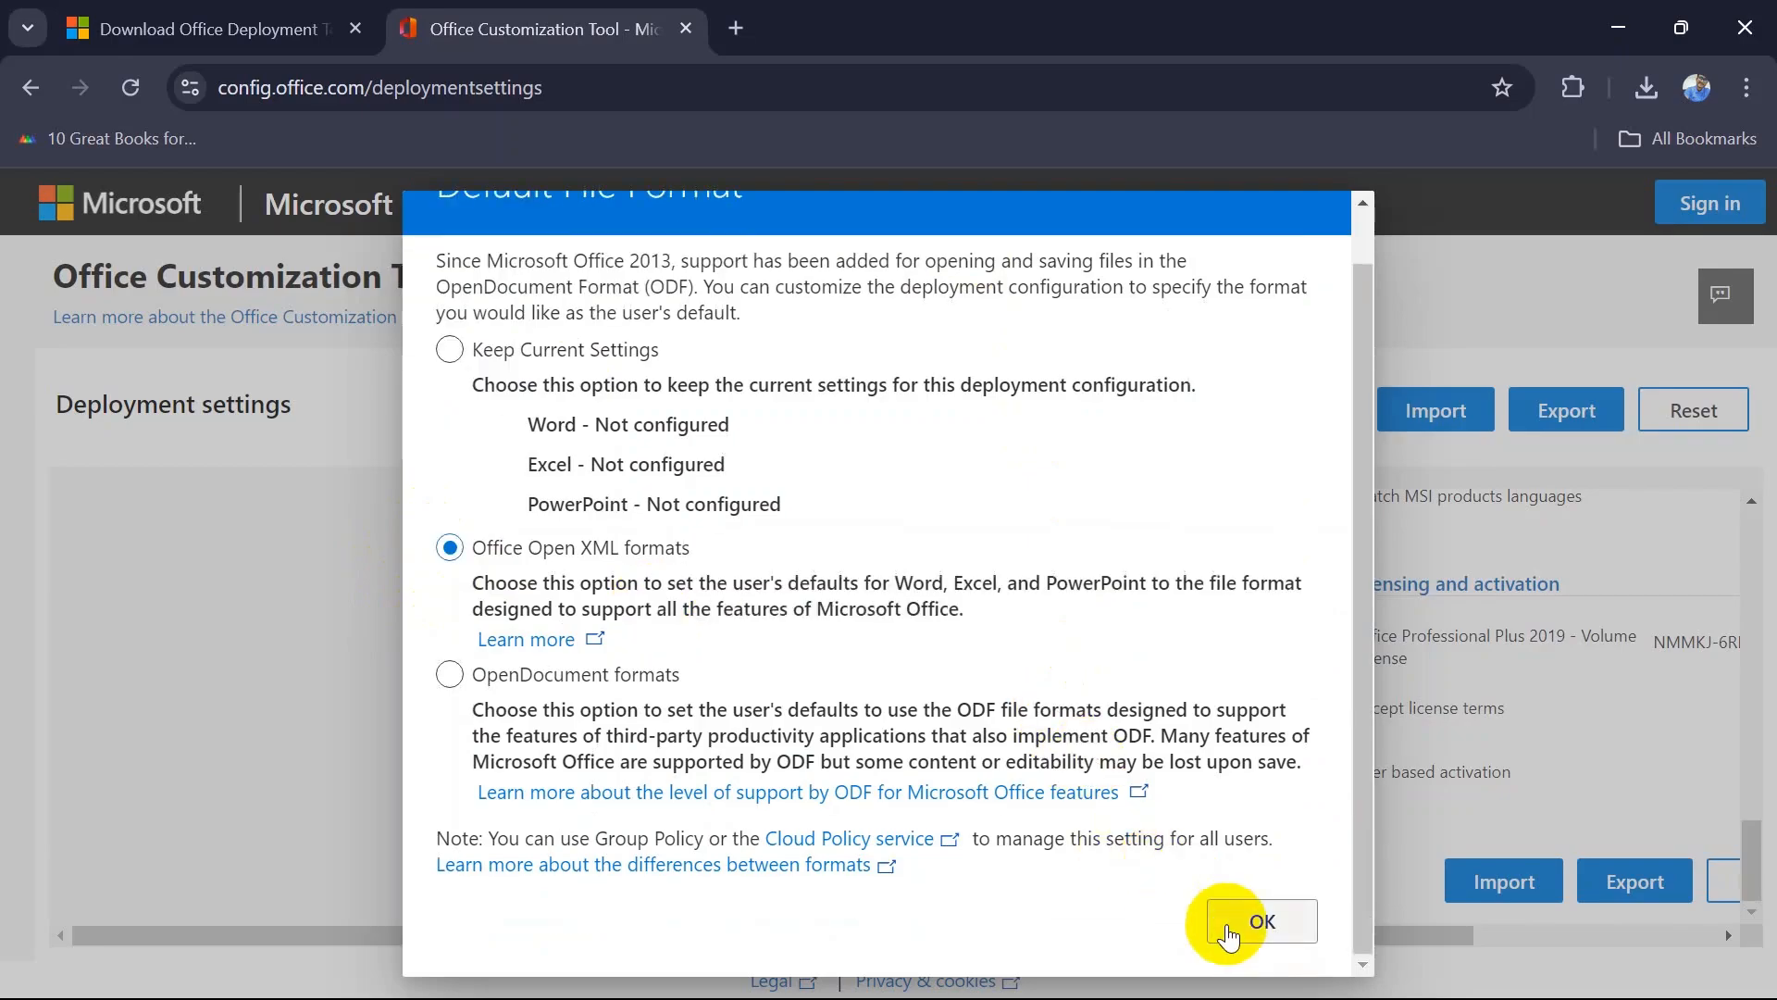
left_click(1225, 924)
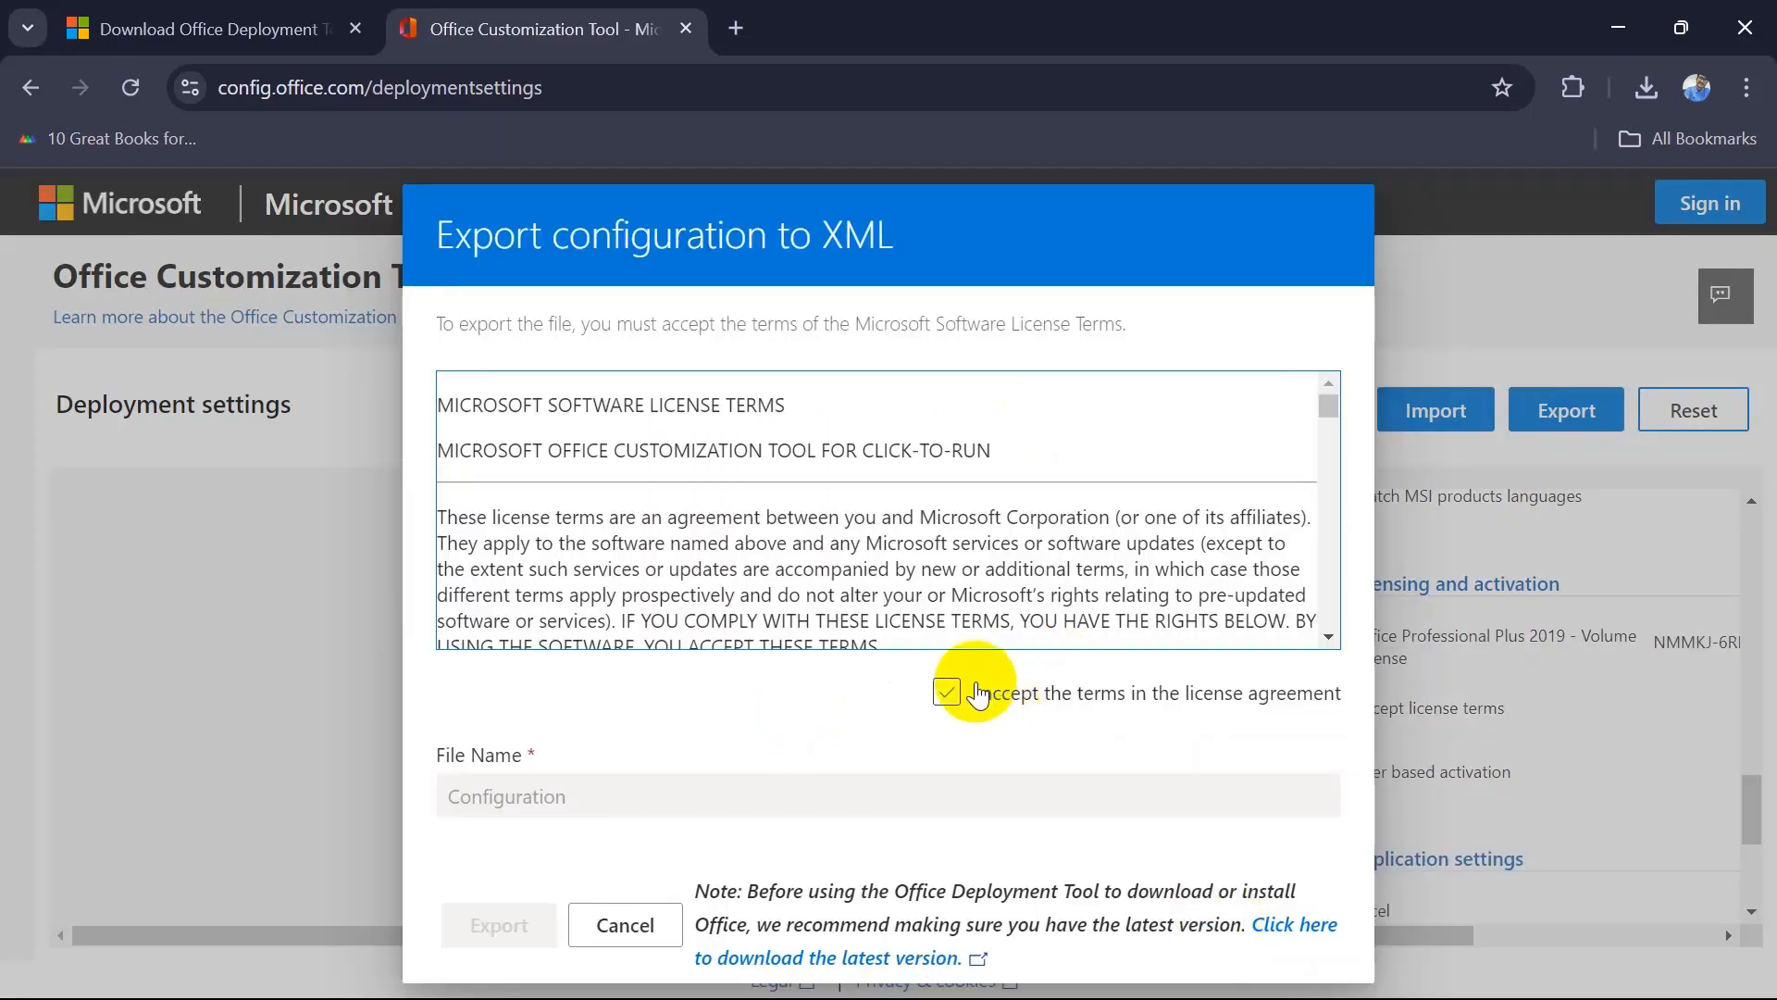
left_click(948, 692)
left_click(948, 692)
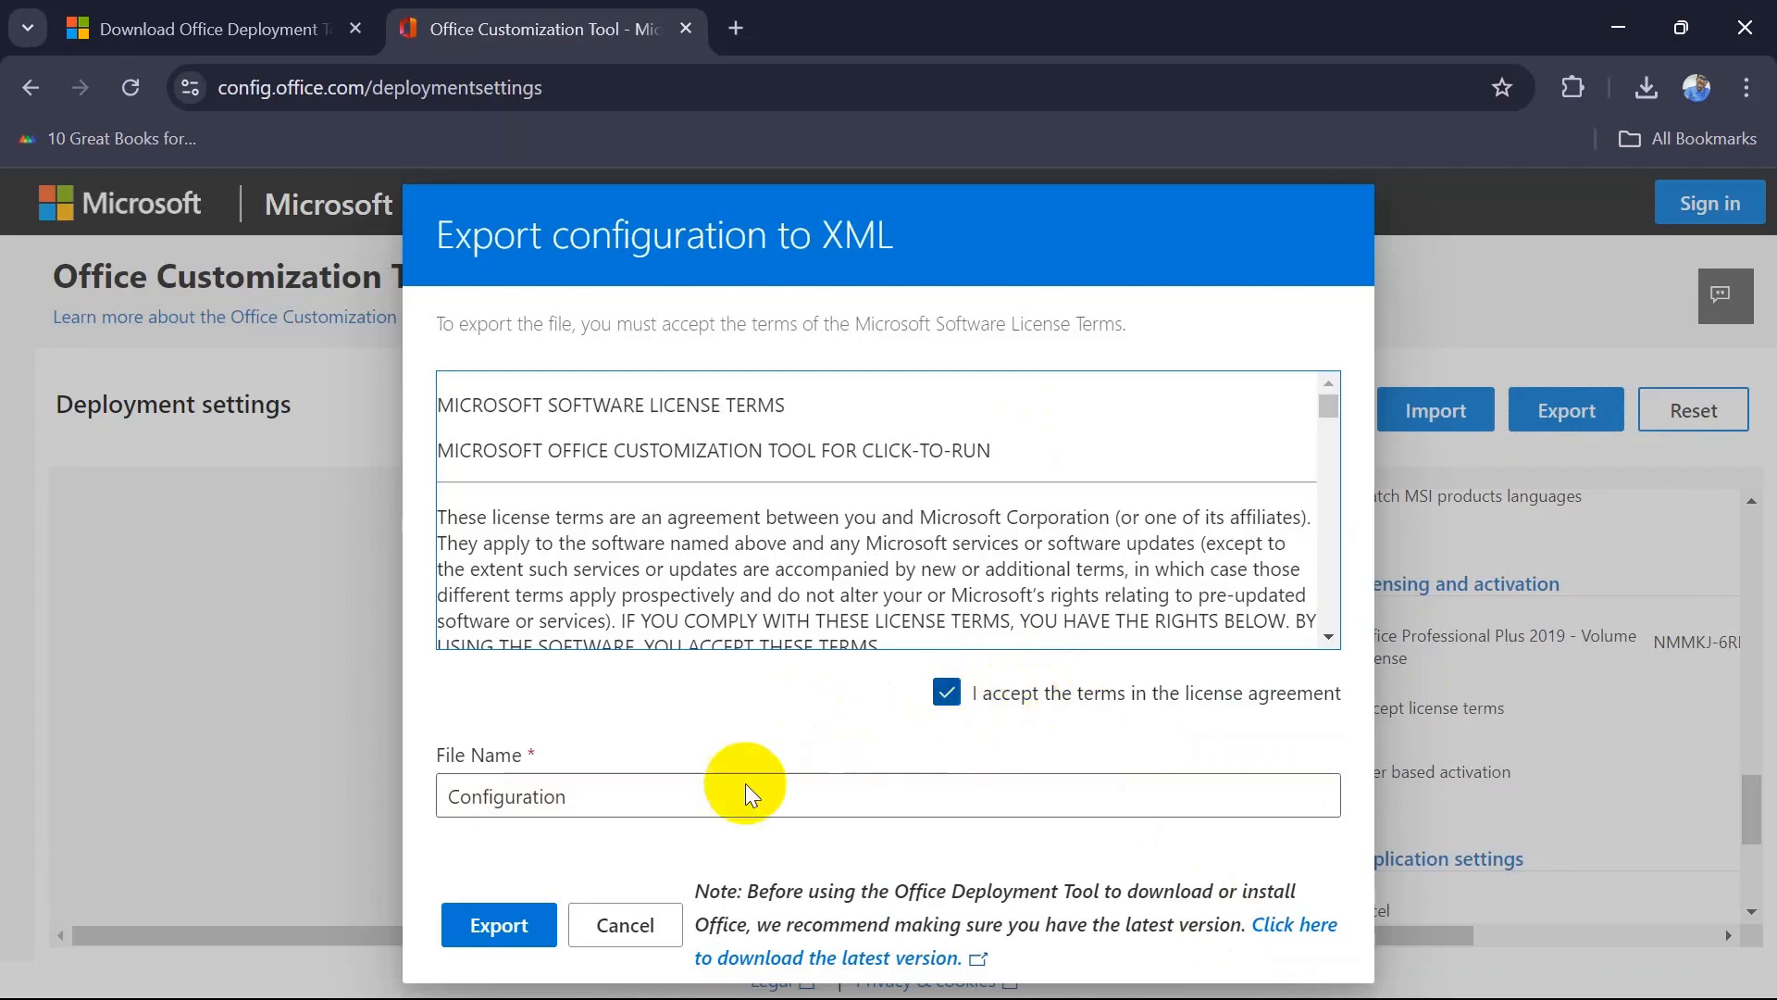
left_click(500, 925)
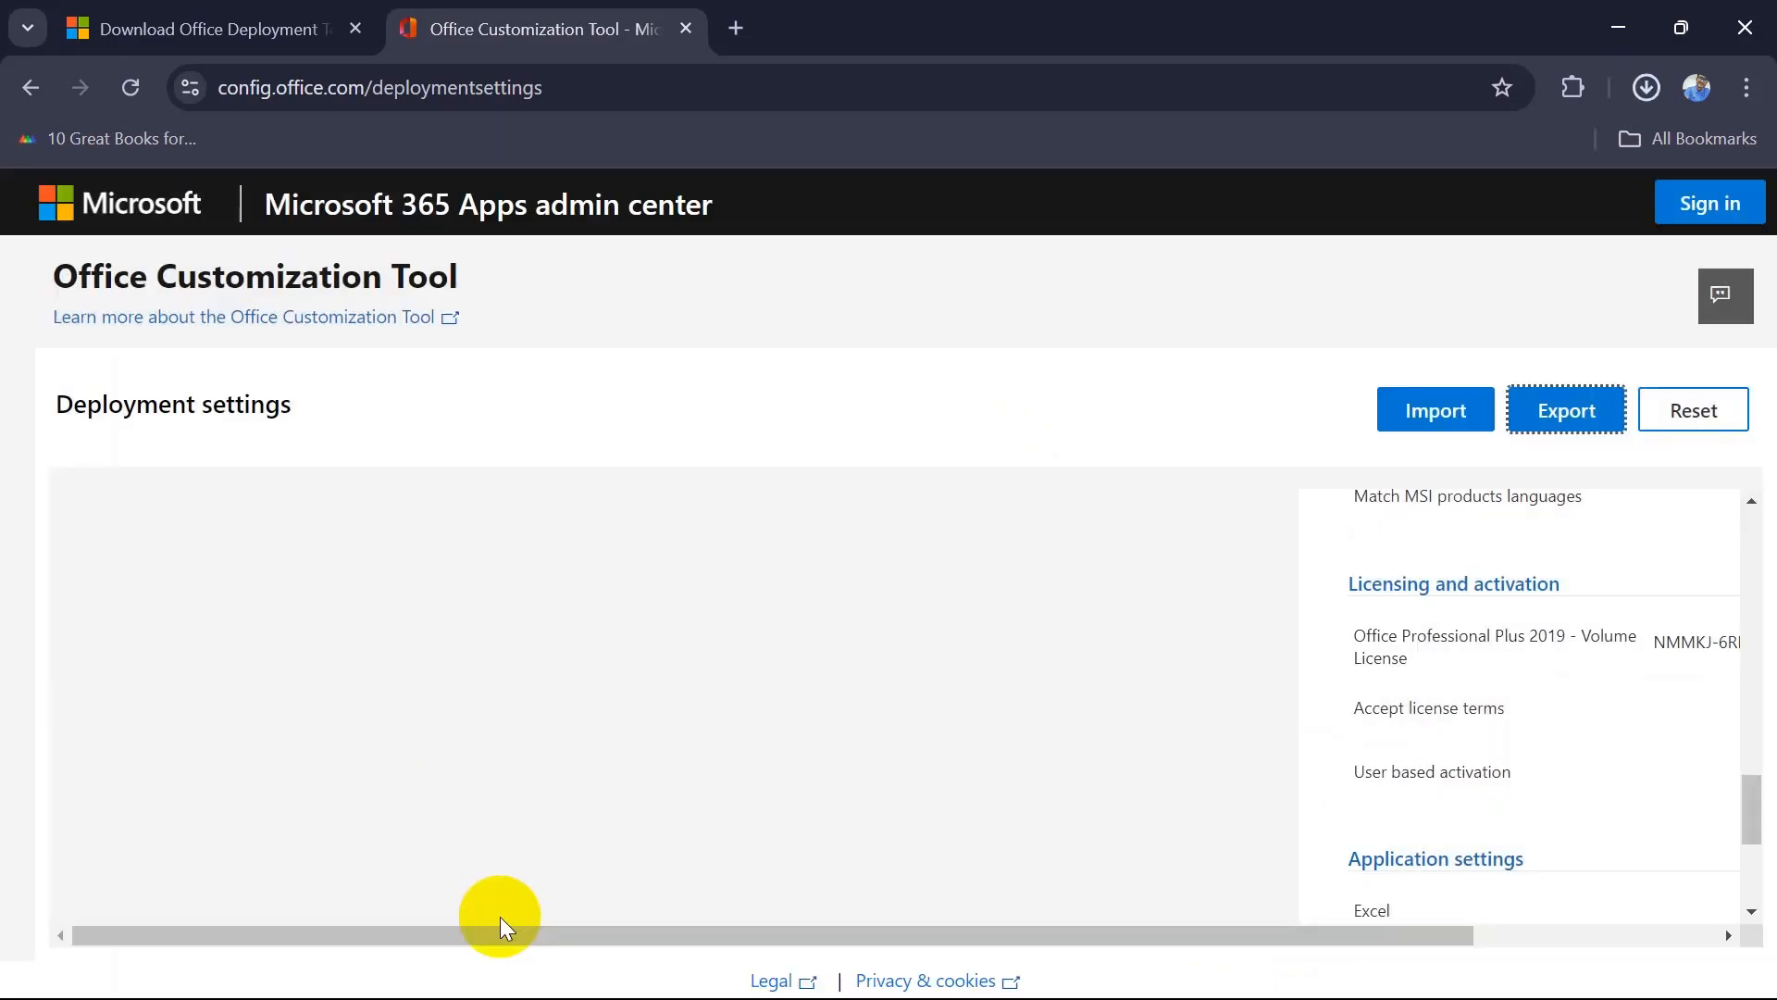
Move the newly exported Configuration.xml from the Downloads folder into the OneDrive folder on the desktop
left_click(1344, 188)
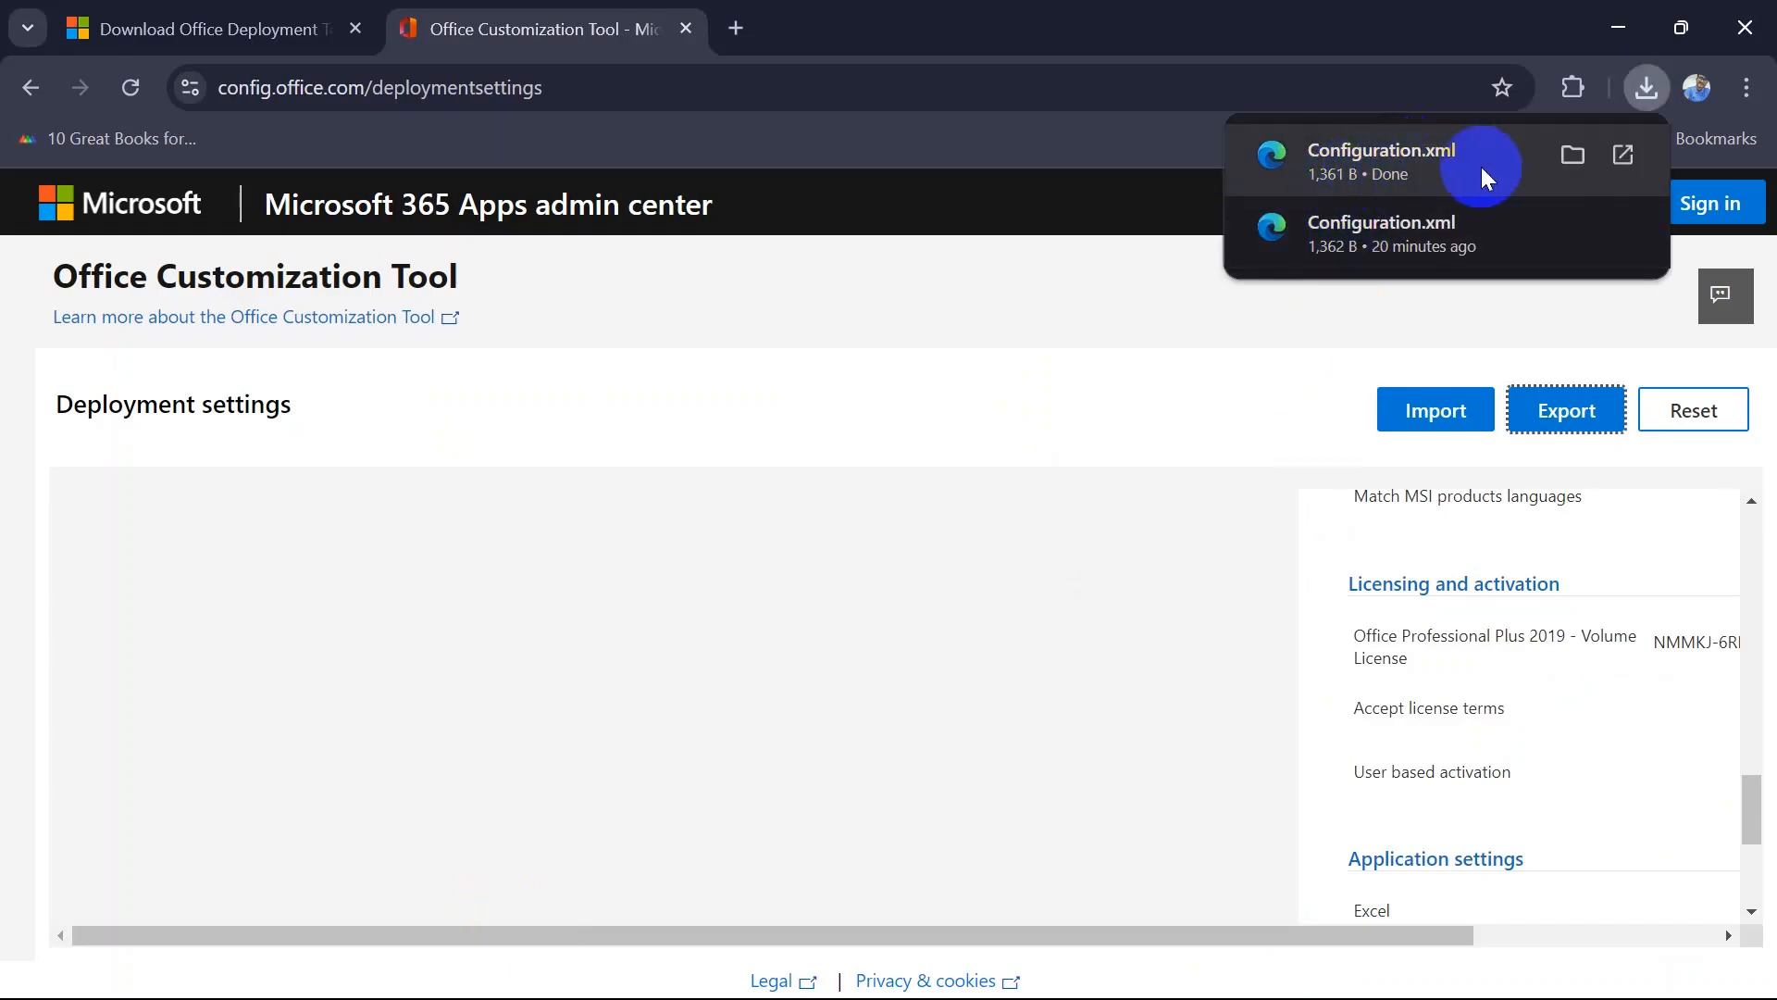
left_click(1564, 158)
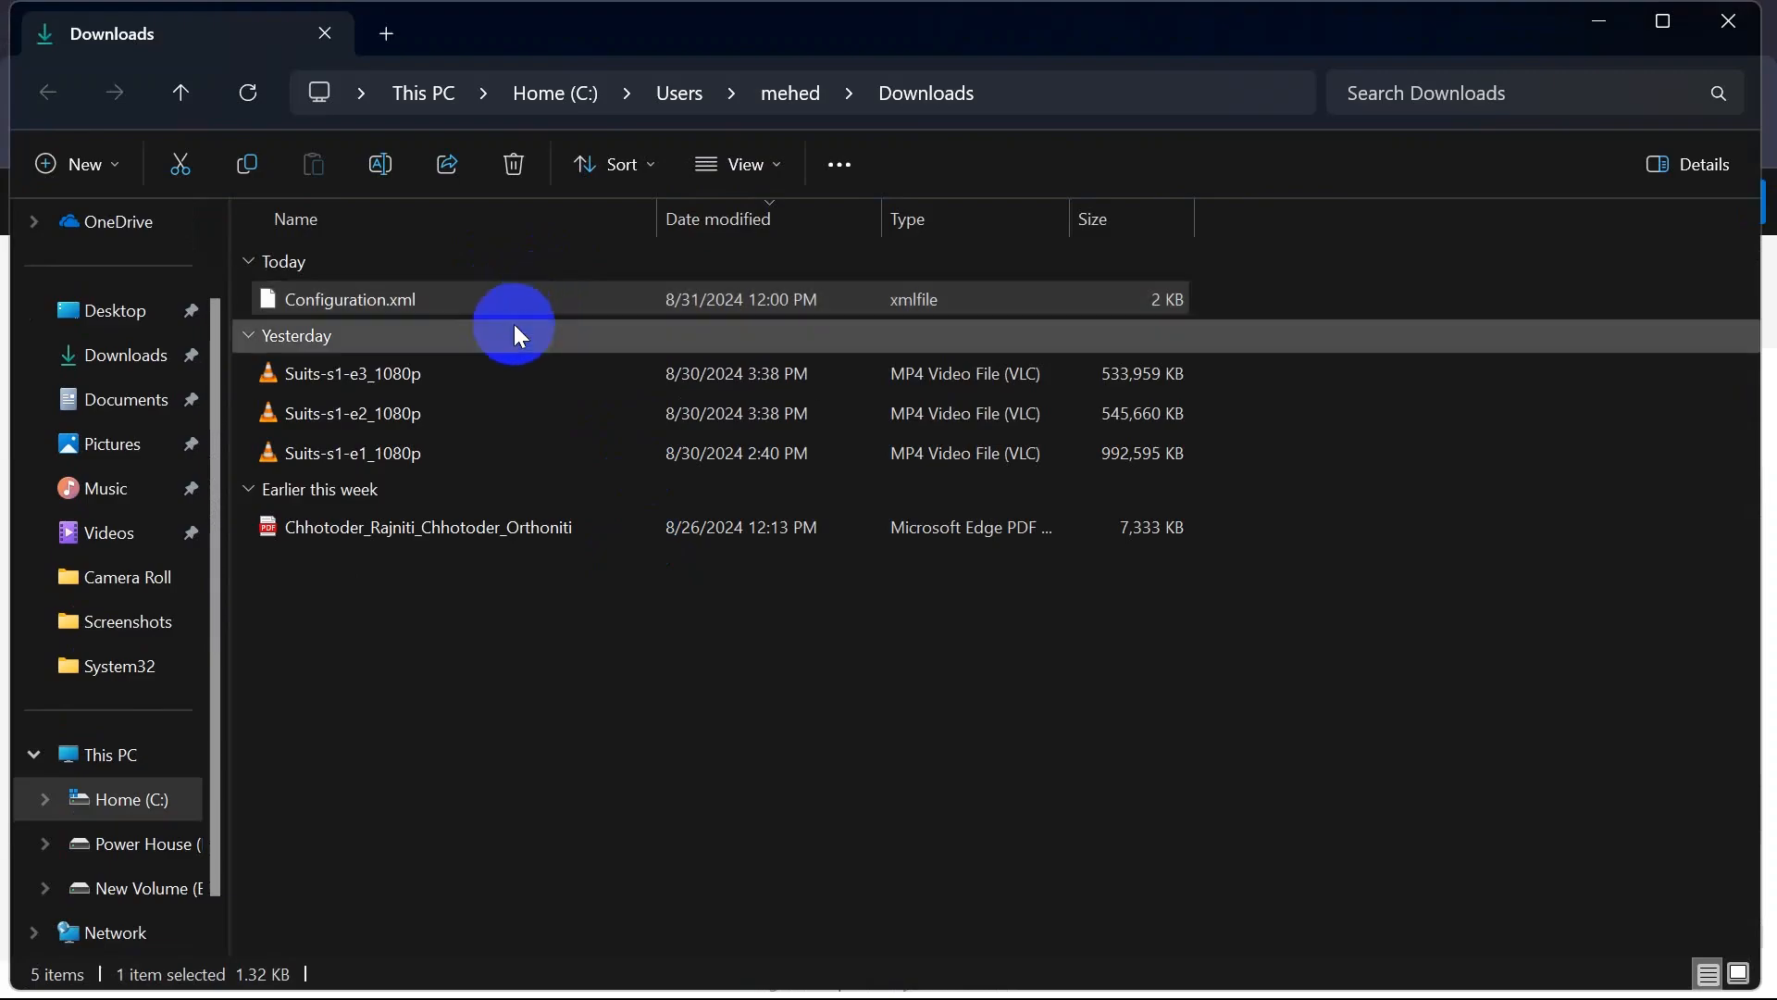
right_click(537, 299)
left_click(575, 230)
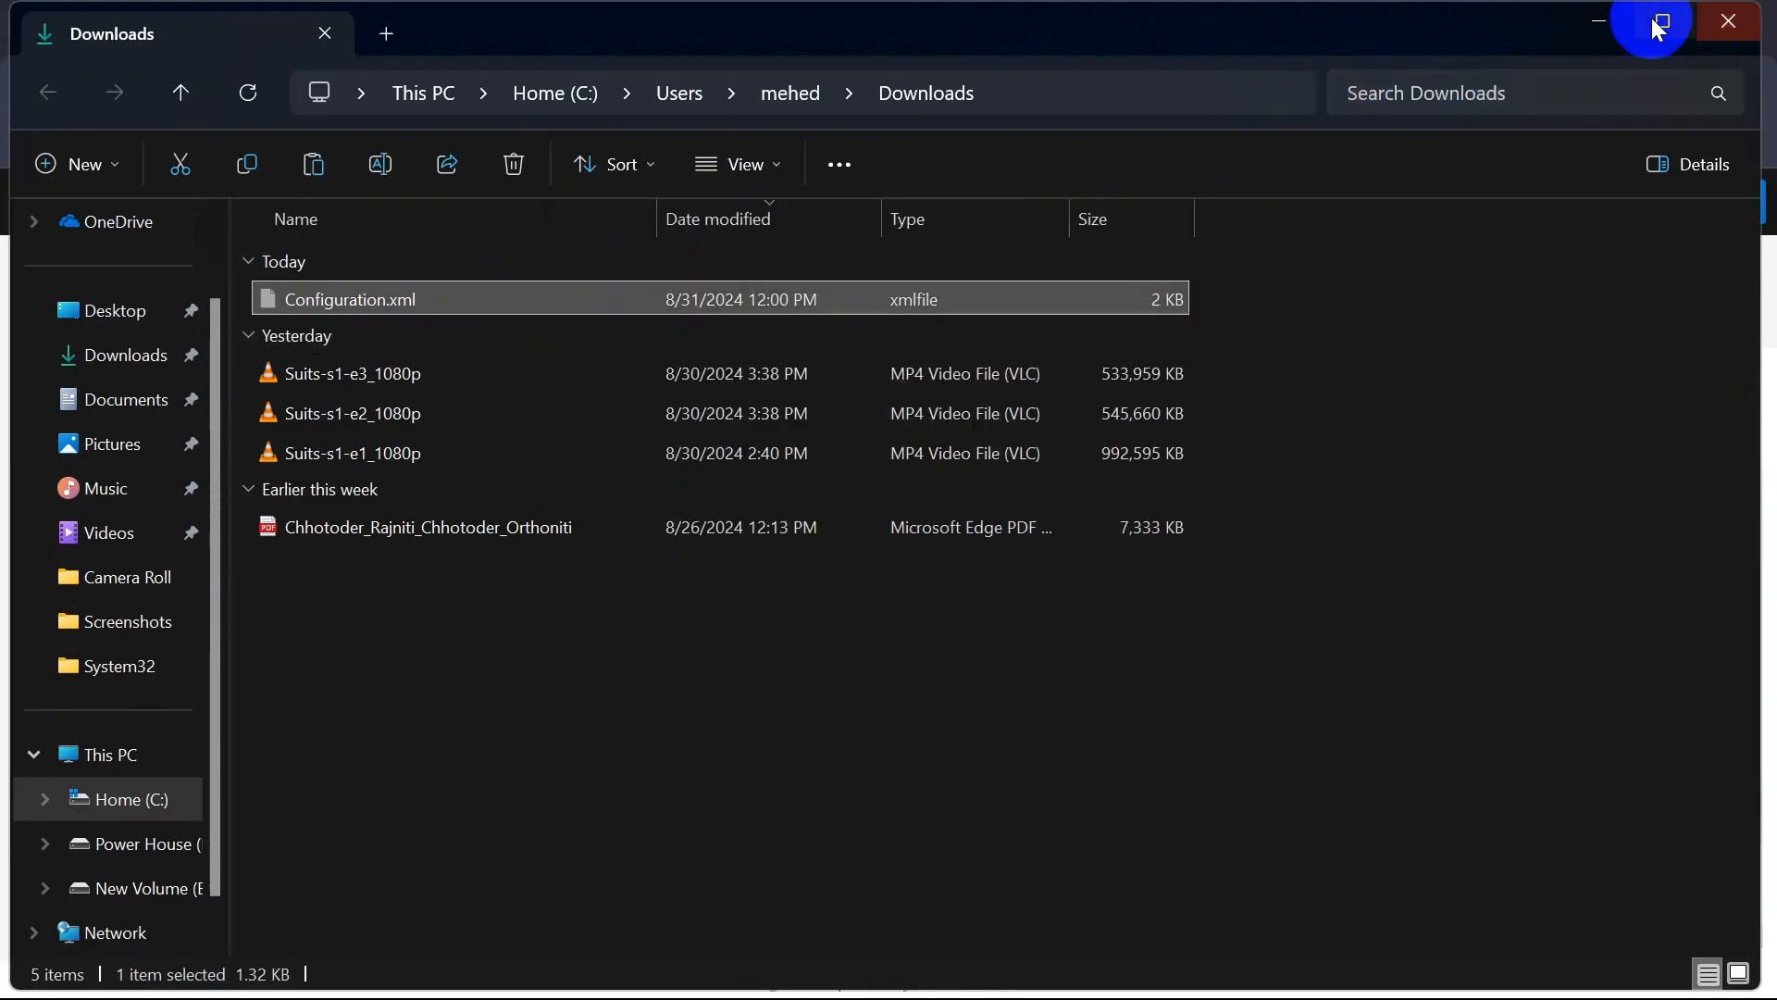
left_click(1598, 20)
left_click(1615, 28)
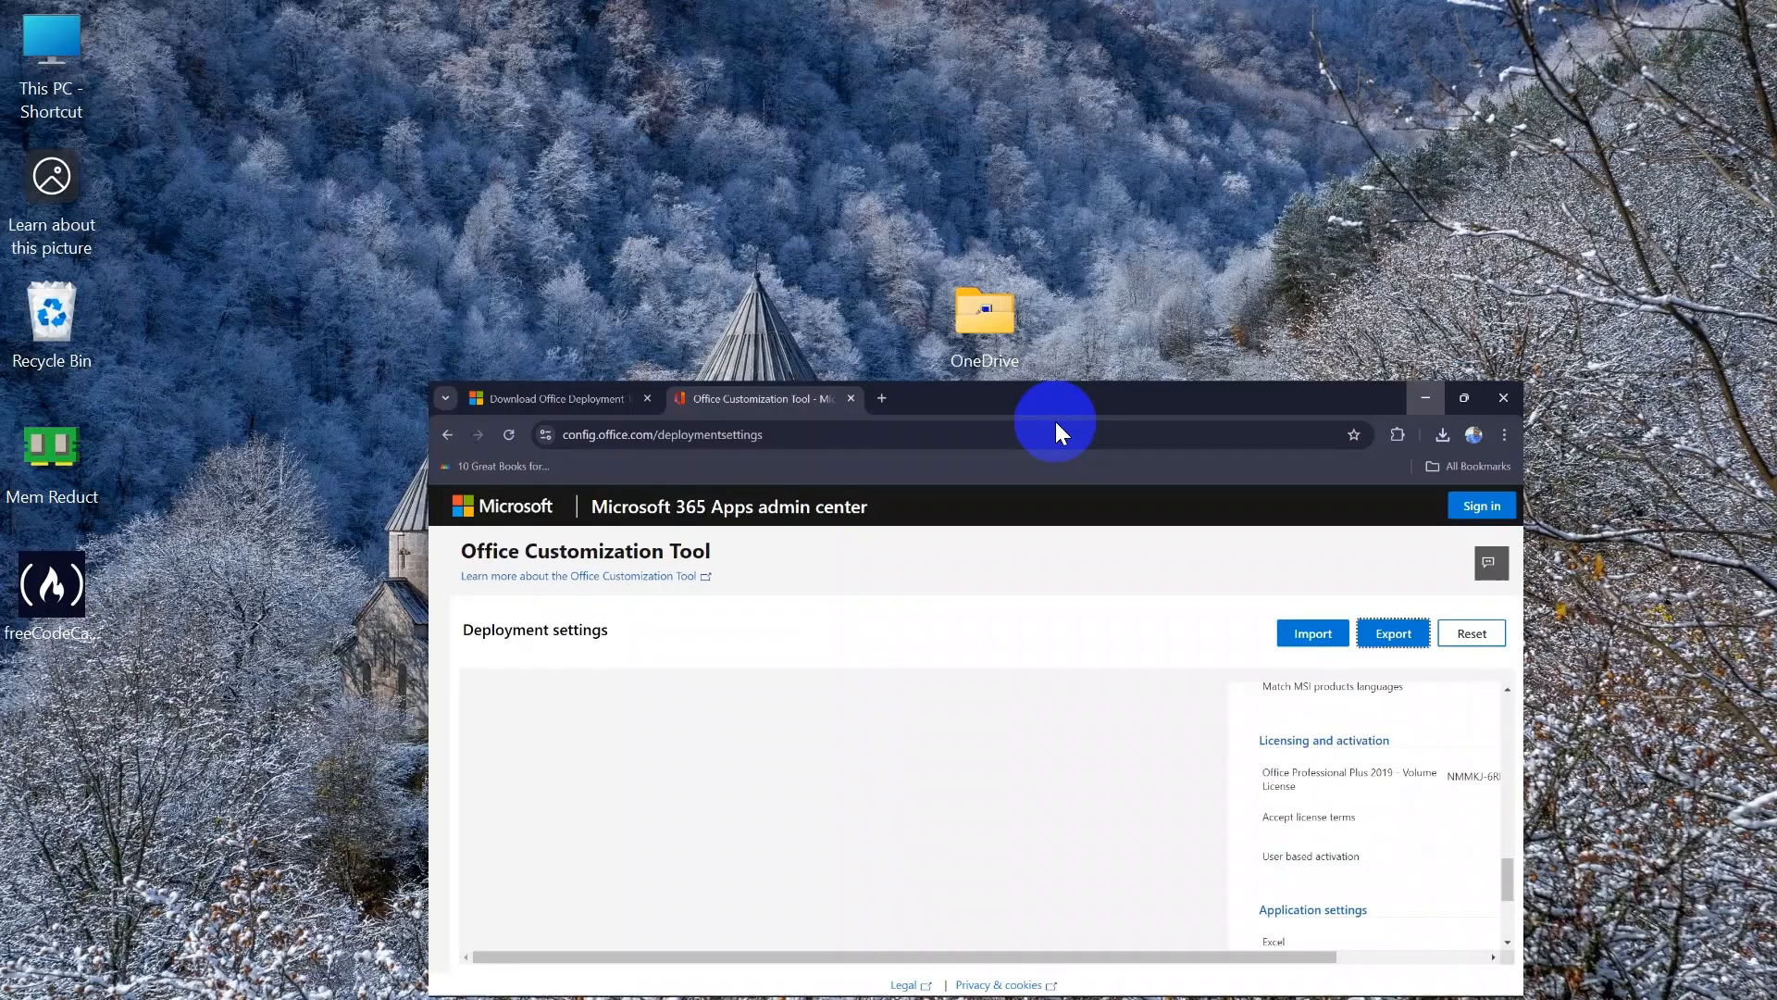
double_click(994, 330)
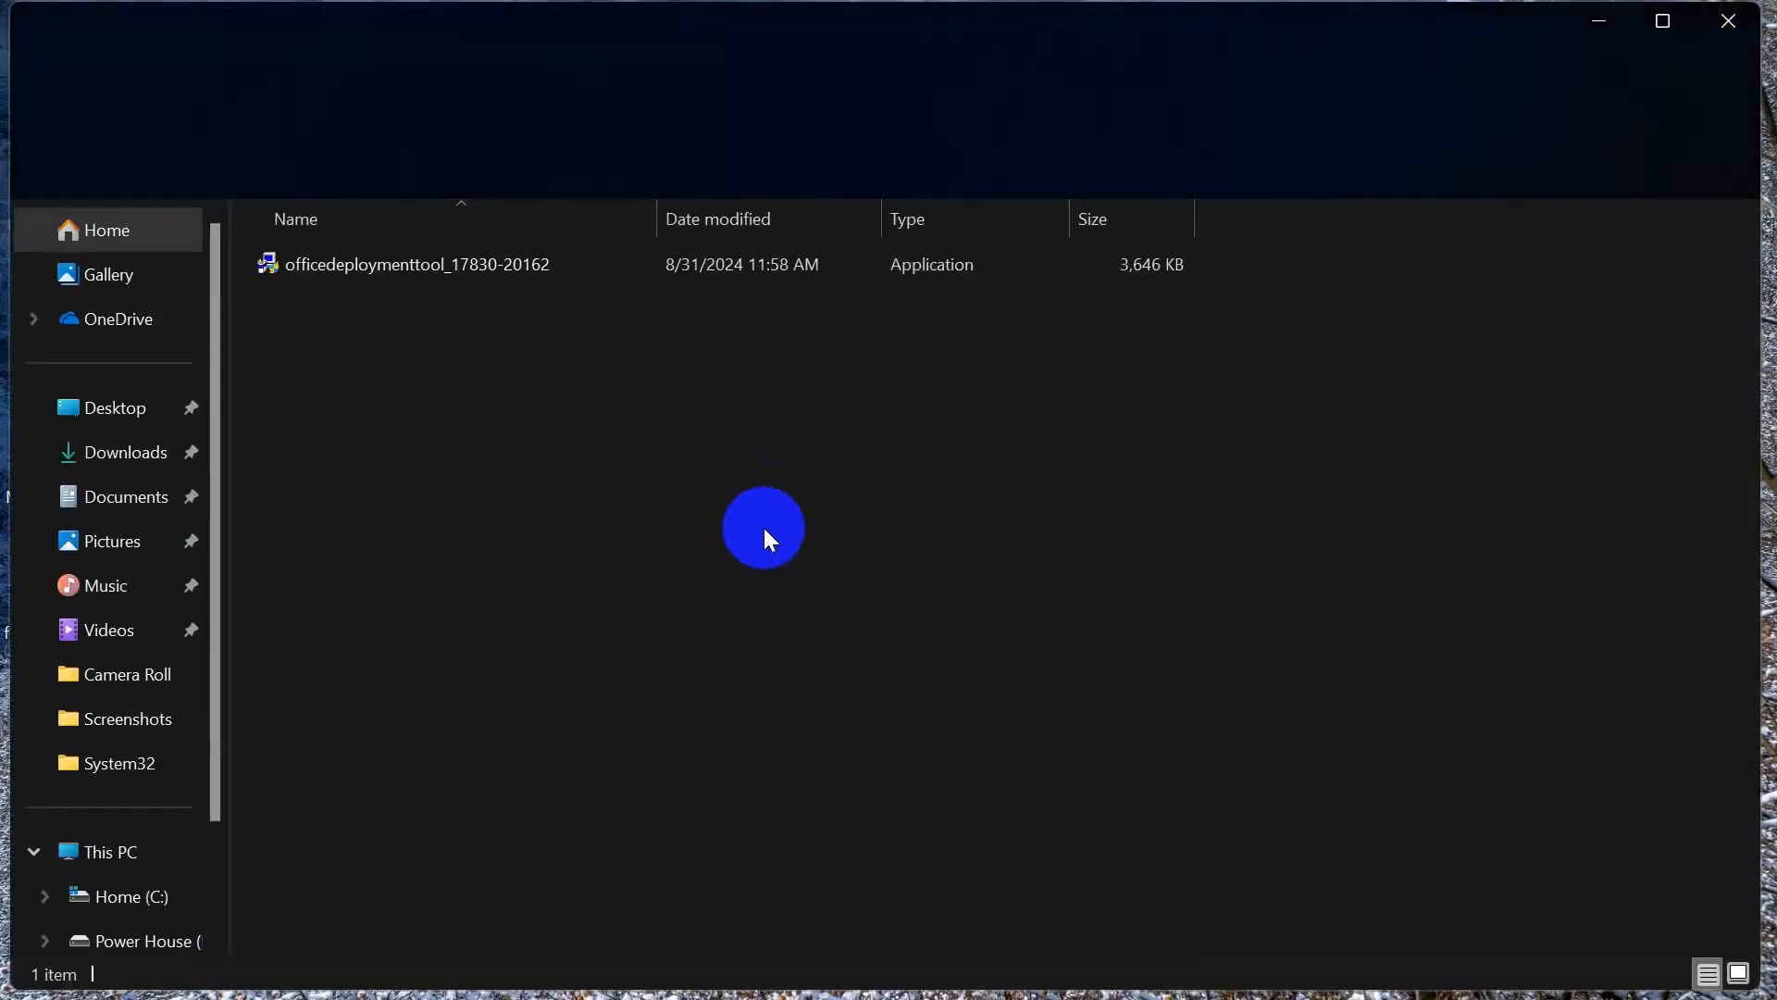
right_click(763, 525)
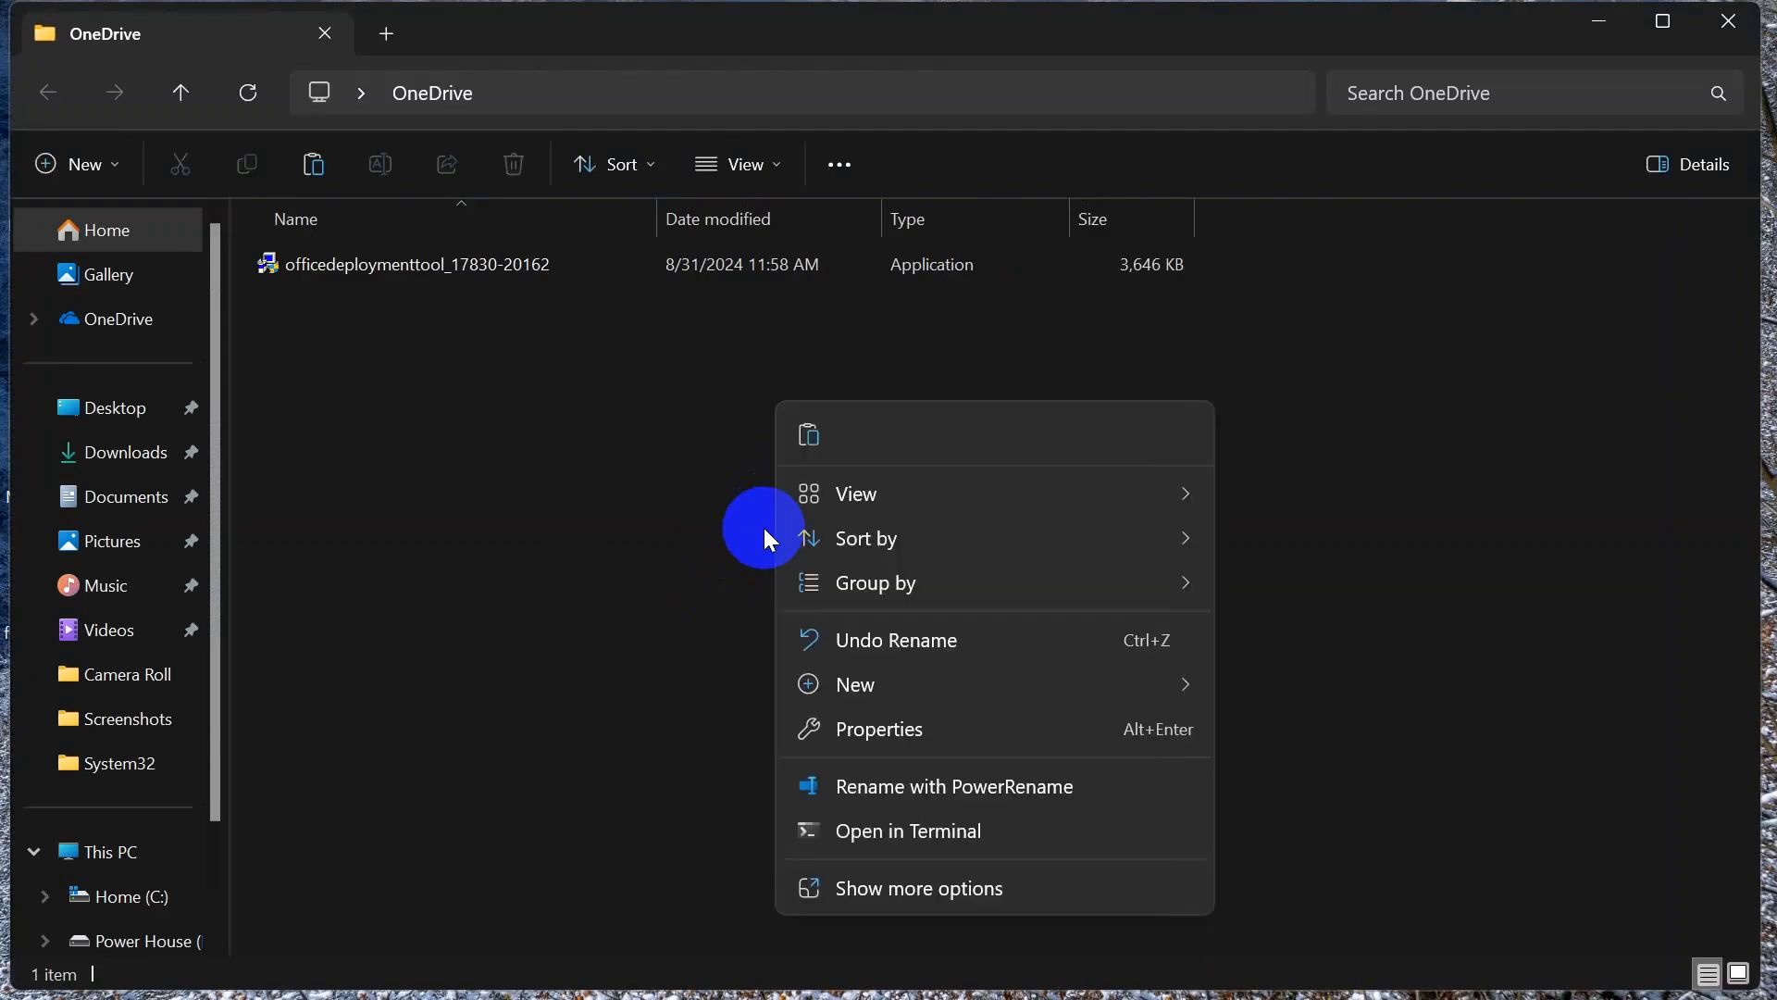
left_click(818, 435)
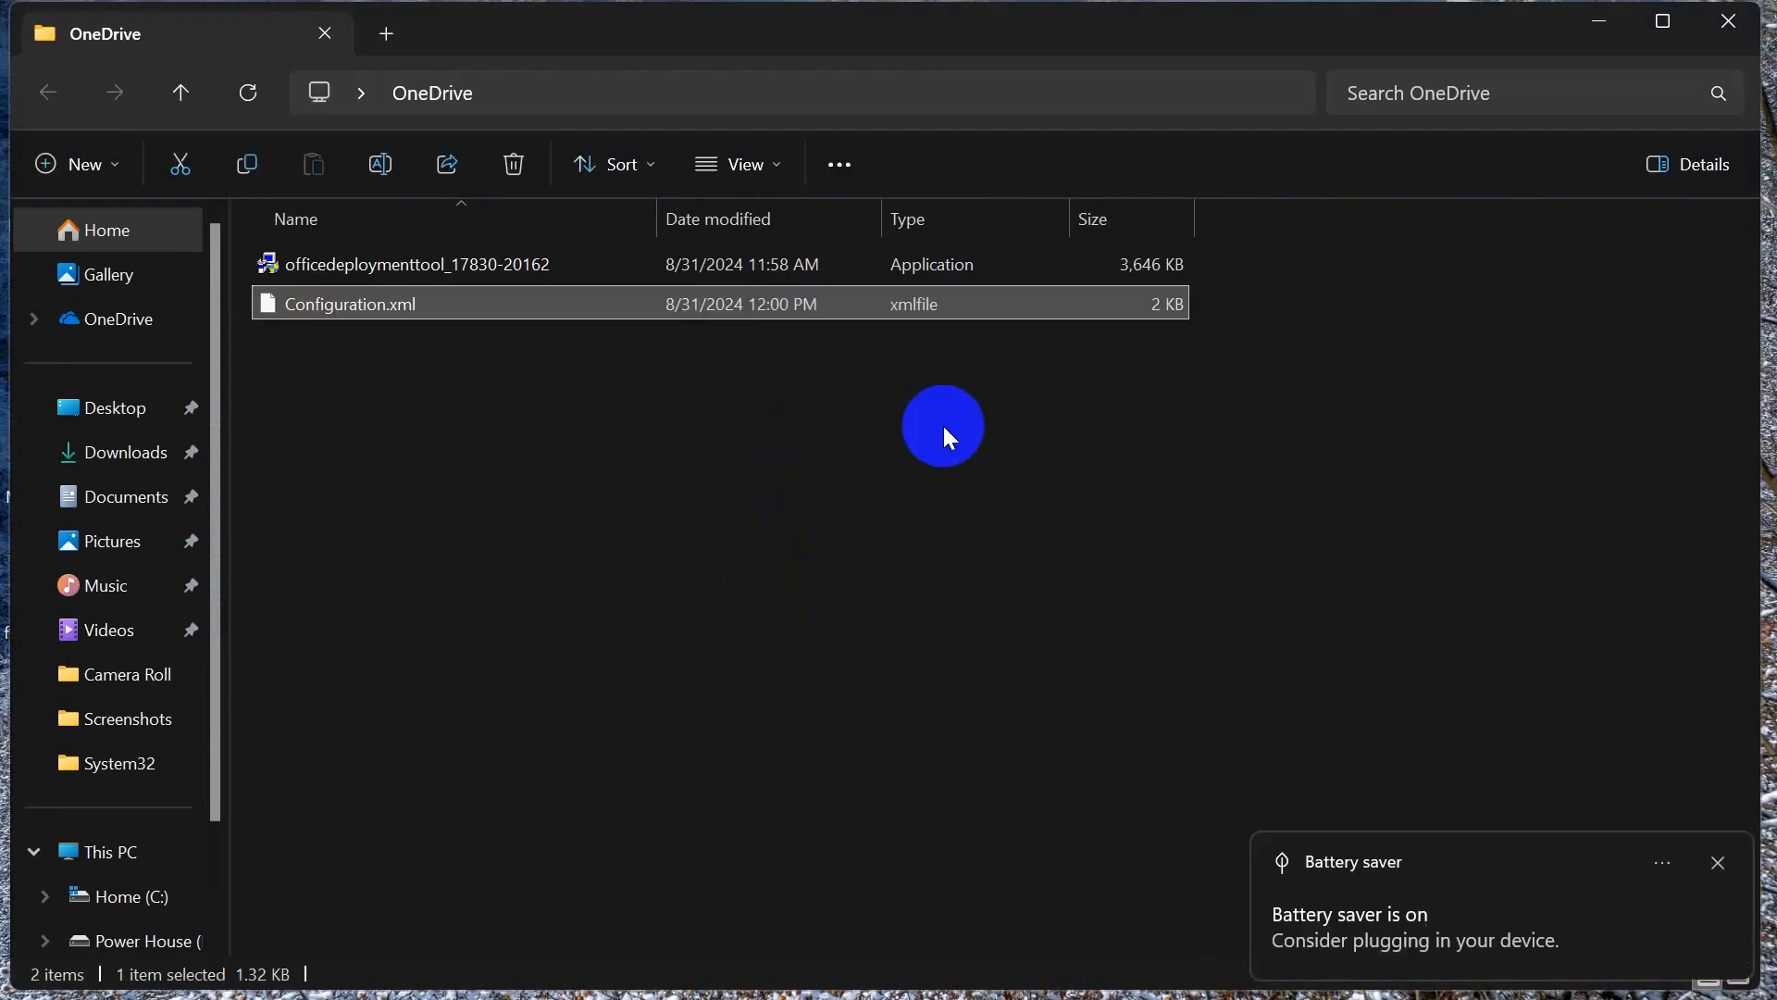
left_click(724, 417)
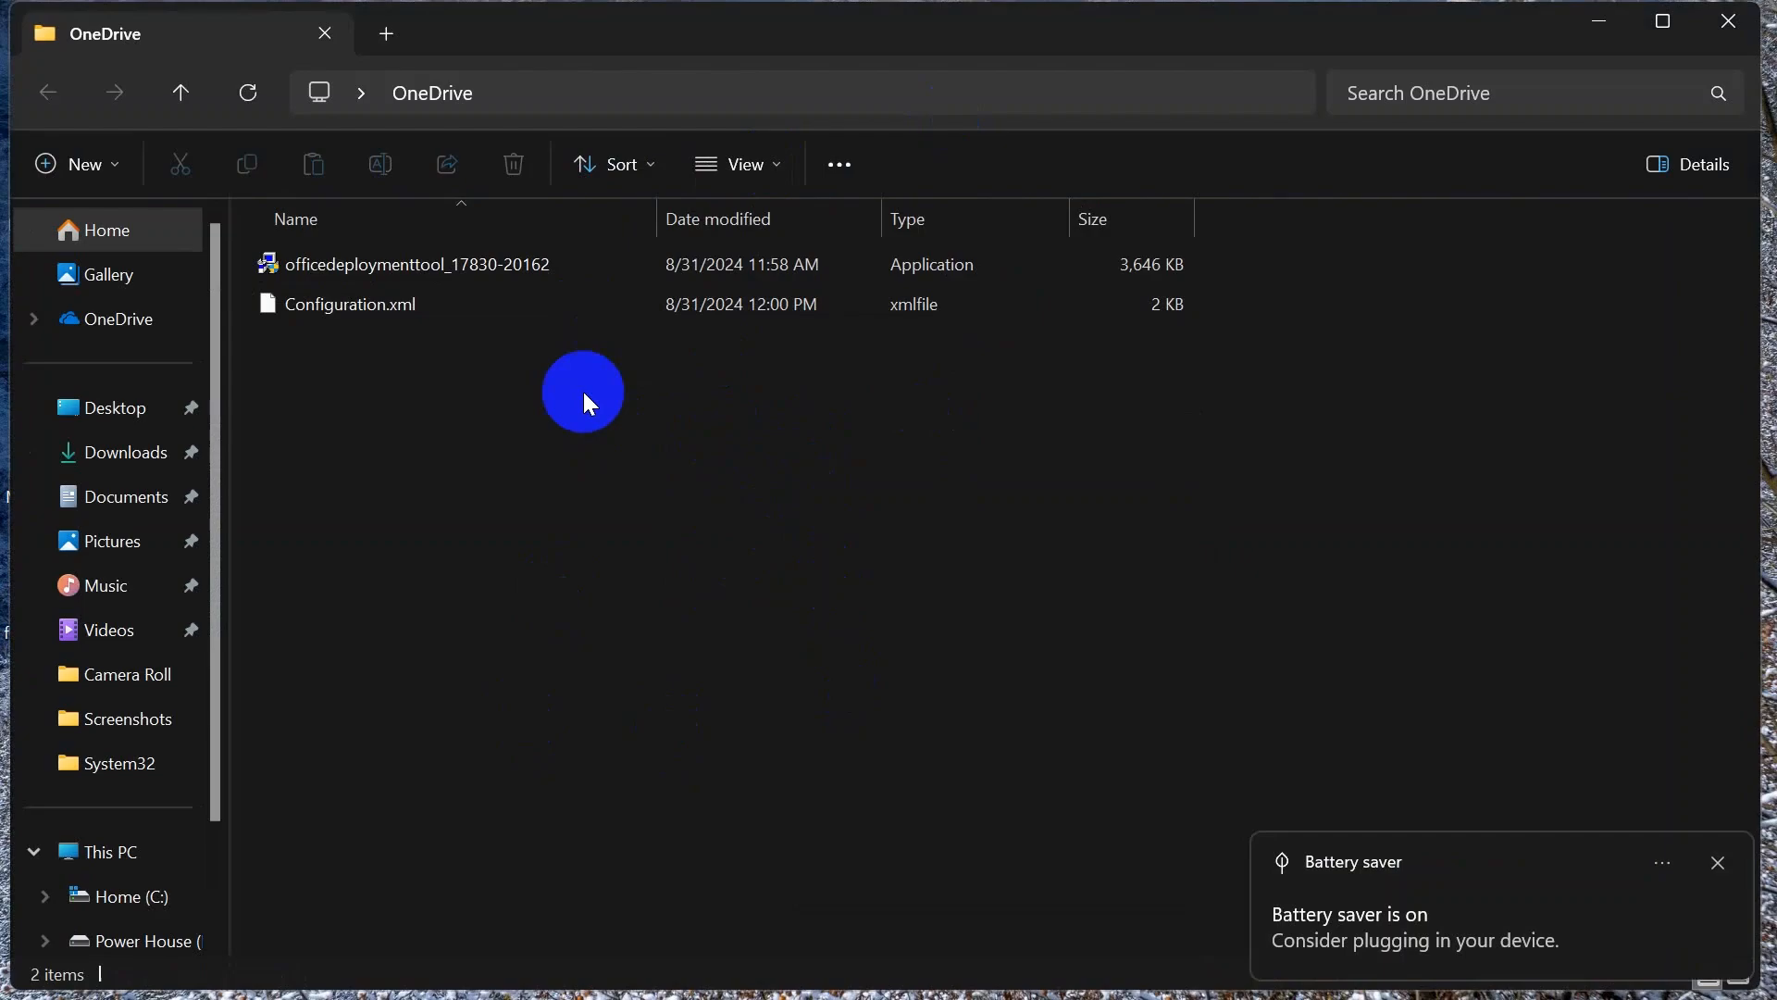
double_click(595, 269)
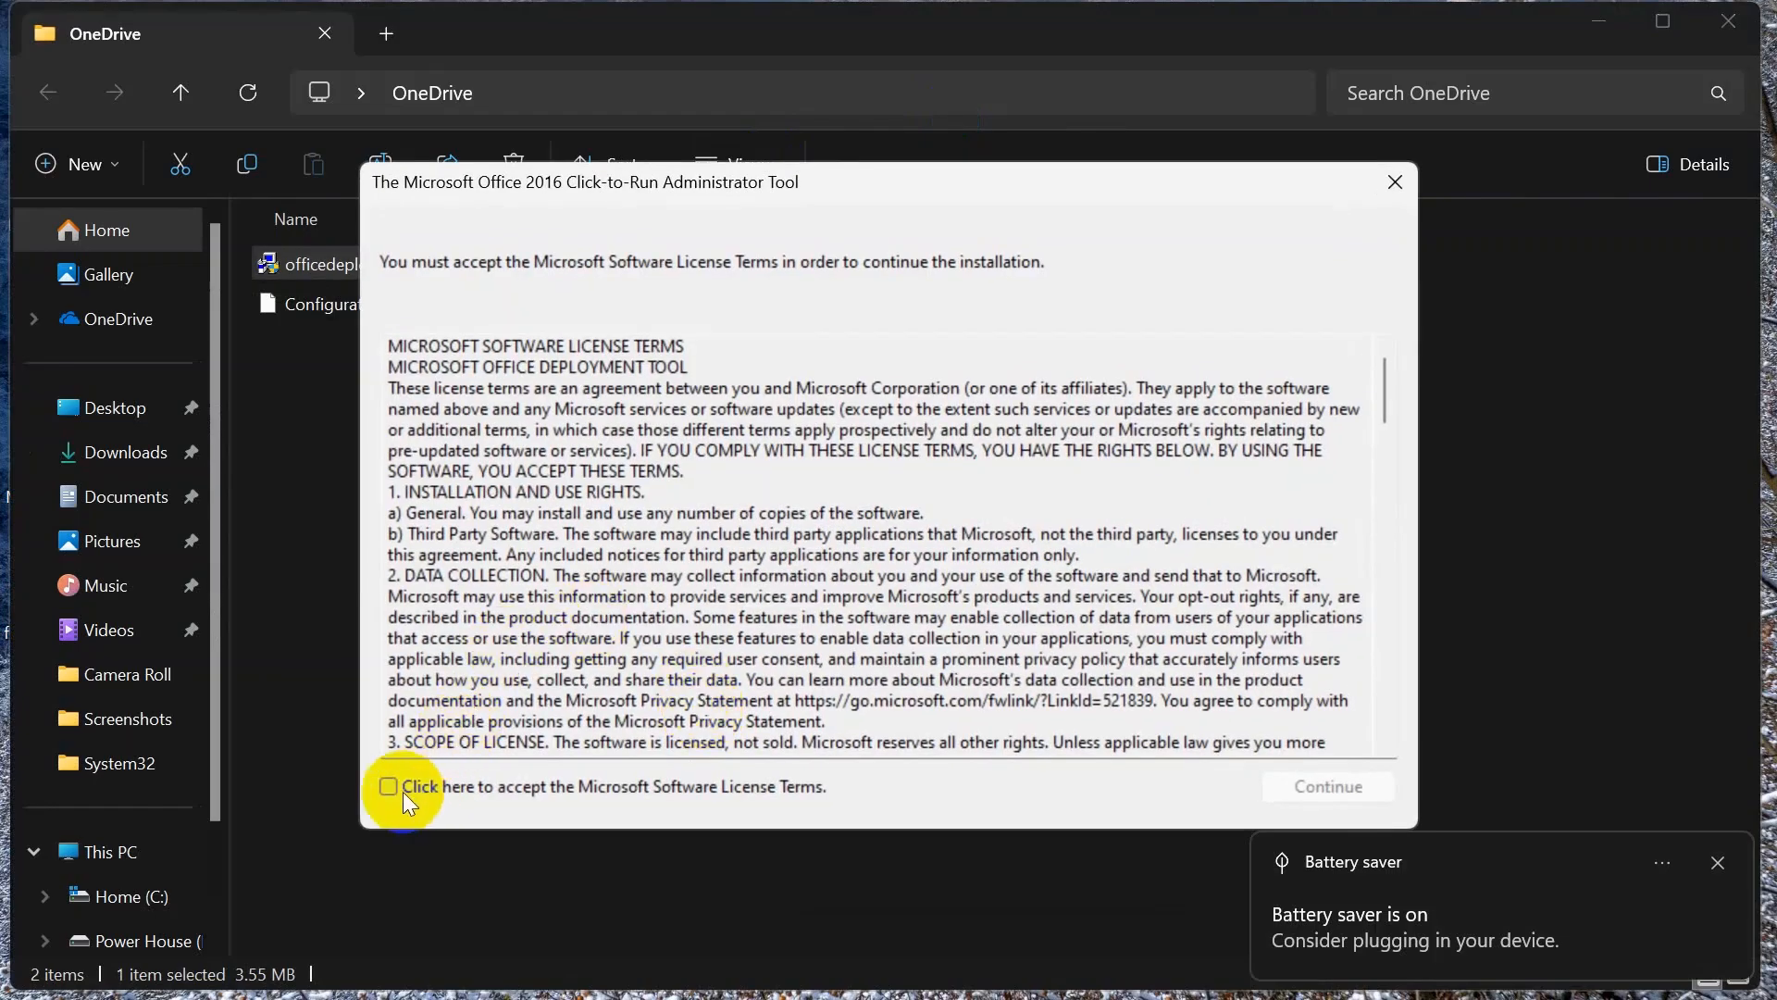
left_click(404, 791)
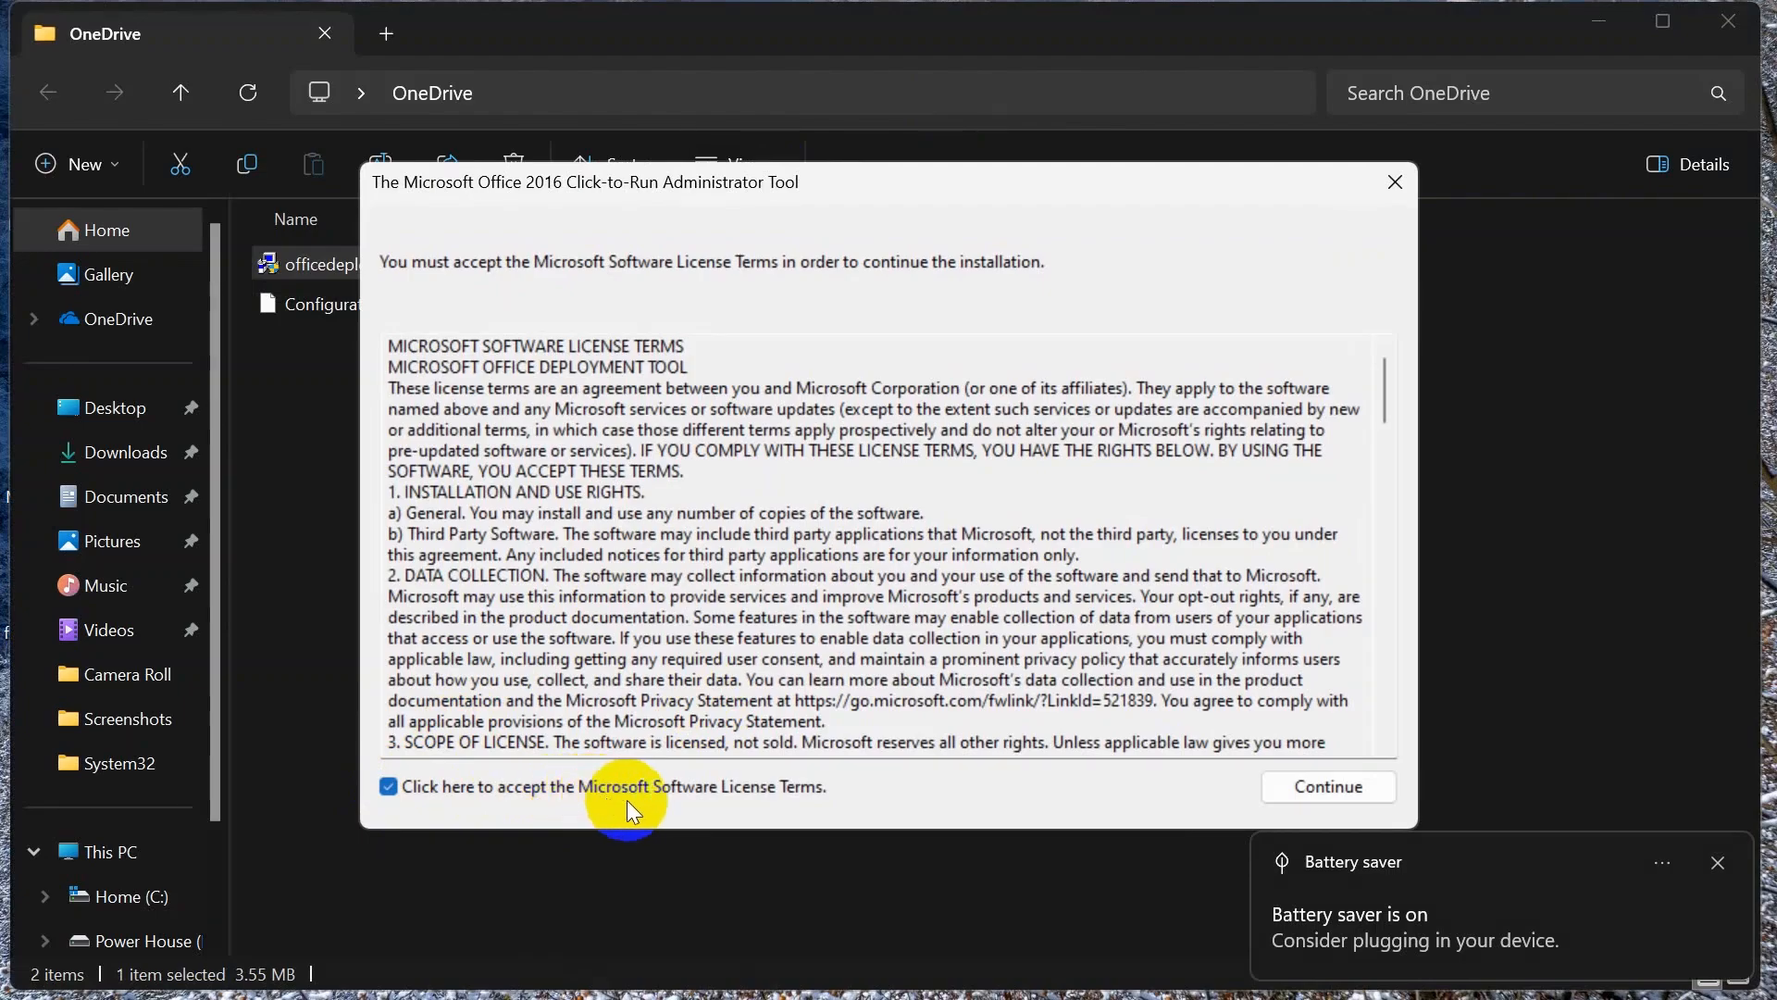
left_click(1330, 788)
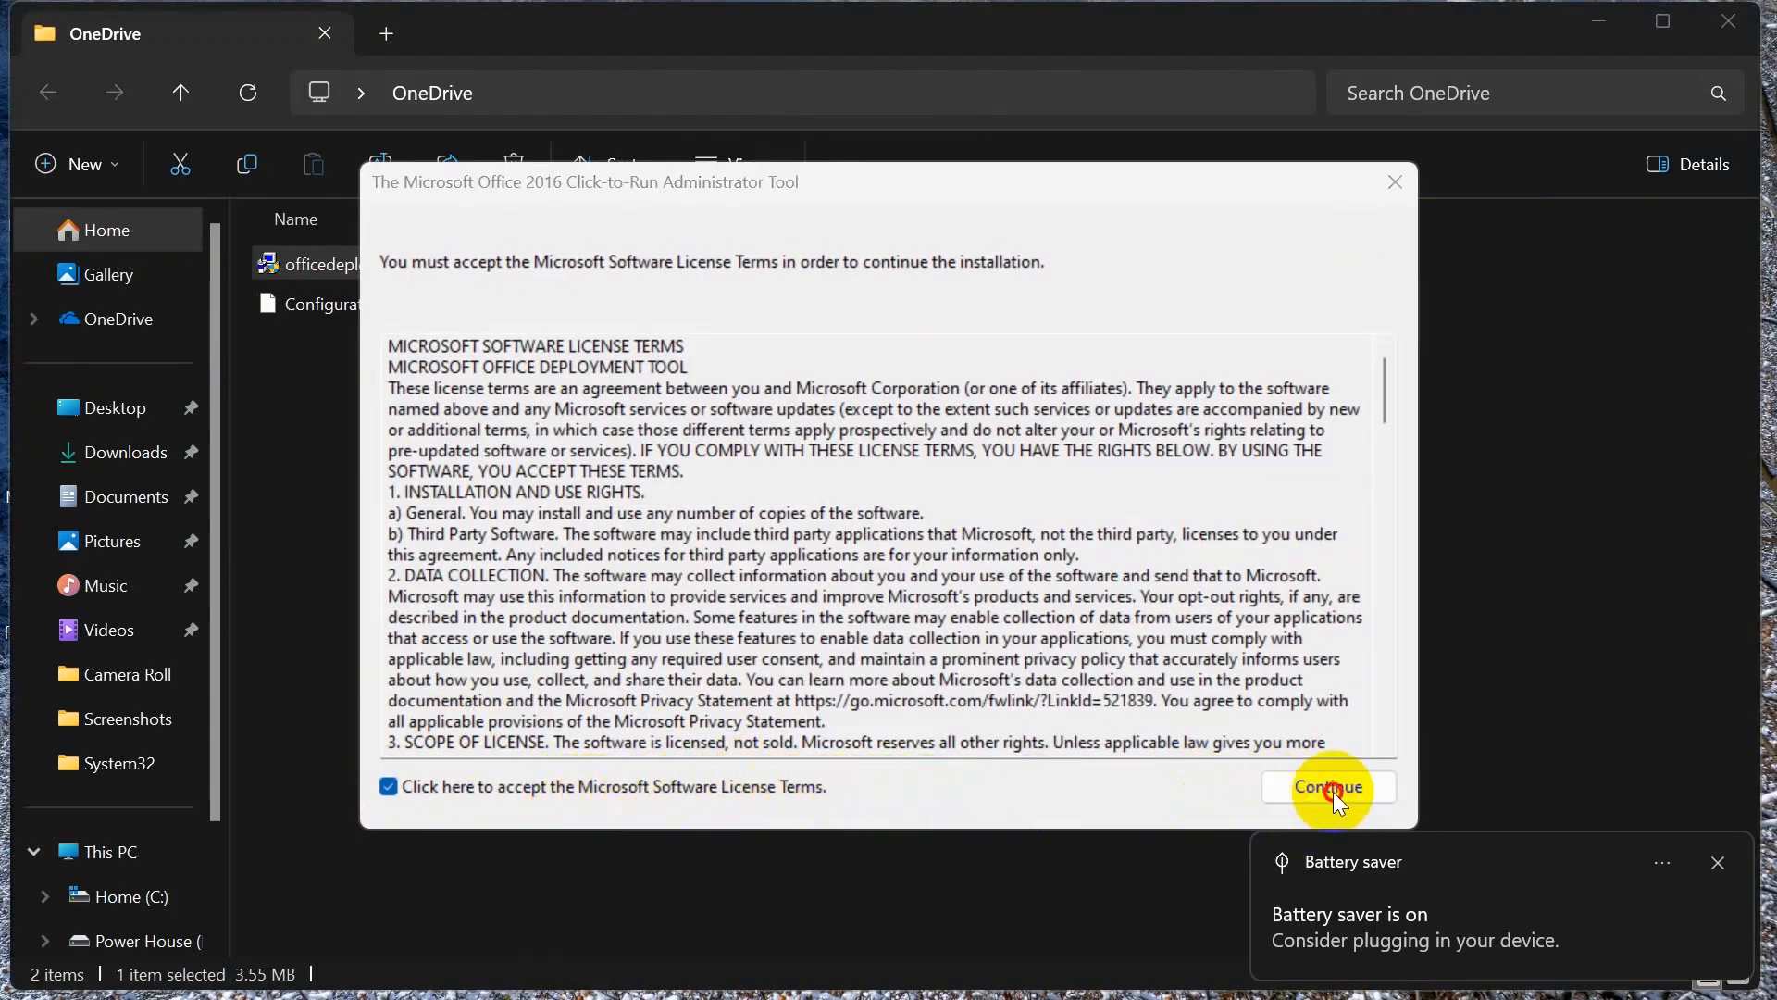
left_click(1300, 776)
left_click(1716, 868)
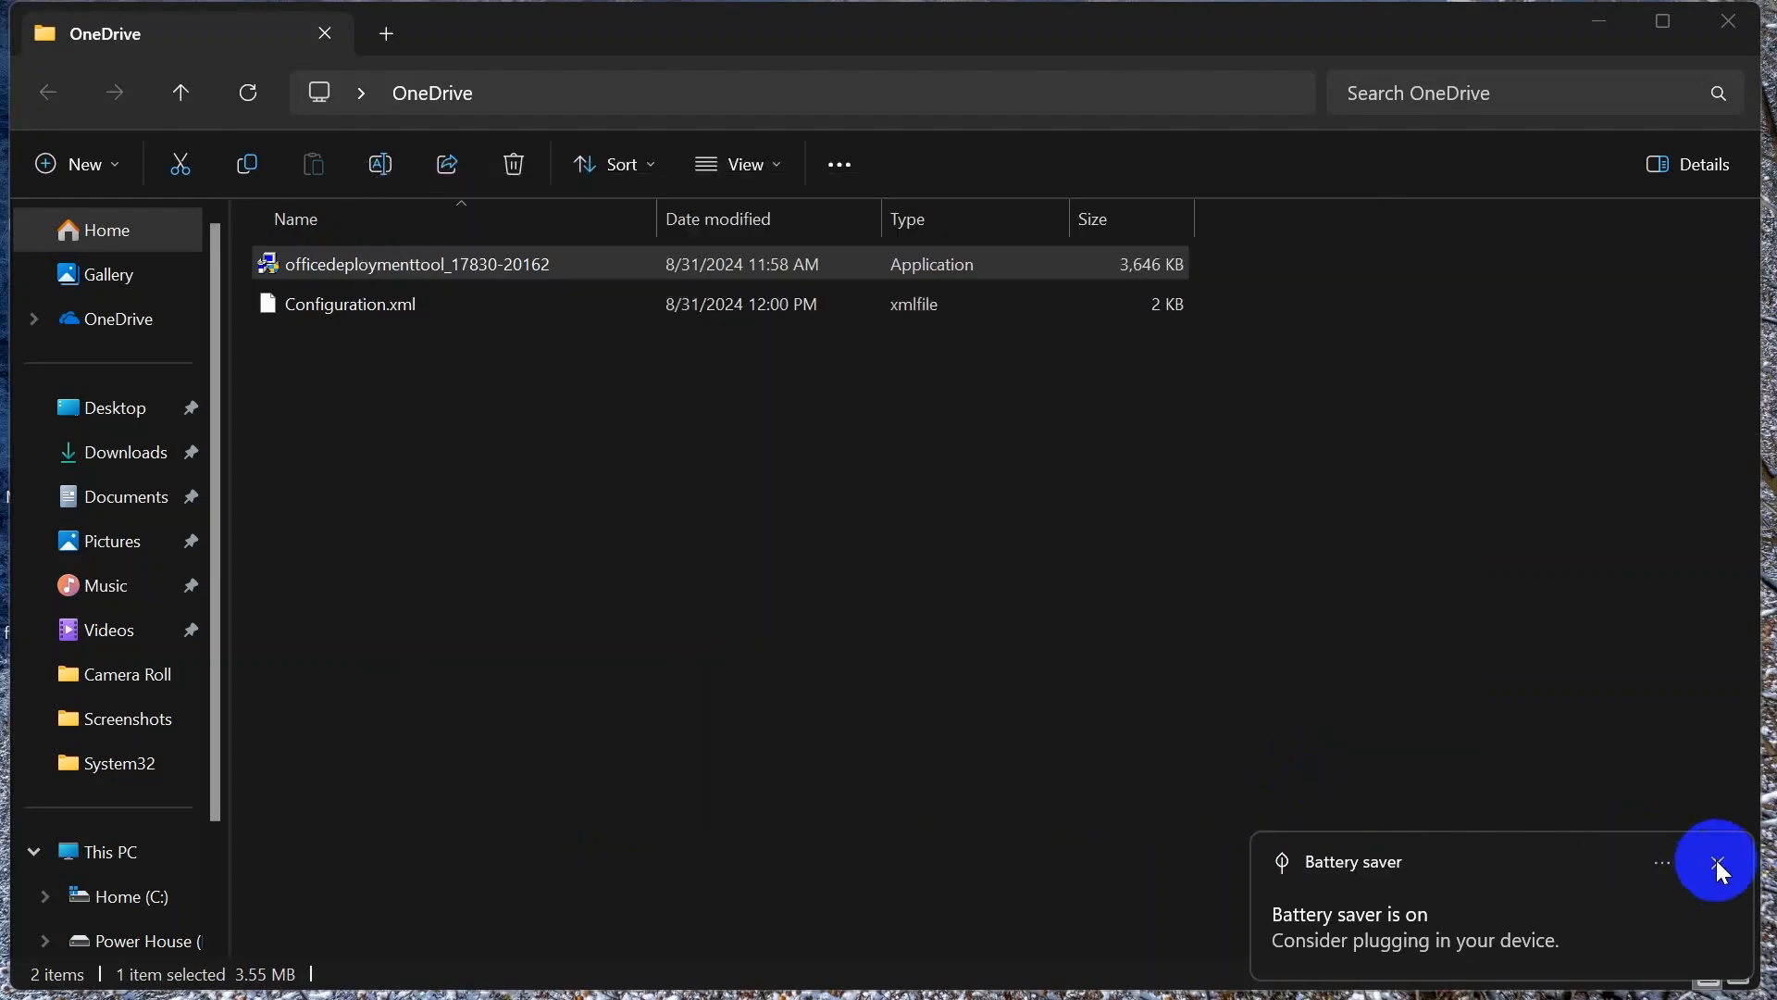
left_click(783, 662)
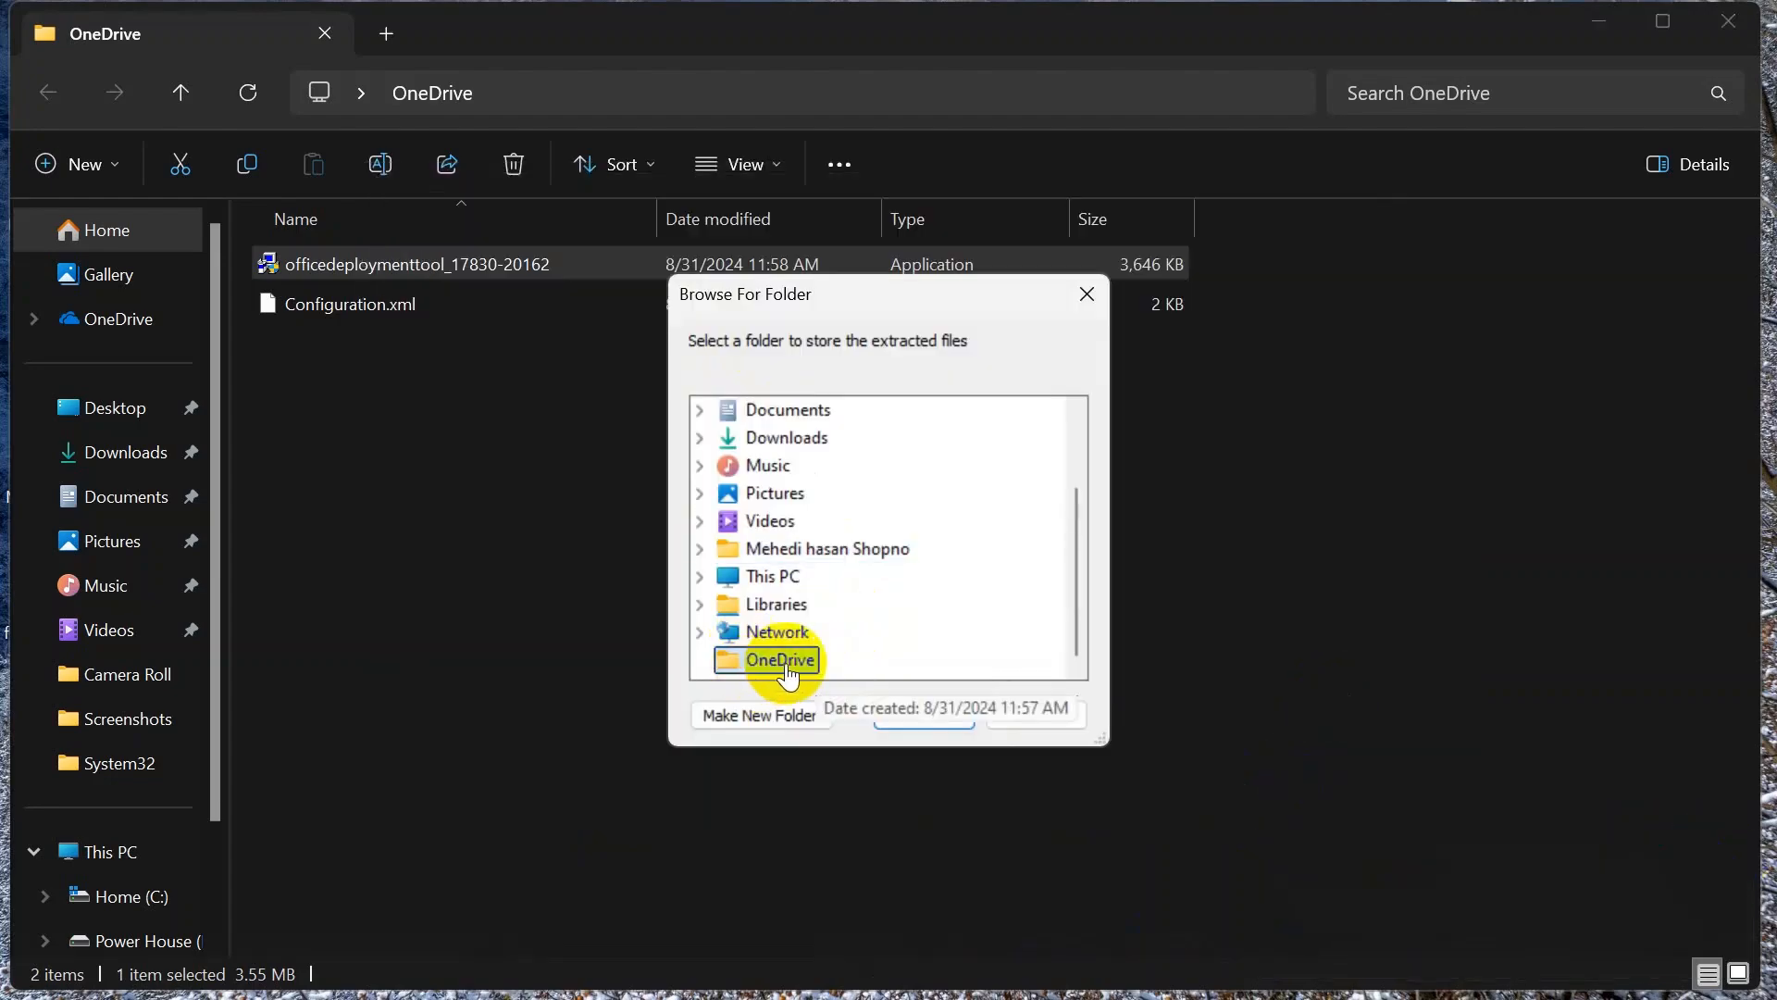
left_click(924, 715)
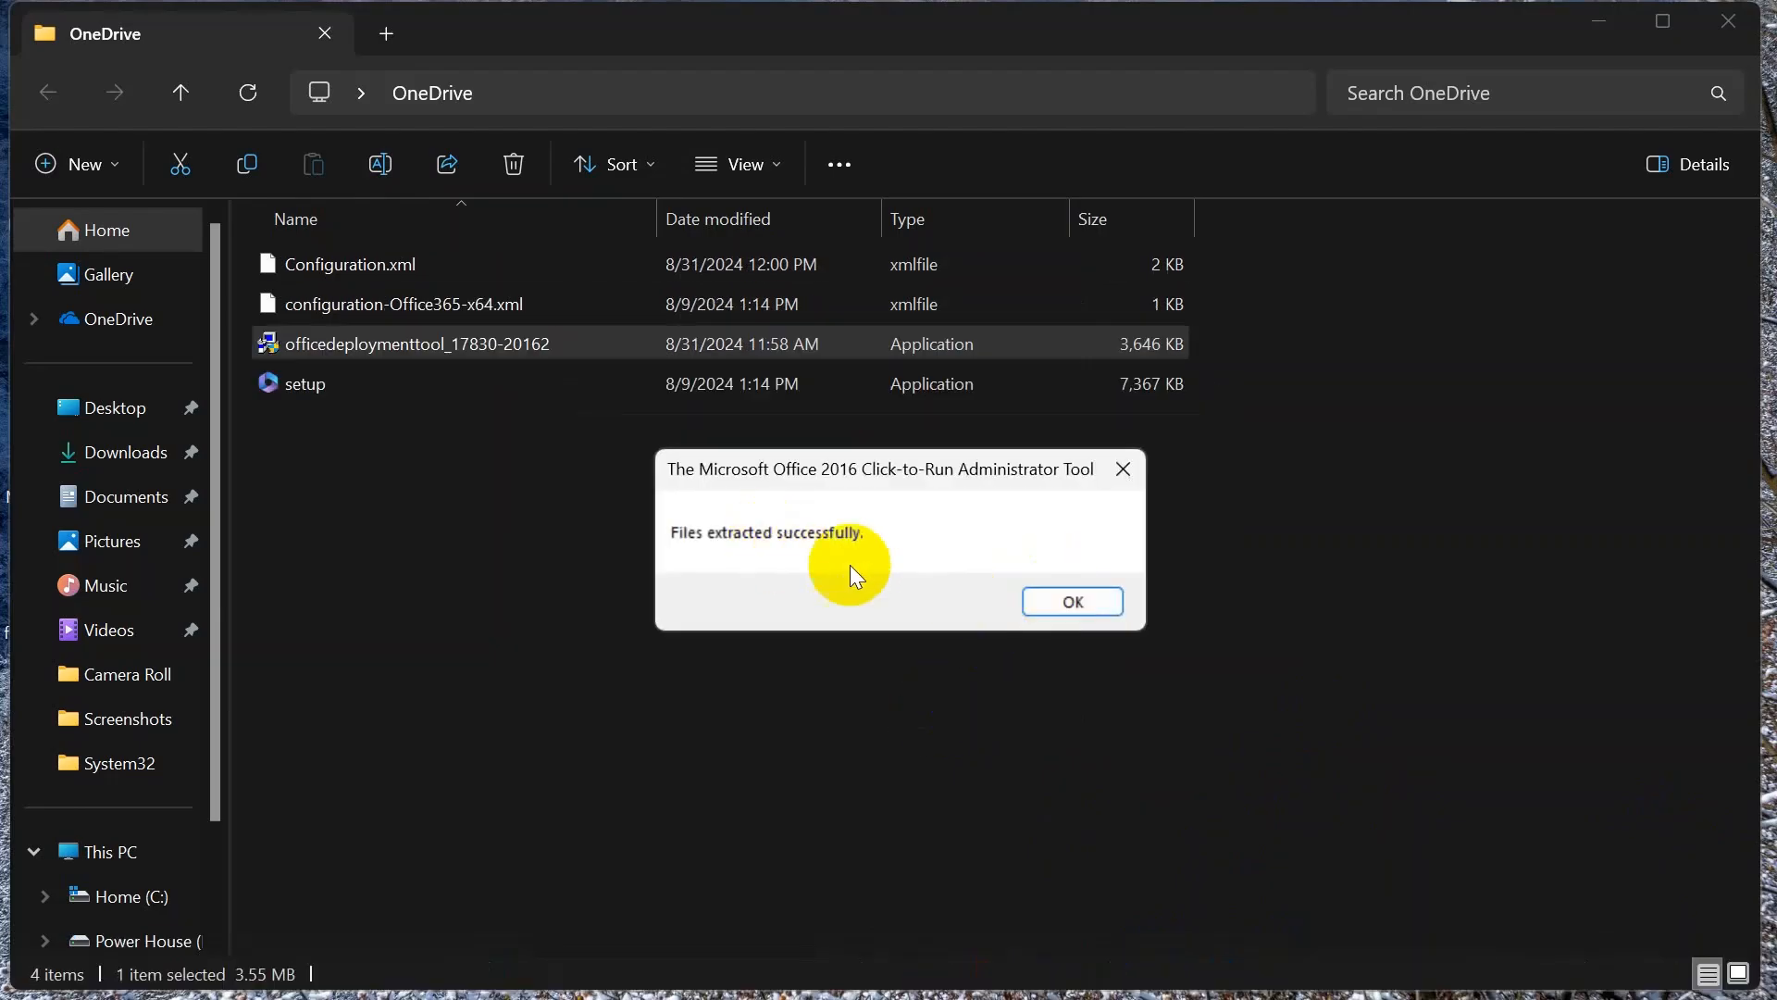
left_click(1060, 601)
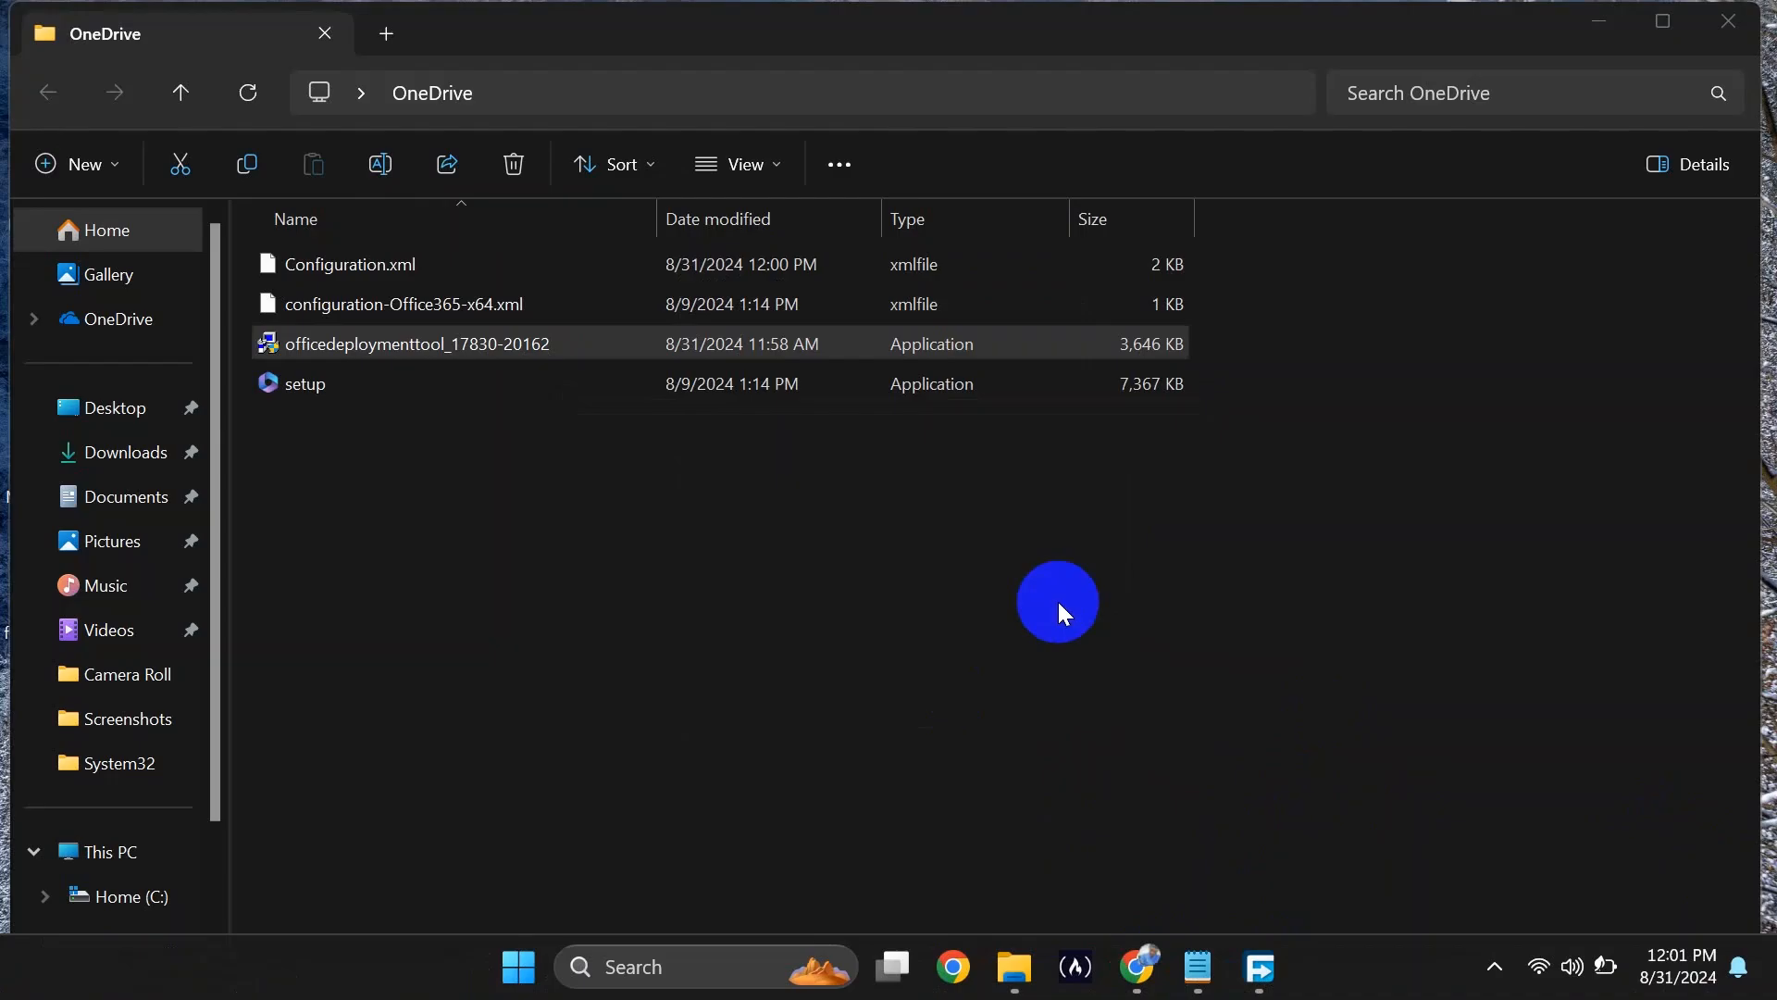
Open a command prompt in the desktop OneDrive folder and move its window so the whole prompt is in view
left_click(851, 79)
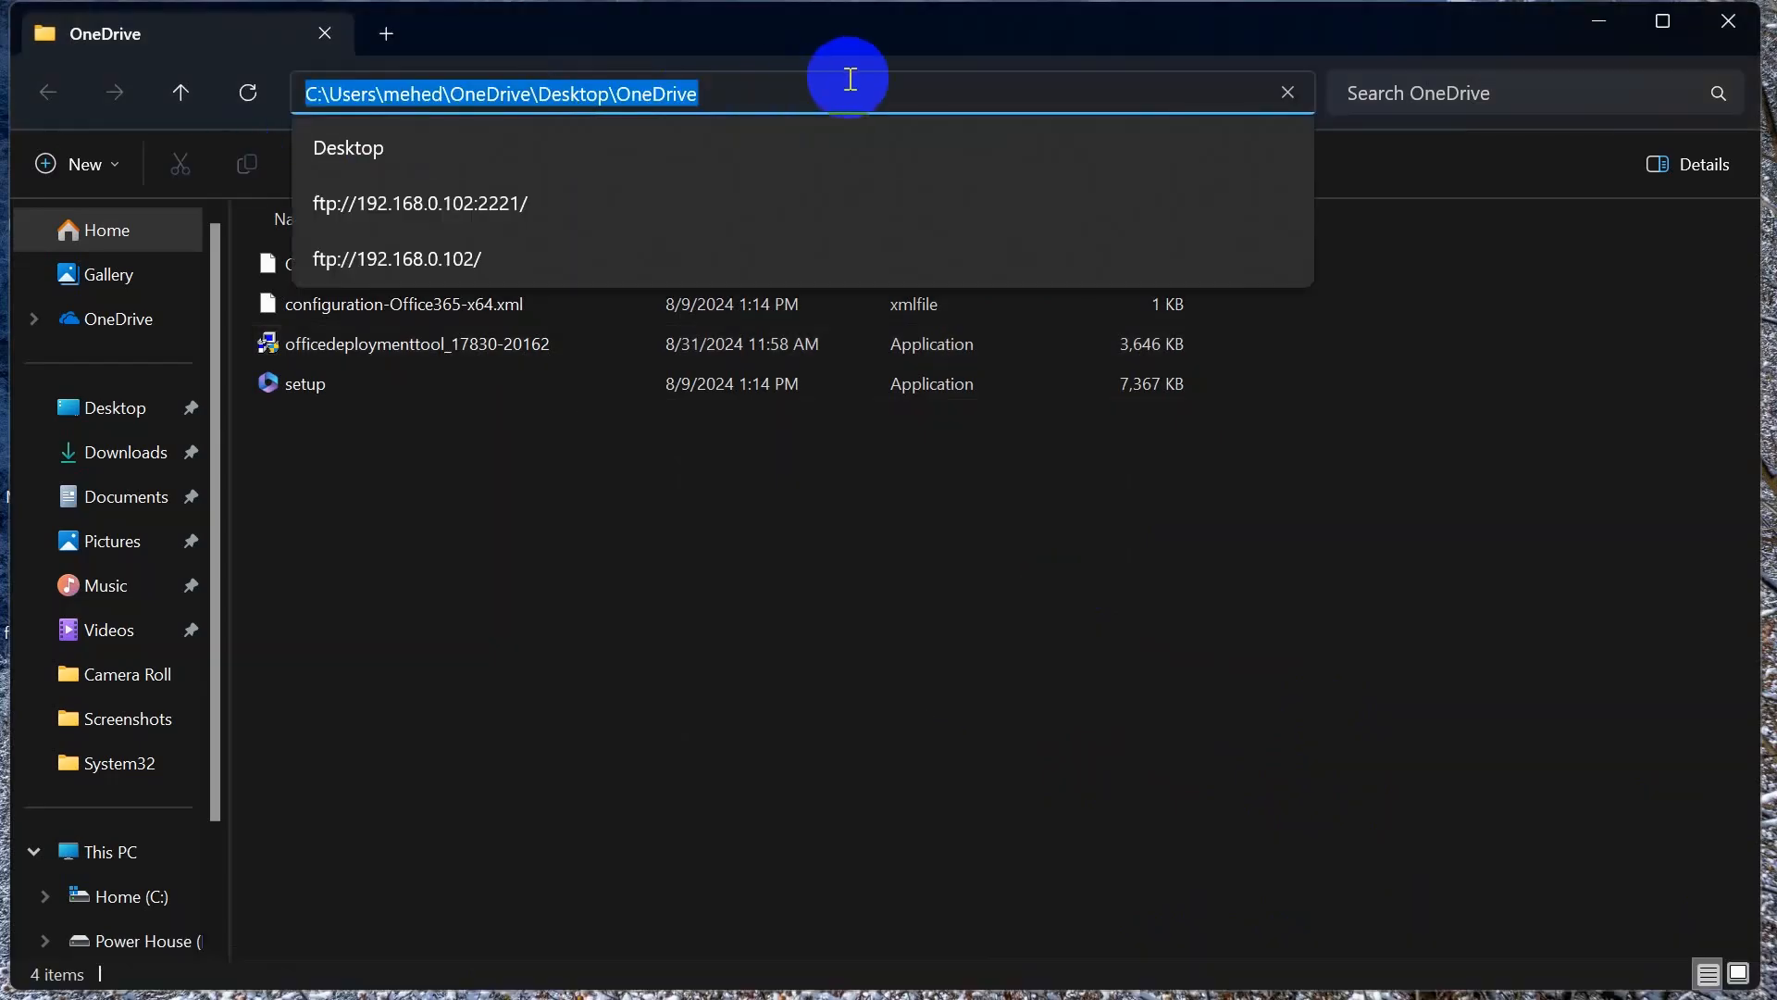
type("cmd")
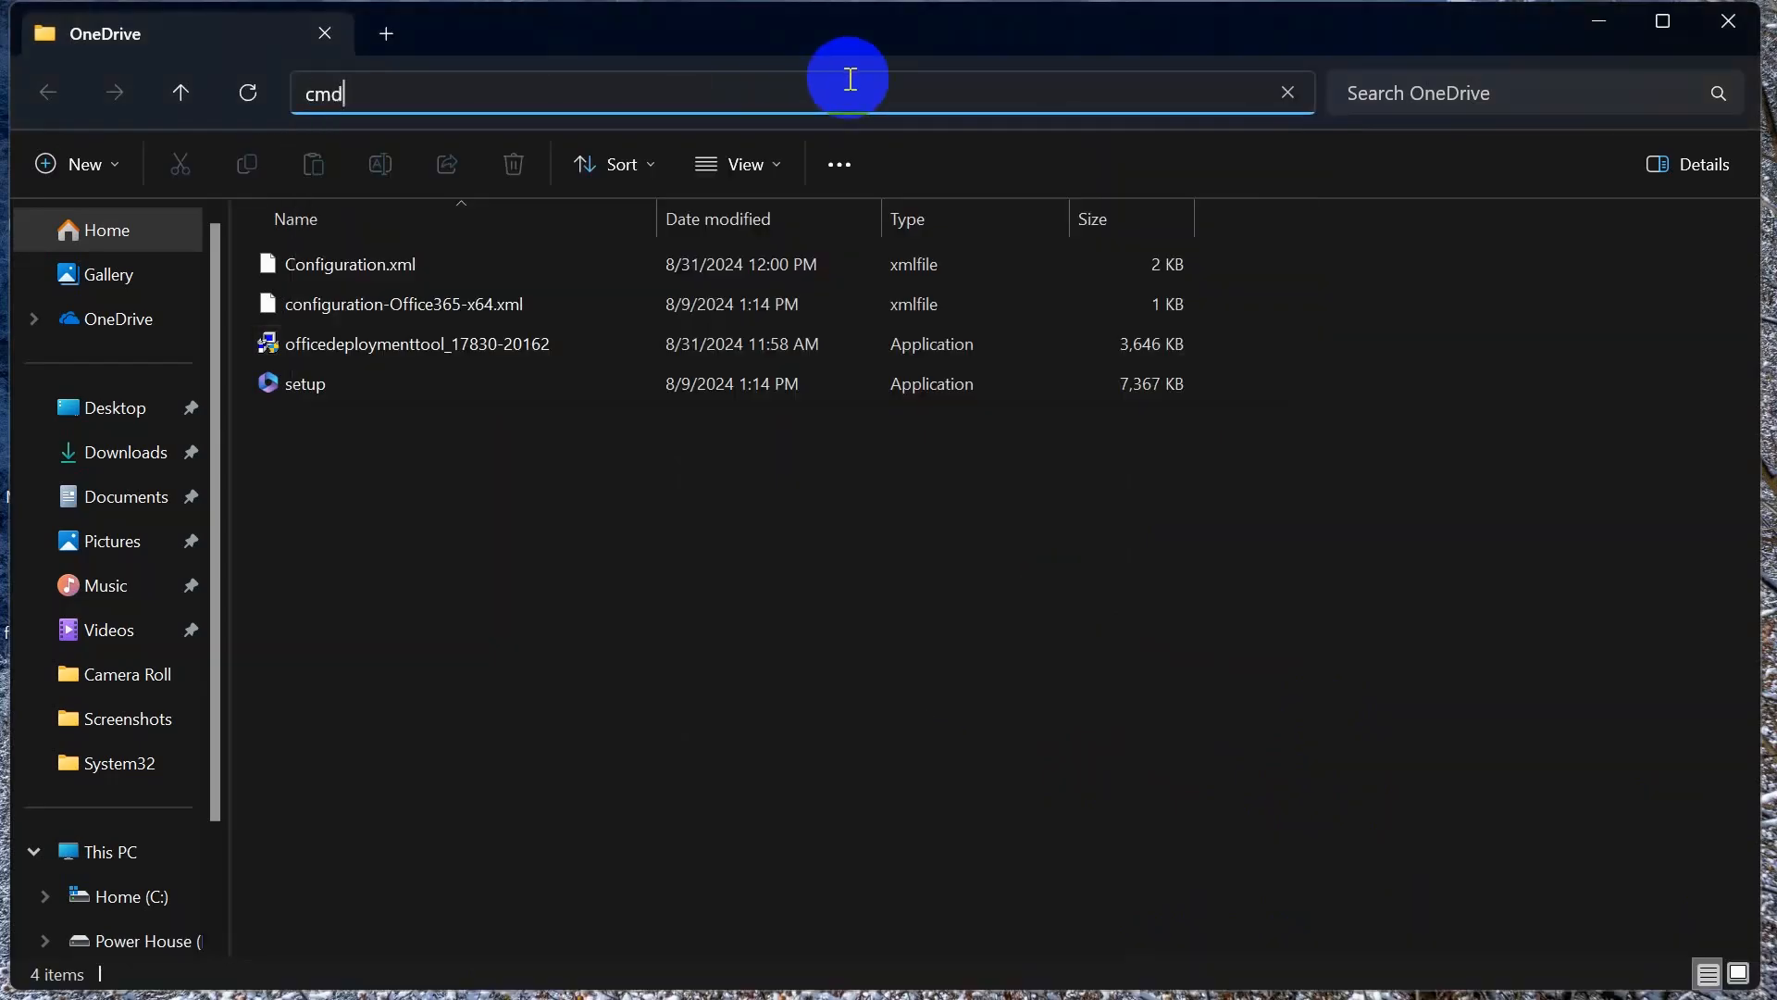
key("Return")
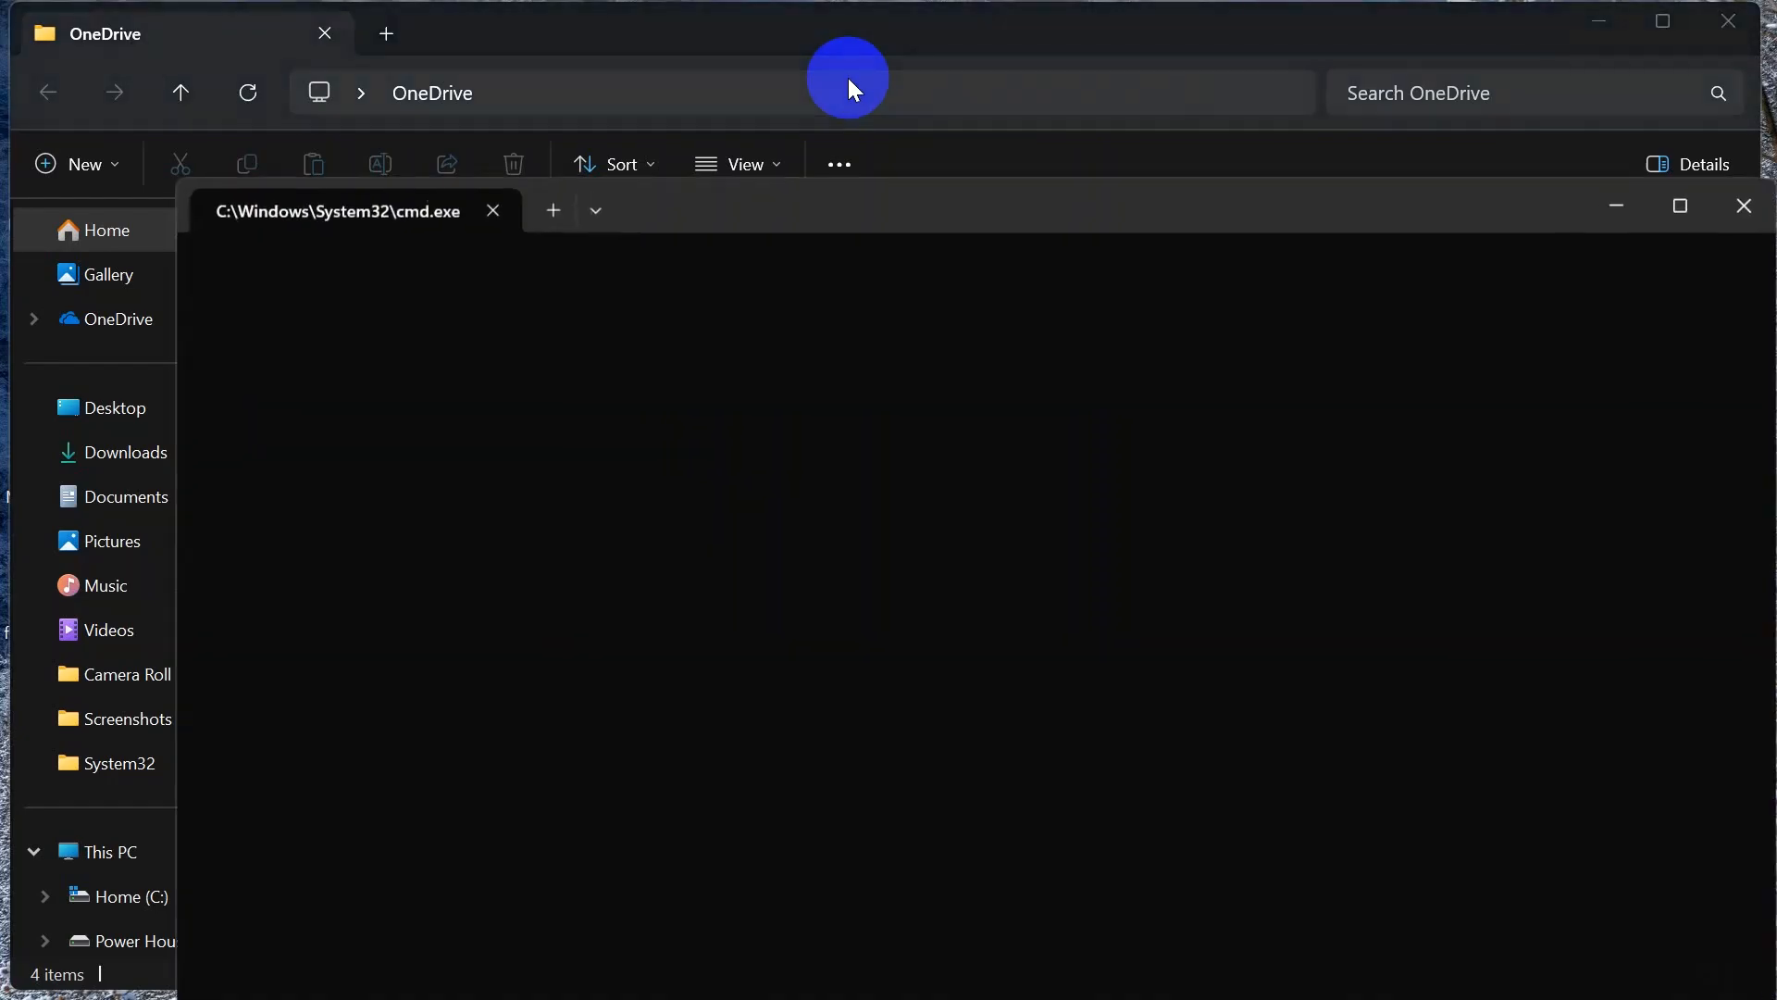
left_click_drag(990, 198, 935, 106)
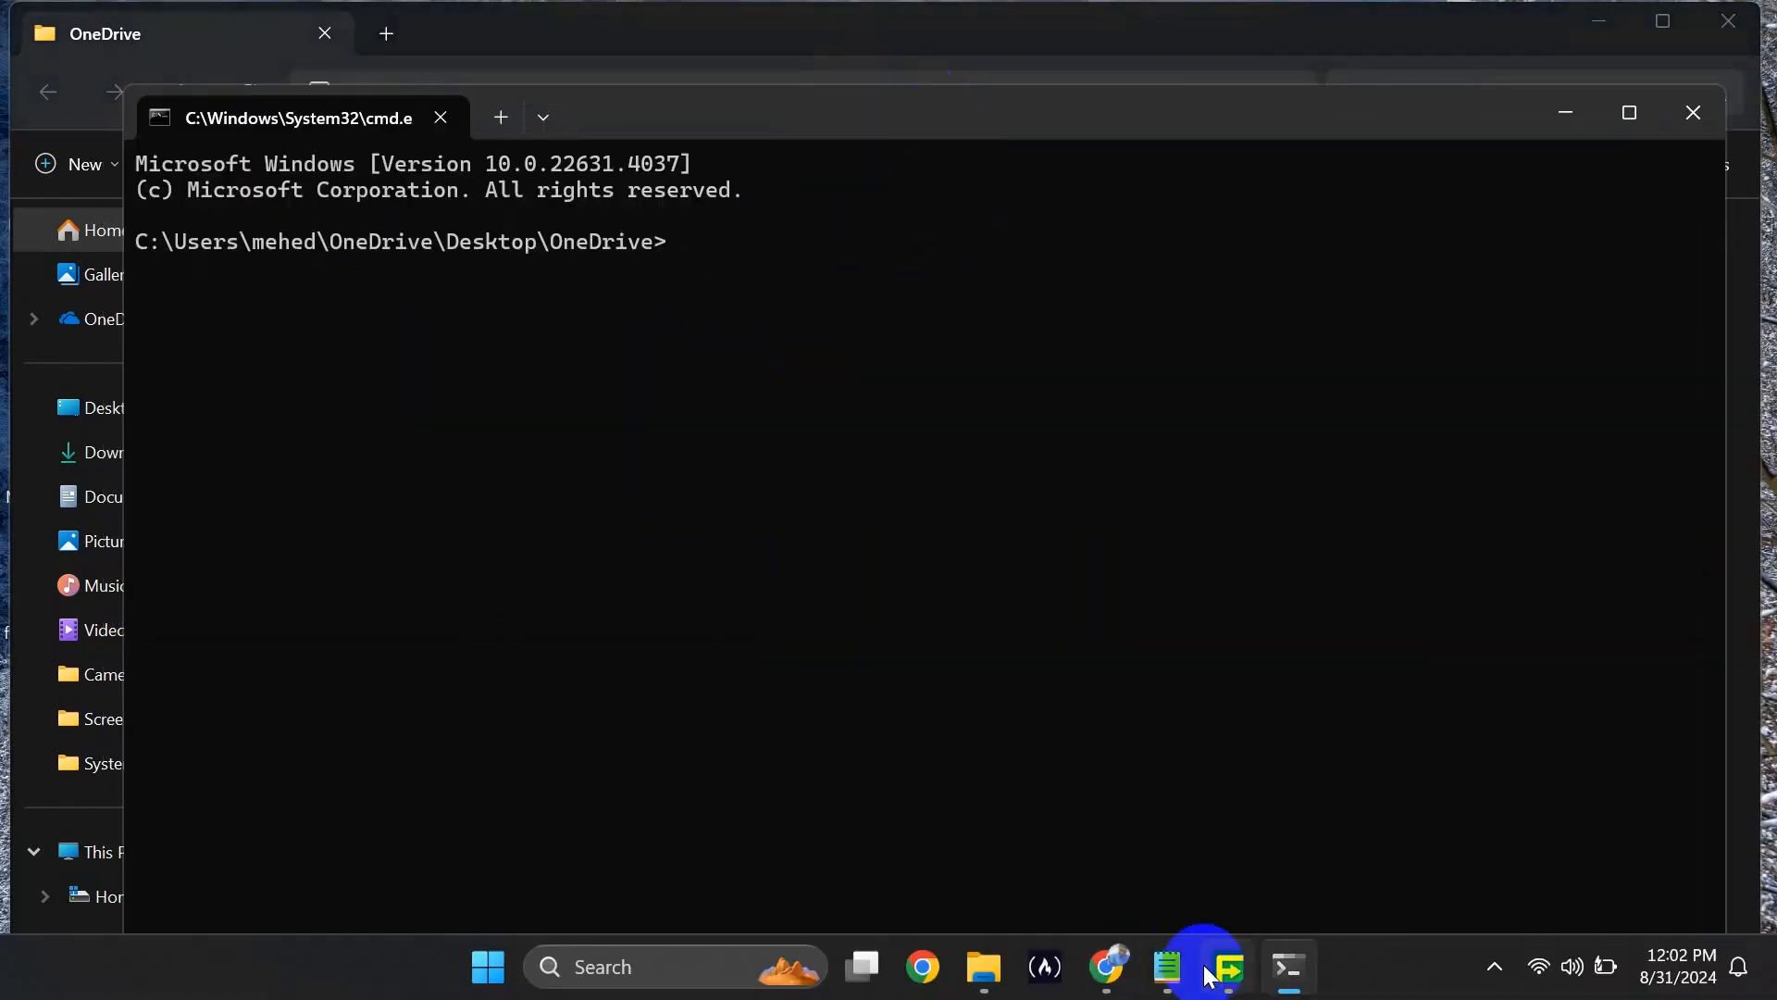
Run the command noted in Notepad, setup.exe /configure configuration.xml, at the OneDrive folder prompt
left_click(1165, 966)
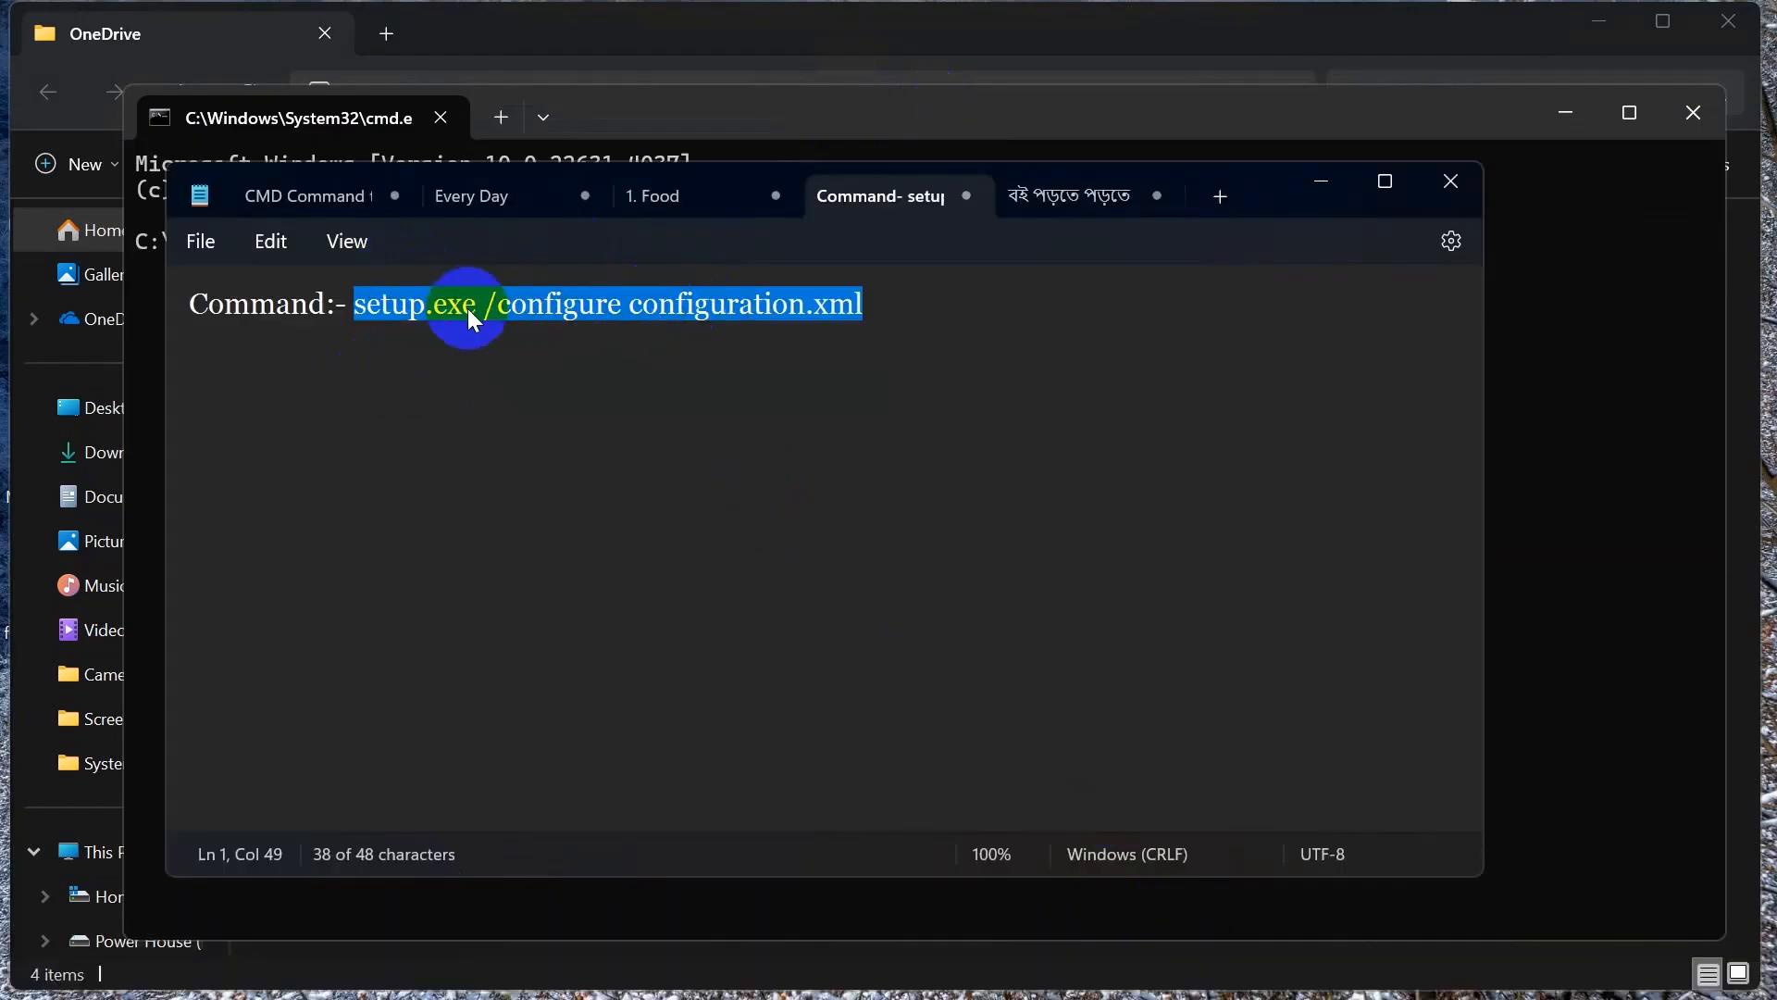
left_click(1321, 182)
type("setup.exe /configure configuration.xml")
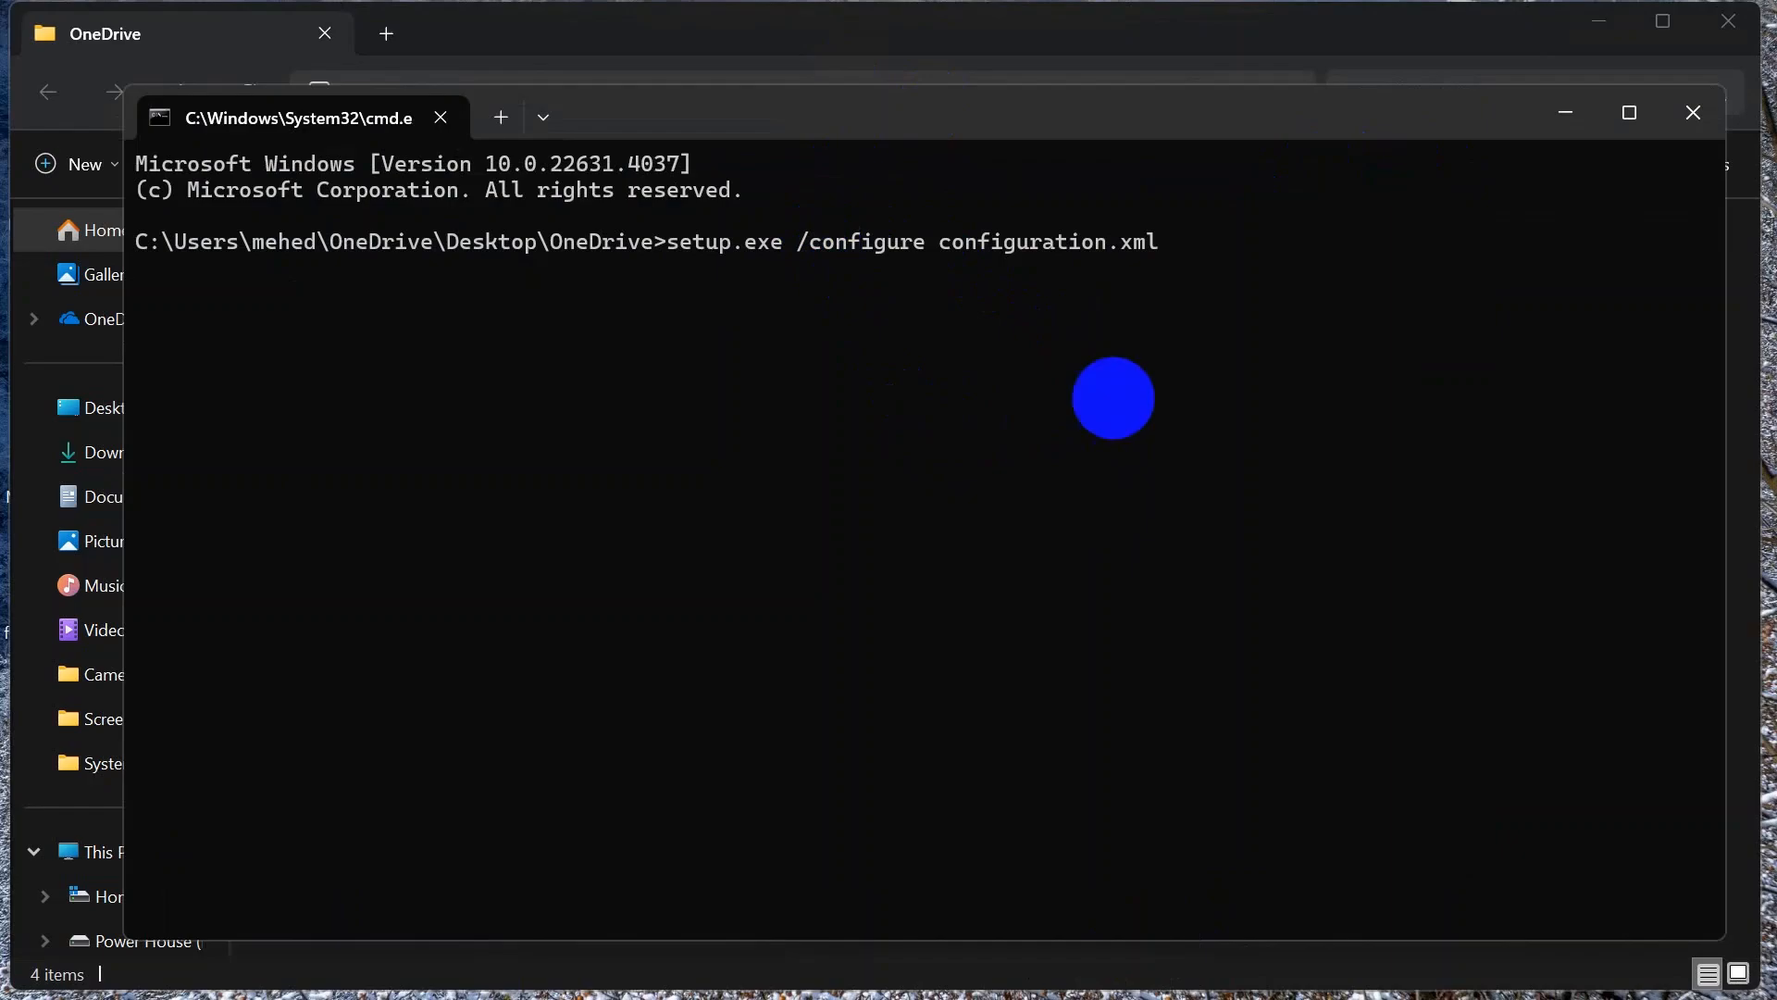
key("Return")
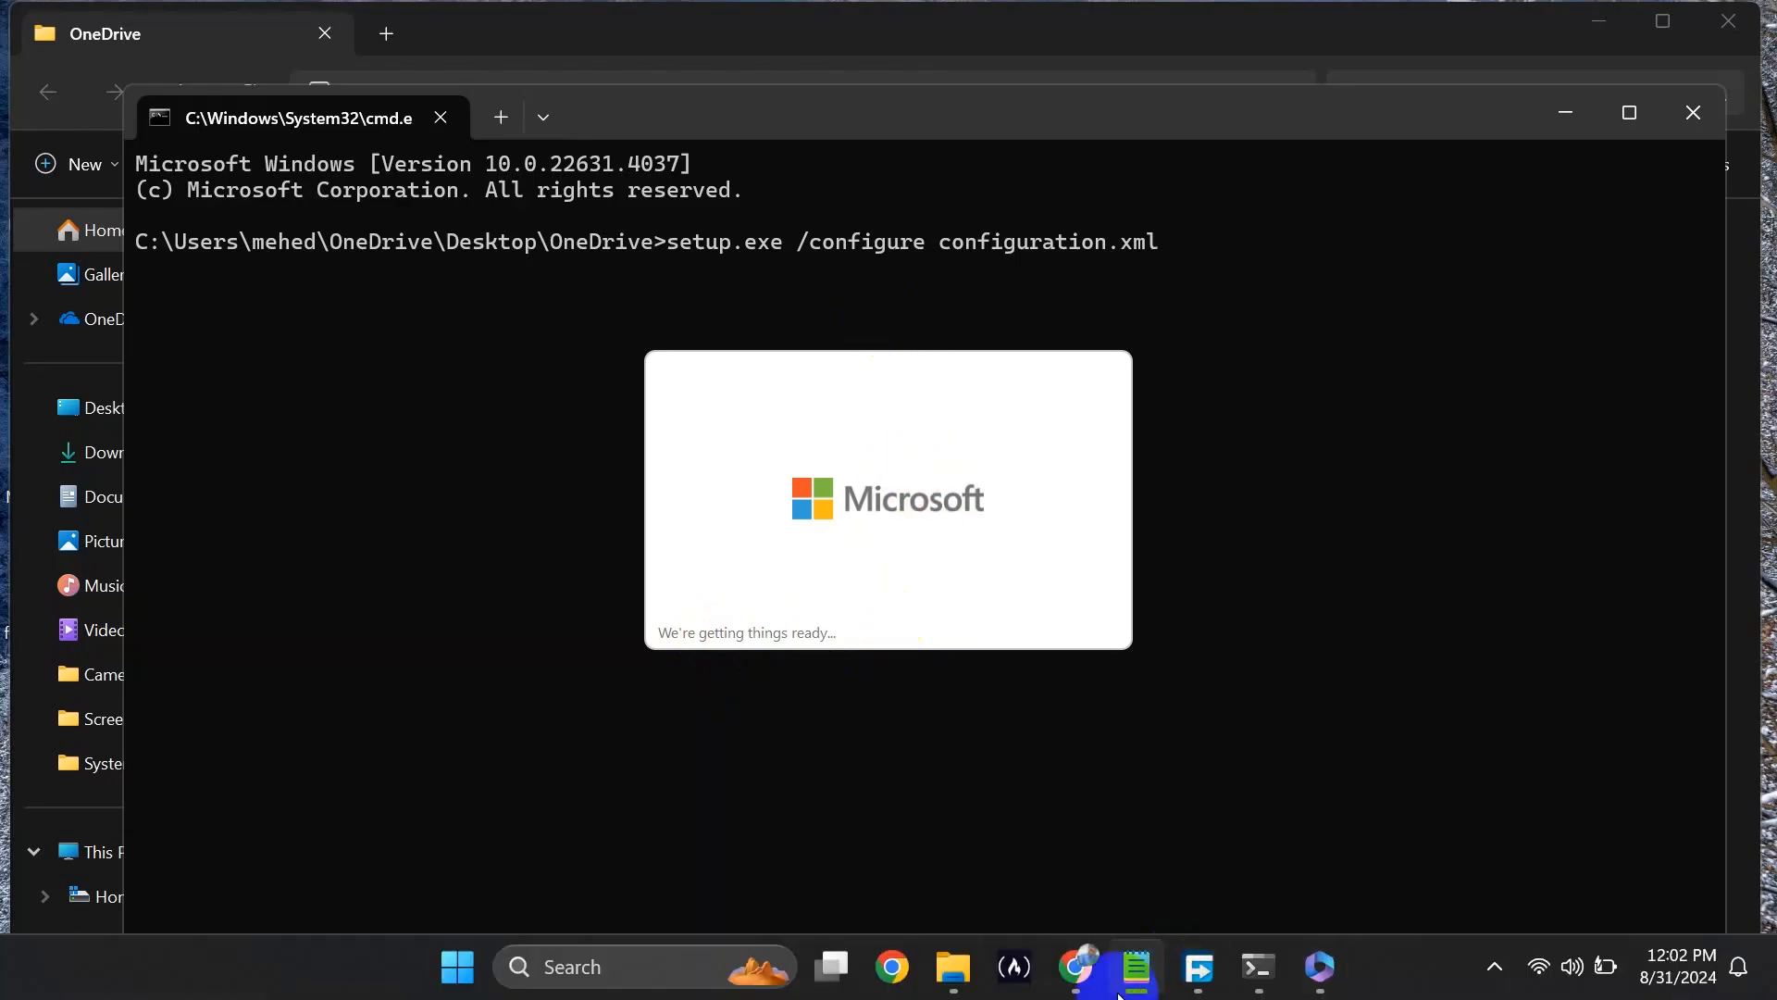
Bring up the Office installer window and dismiss the Microsoft Office Click-to-Run notification once the installation ends
left_click(1136, 967)
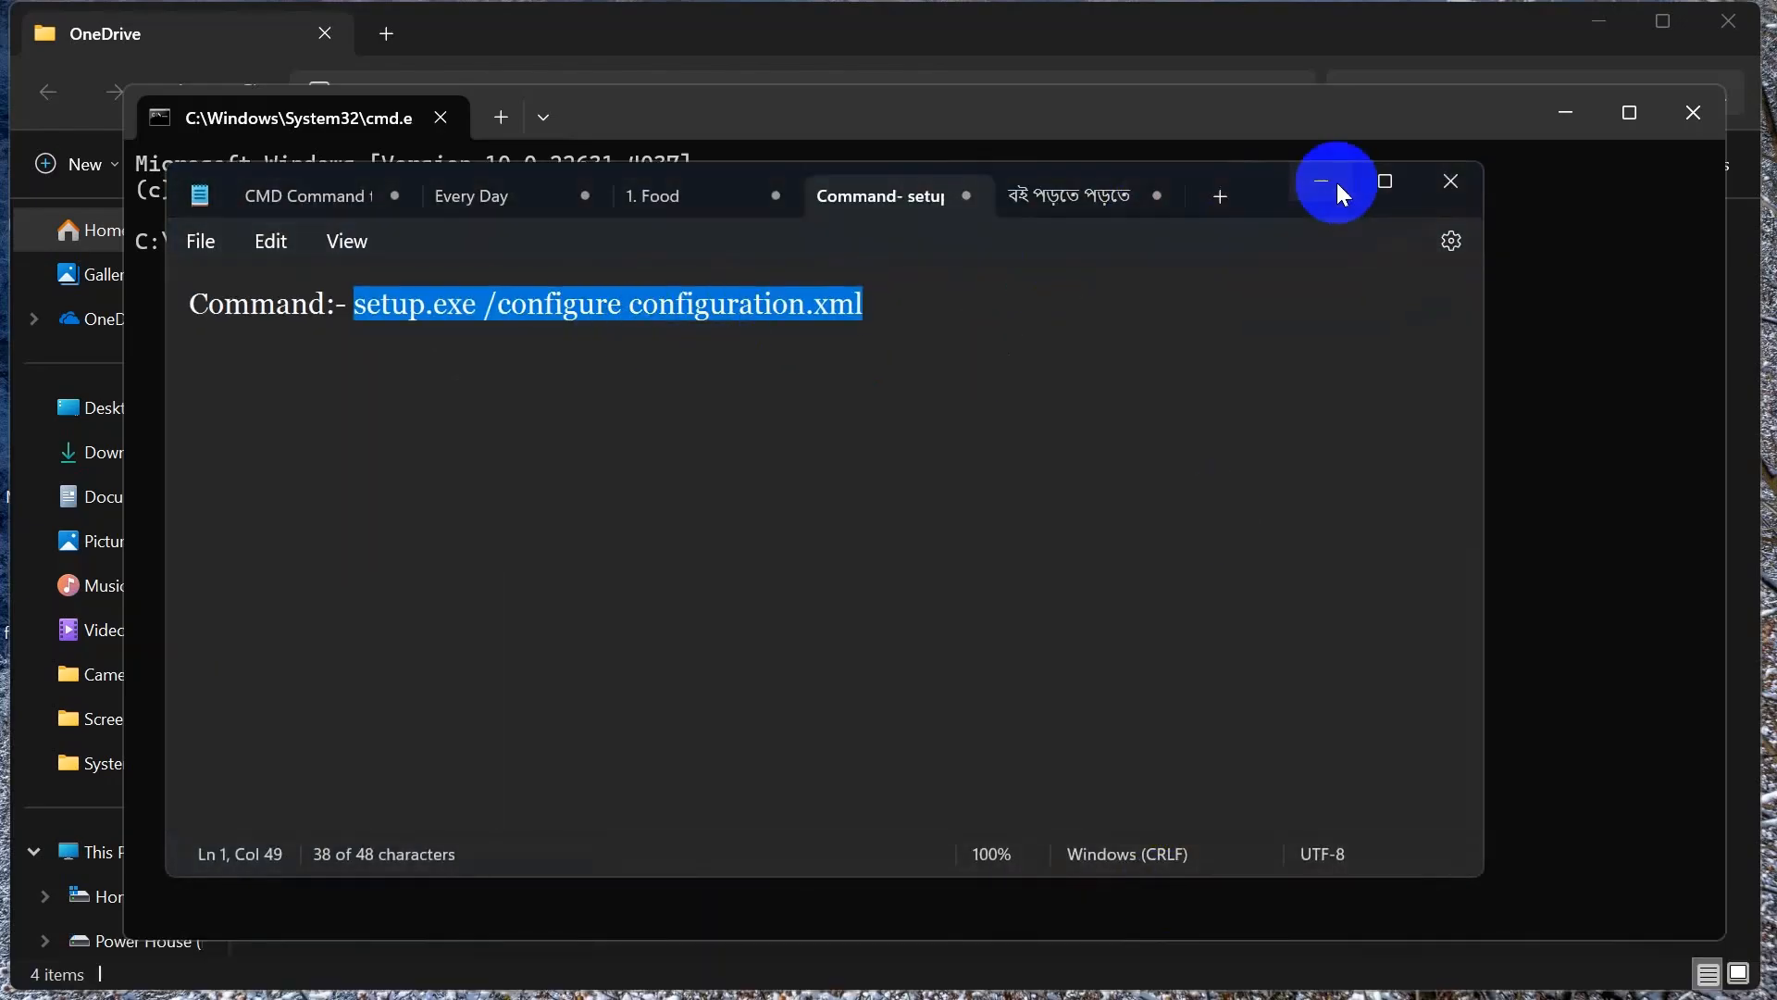
left_click(1337, 182)
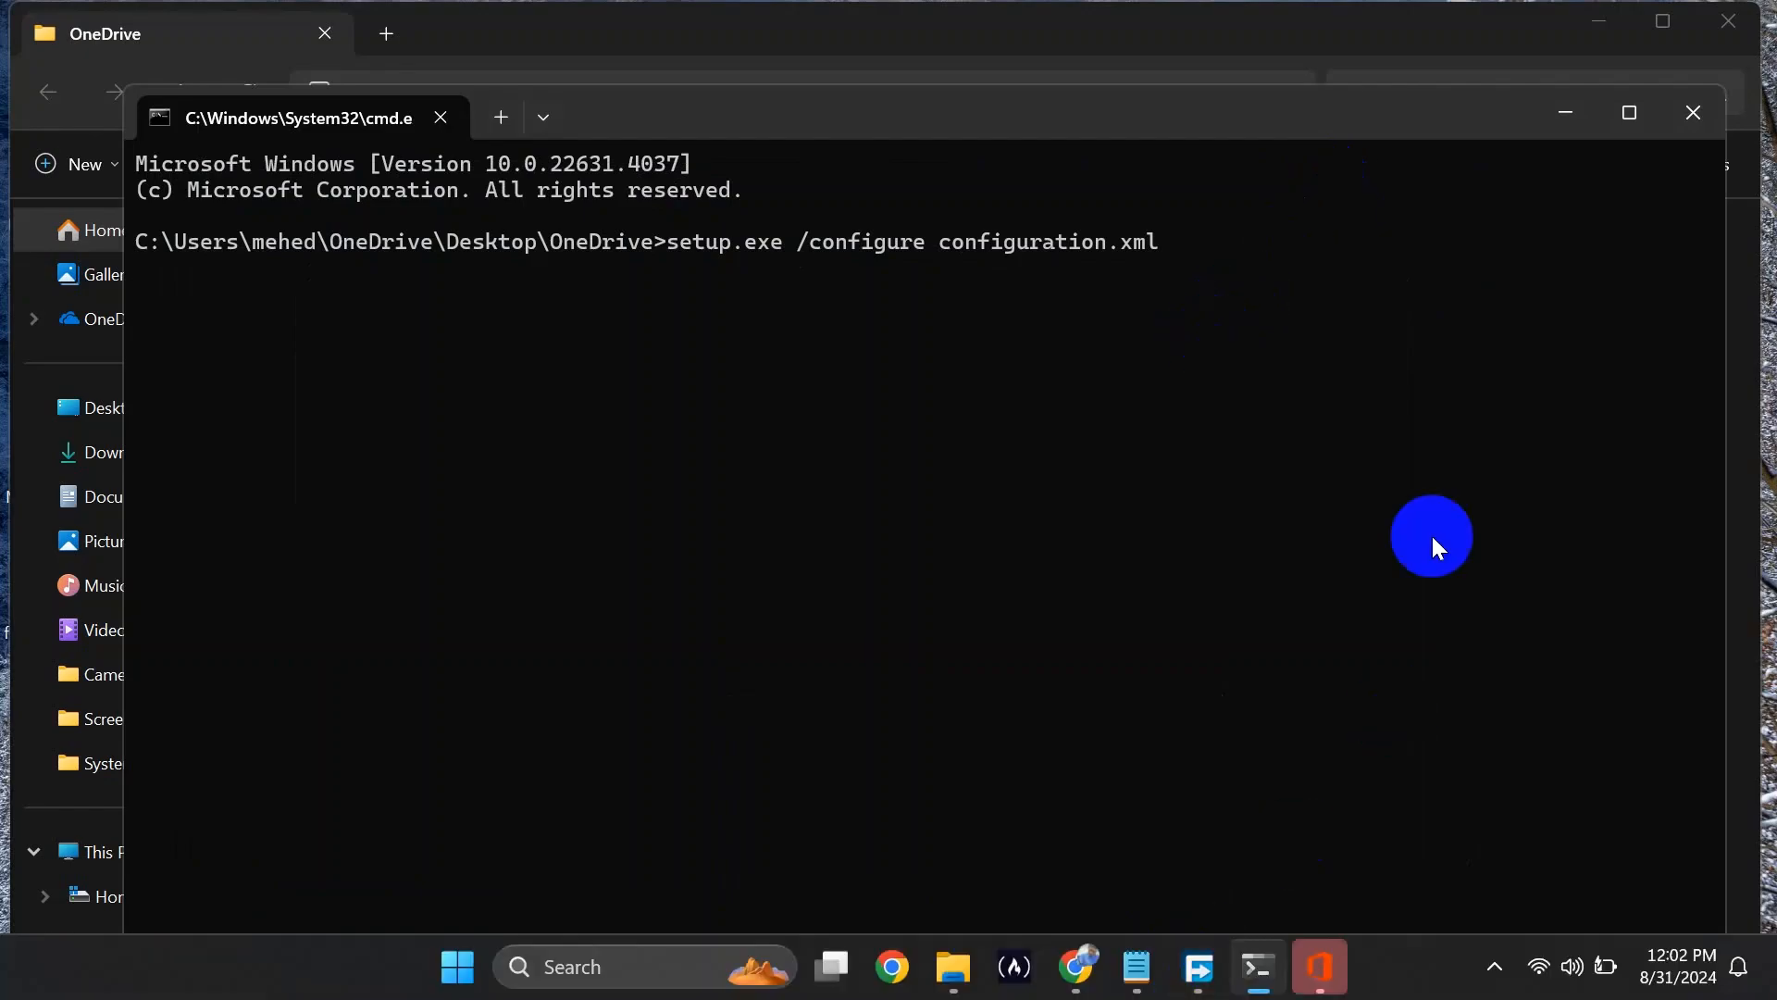
left_click(1318, 963)
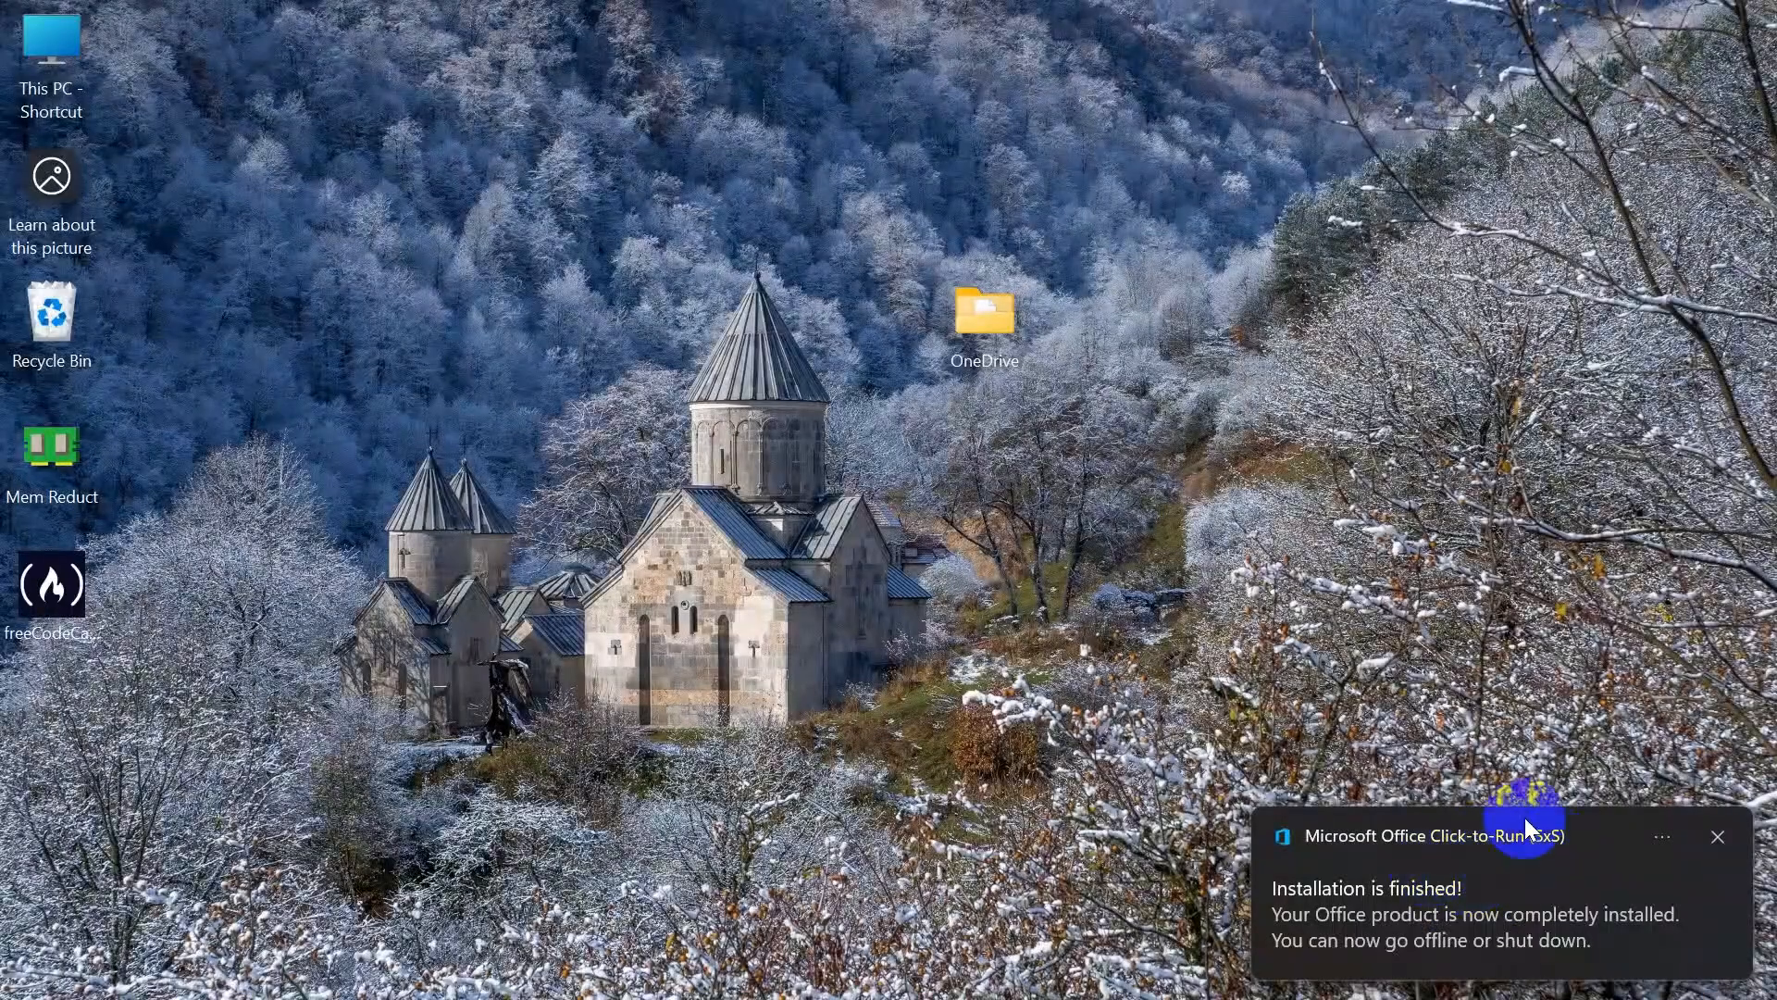
left_click(1551, 860)
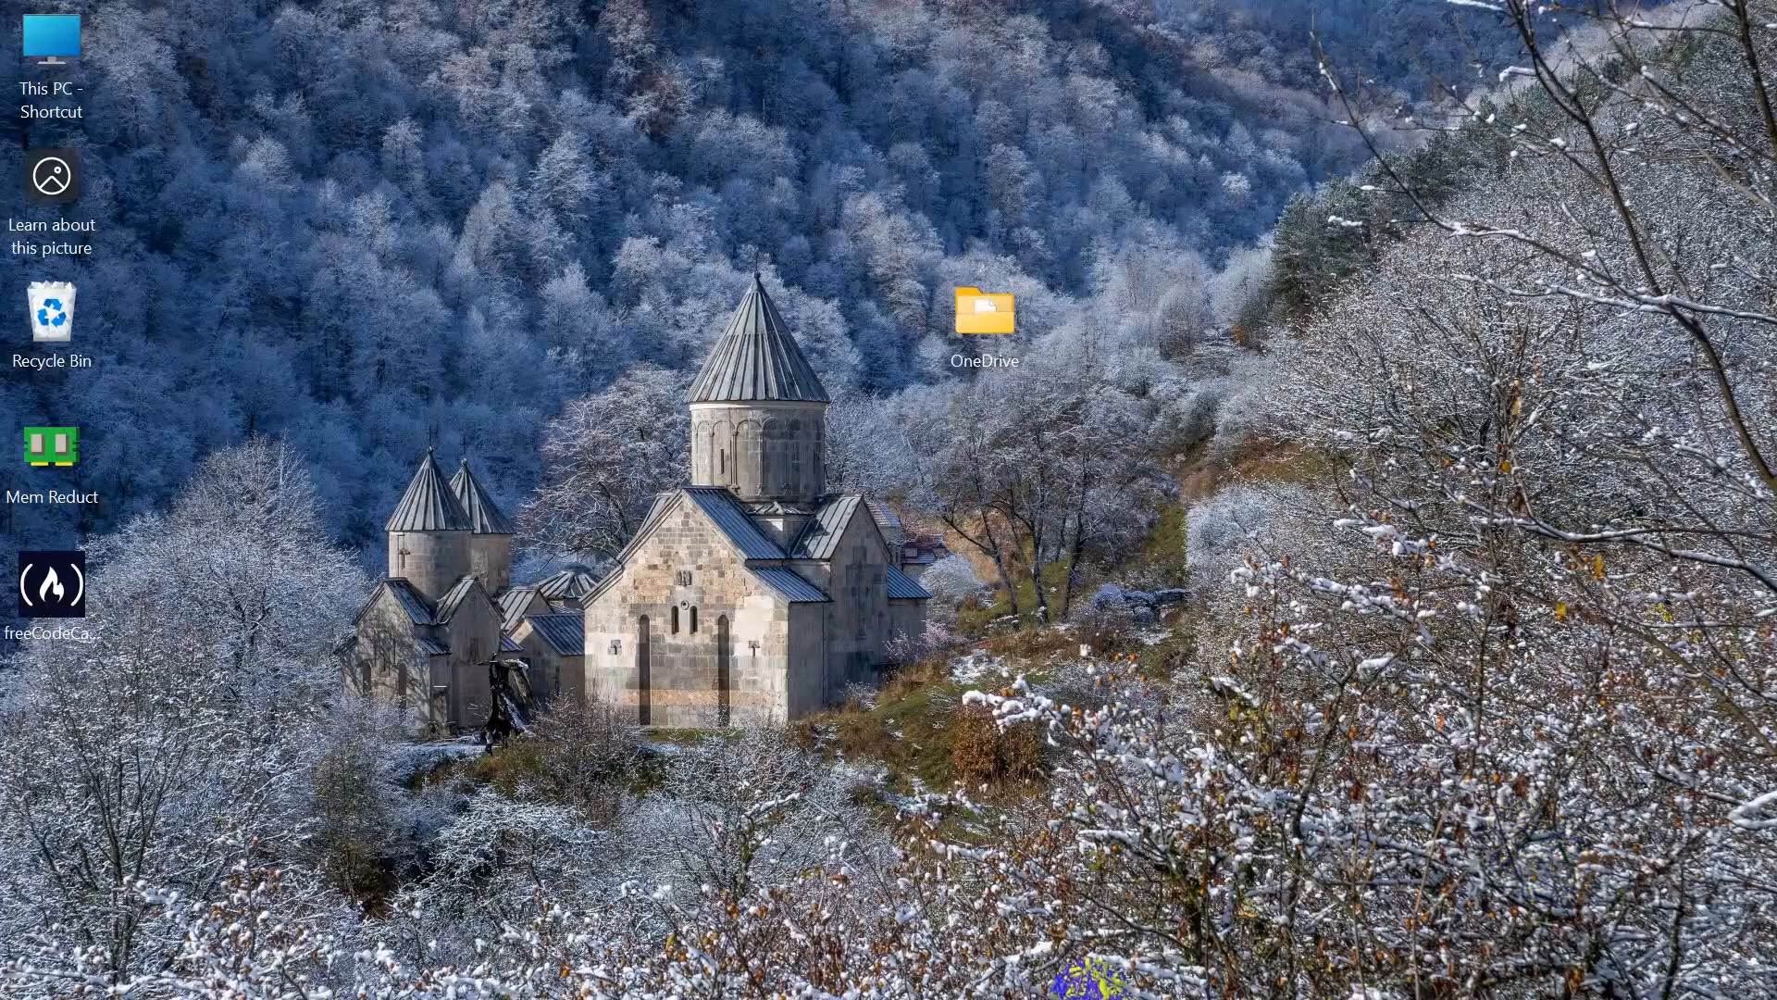
Search Windows for the OneDrive app to check that it is installed
mouse_move(1068, 997)
left_click(563, 964)
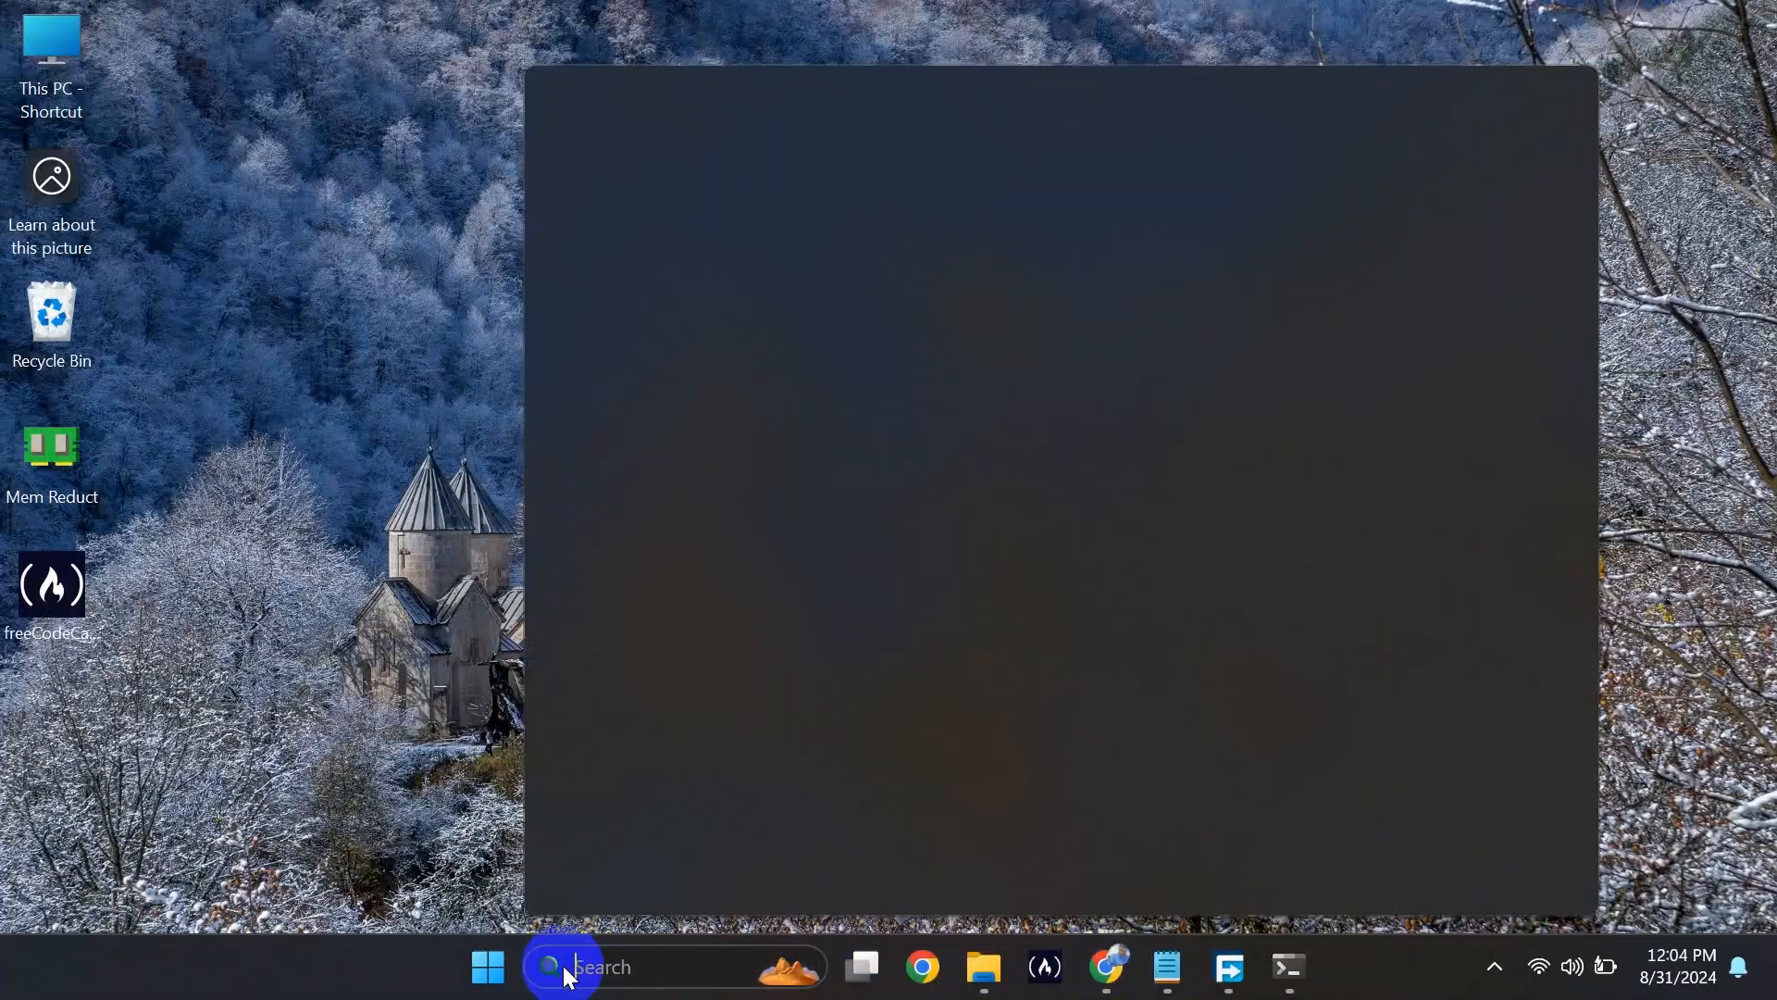
type("one")
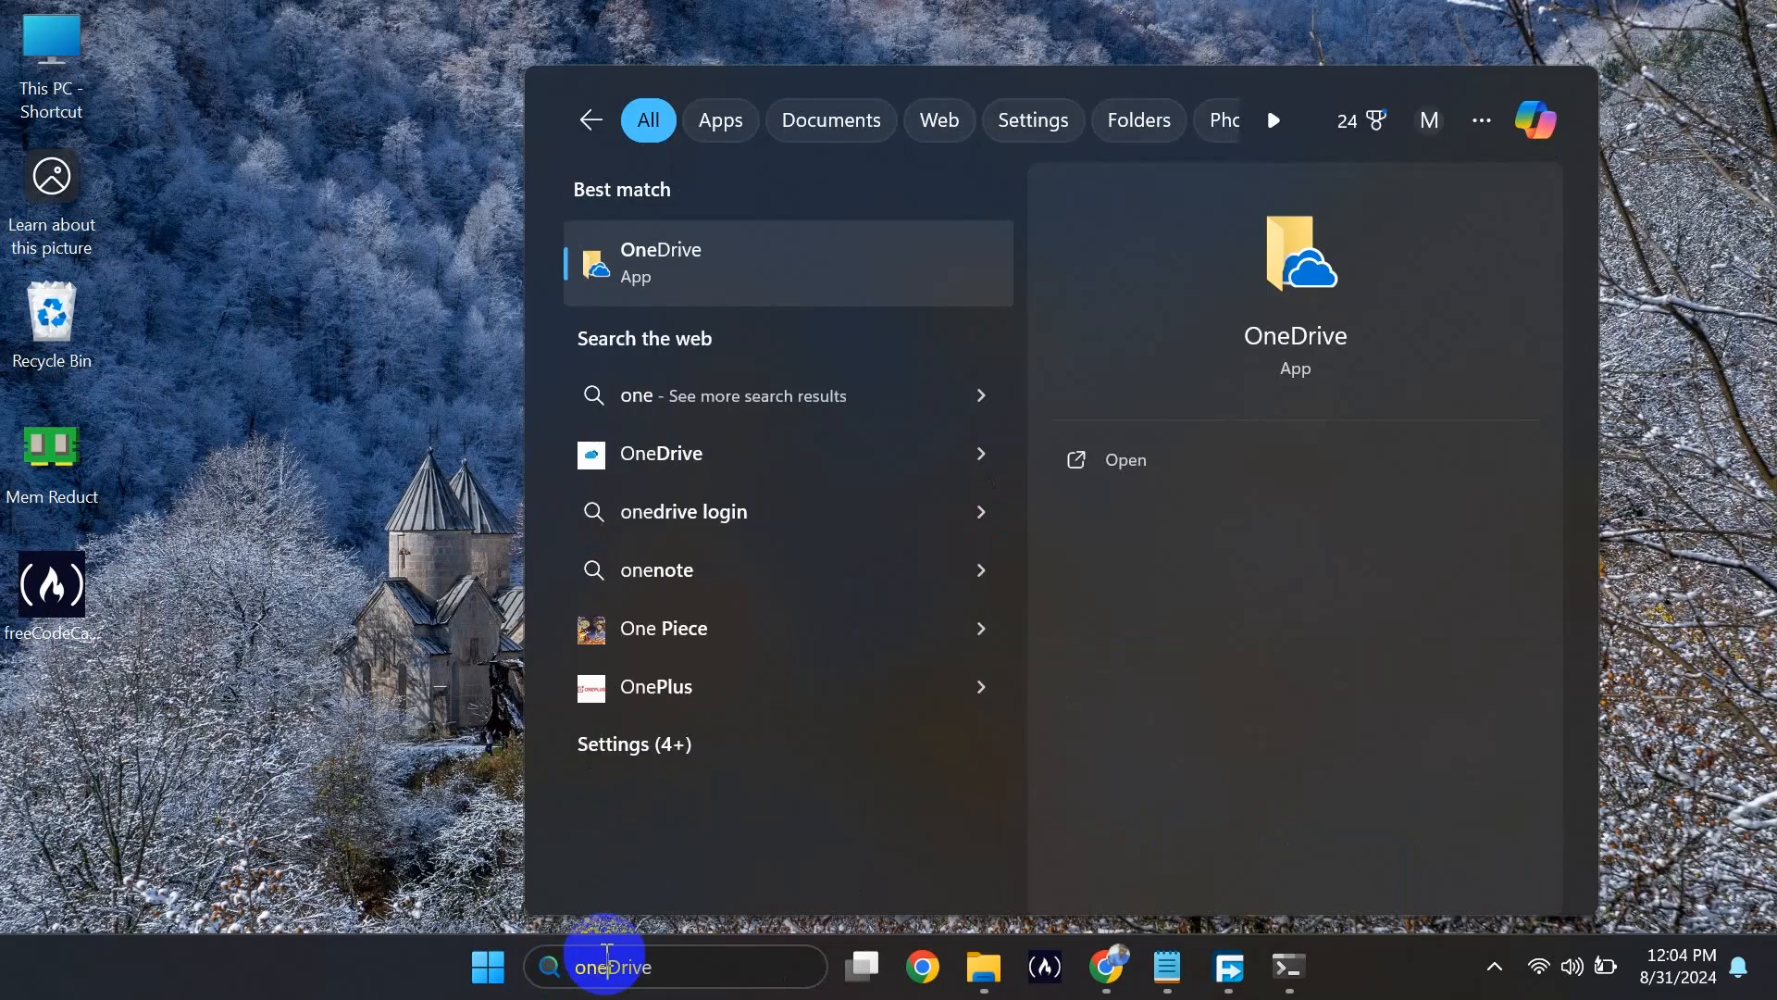
type("d")
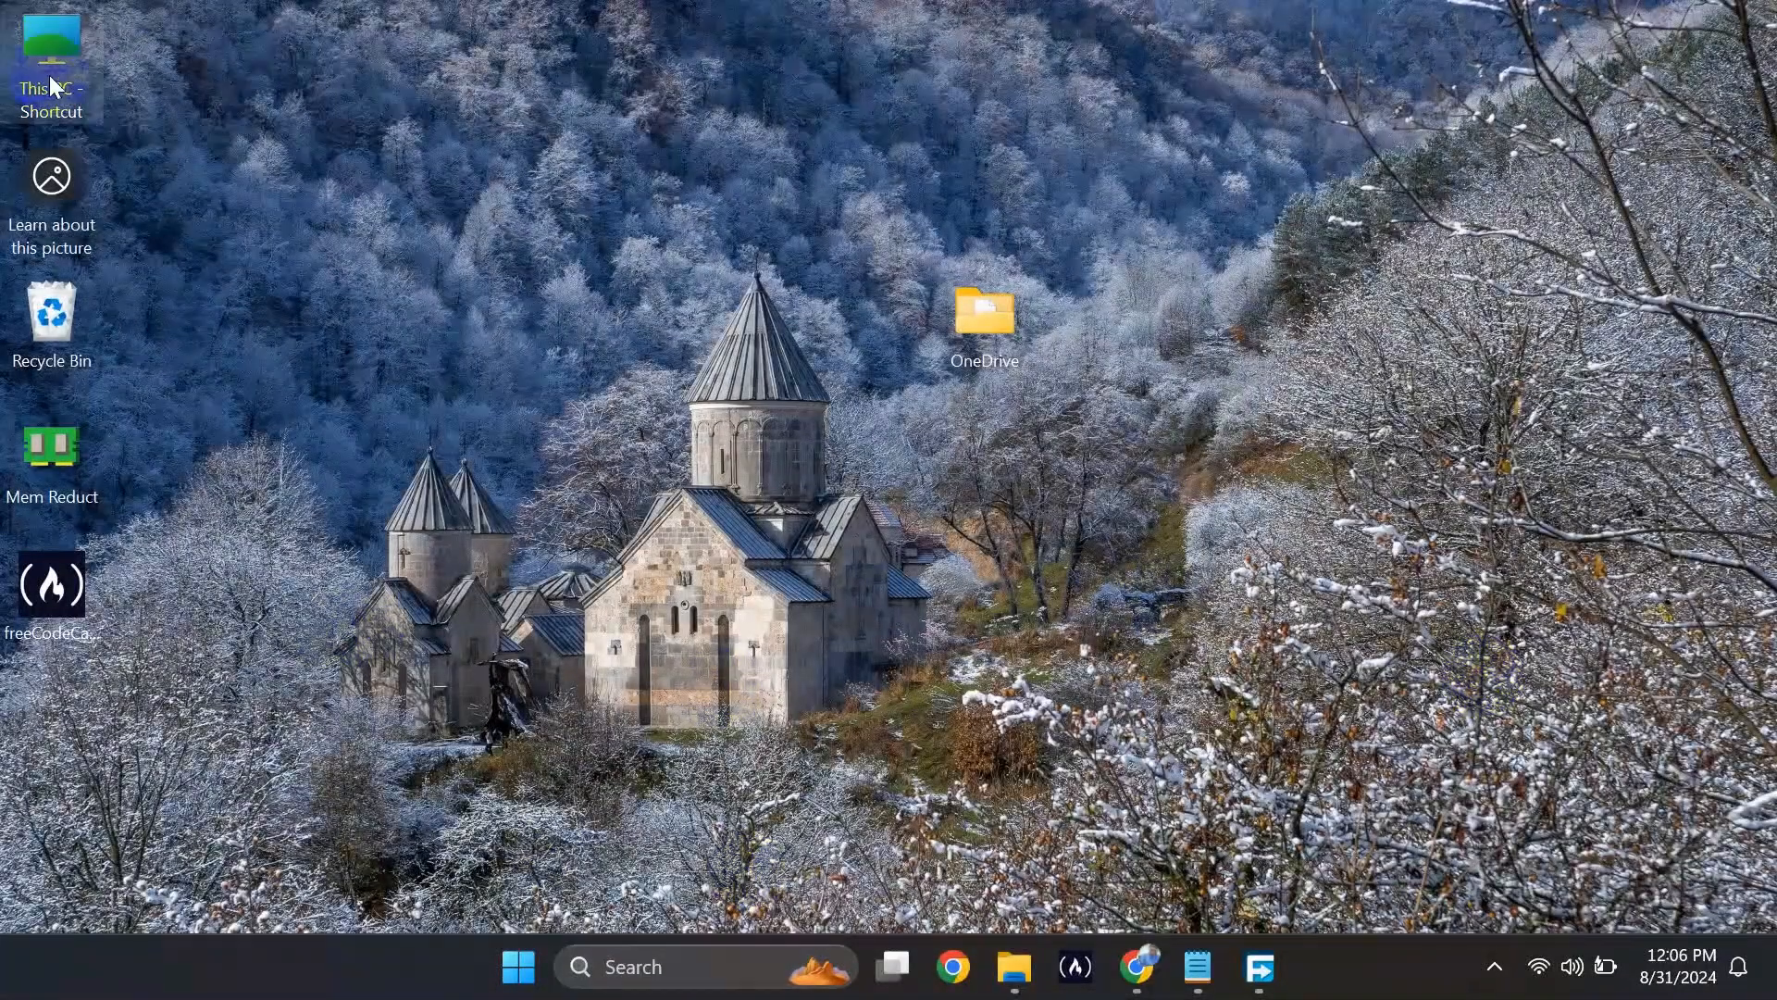
Examine the OneDrive location and its subfolders from This PC, and close the file window
double_click(53, 86)
left_click(1122, 409)
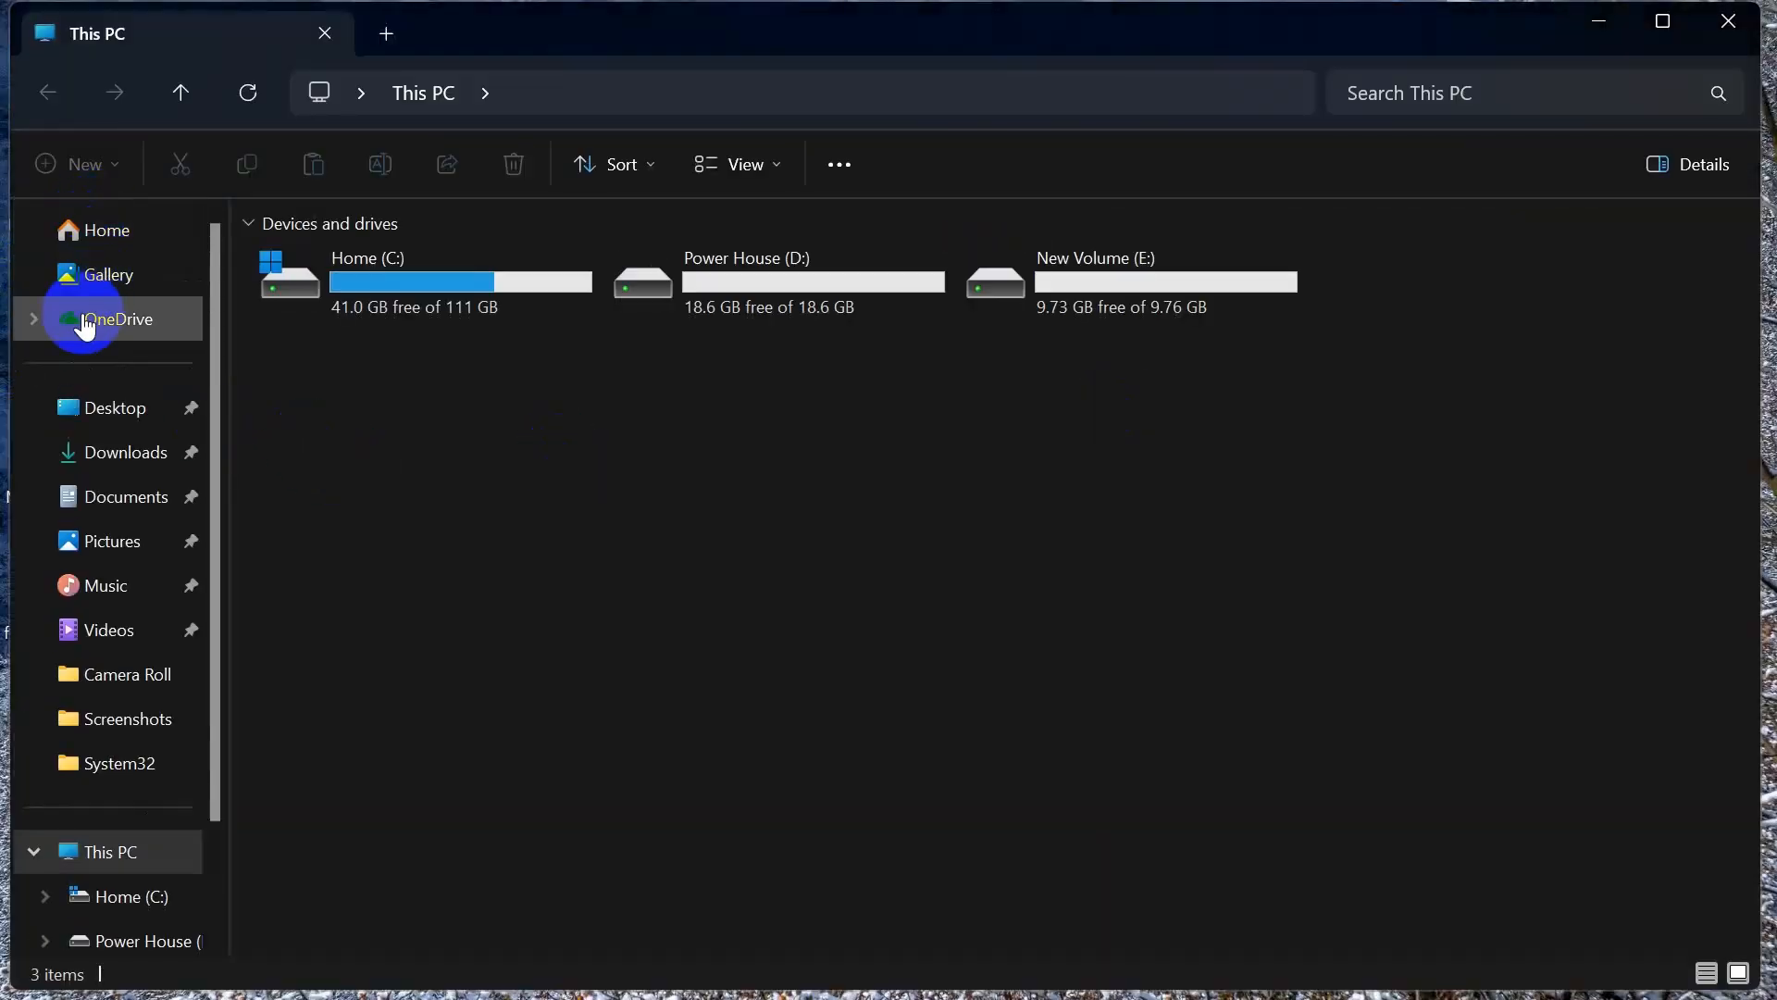
left_click(95, 324)
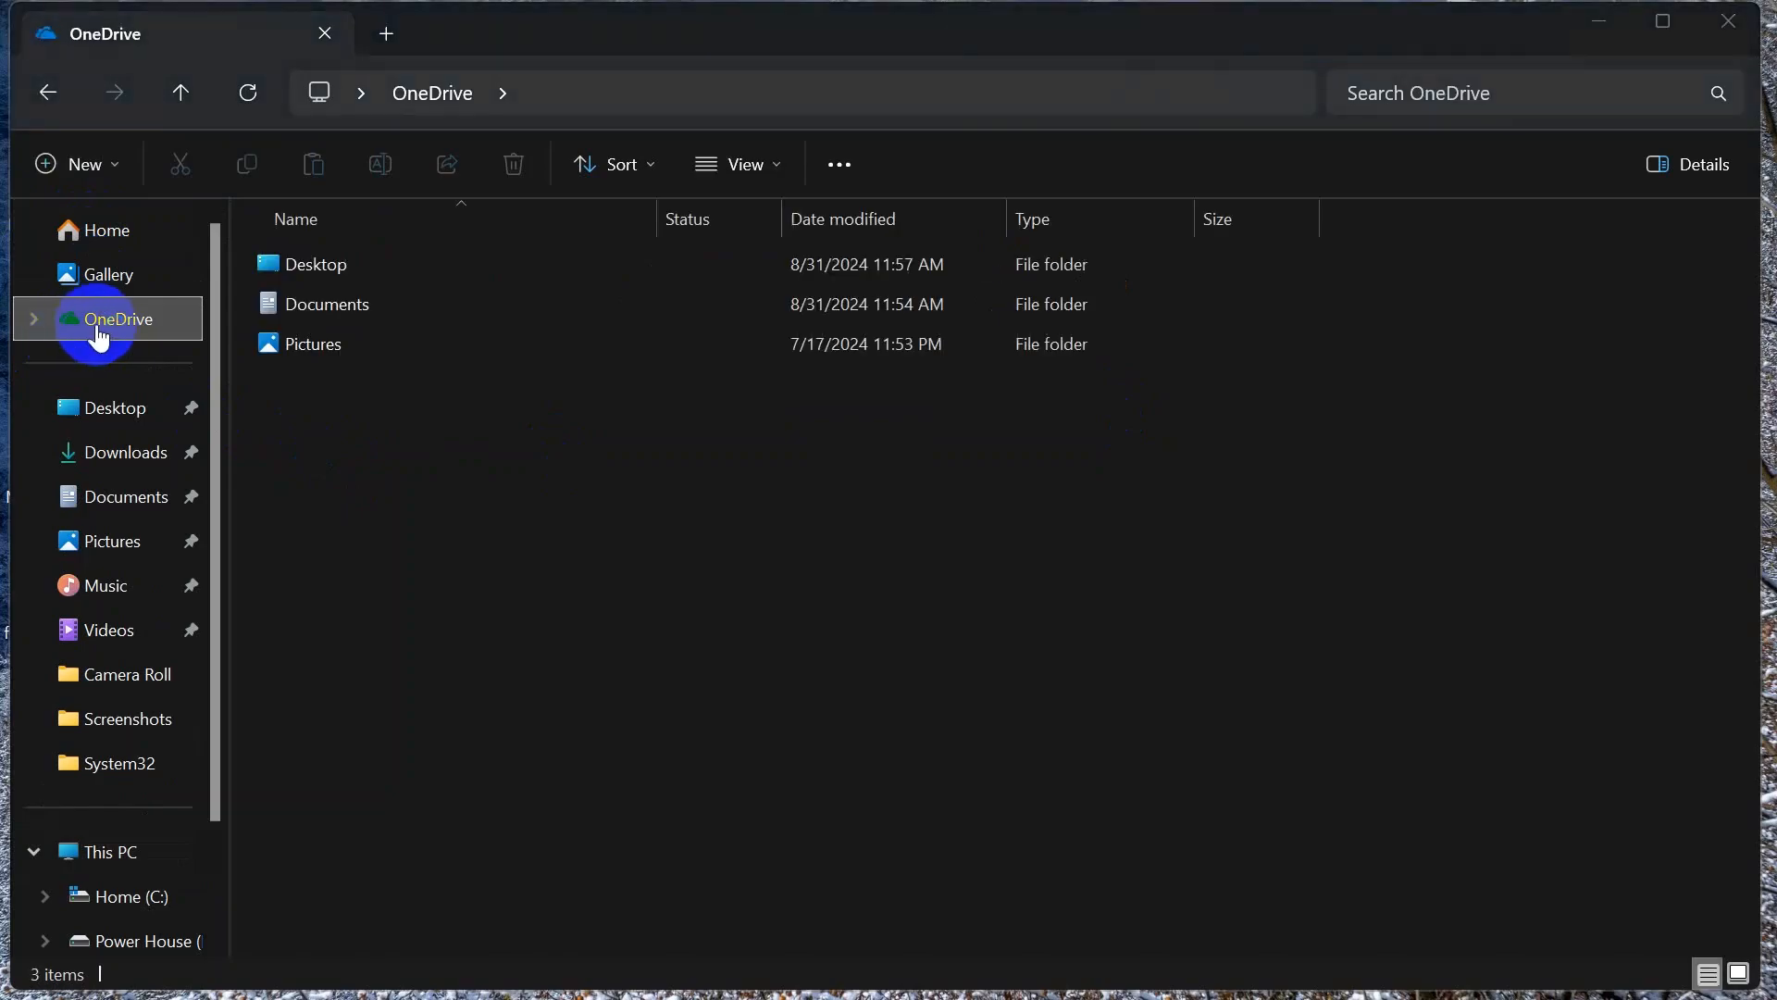
left_click(34, 319)
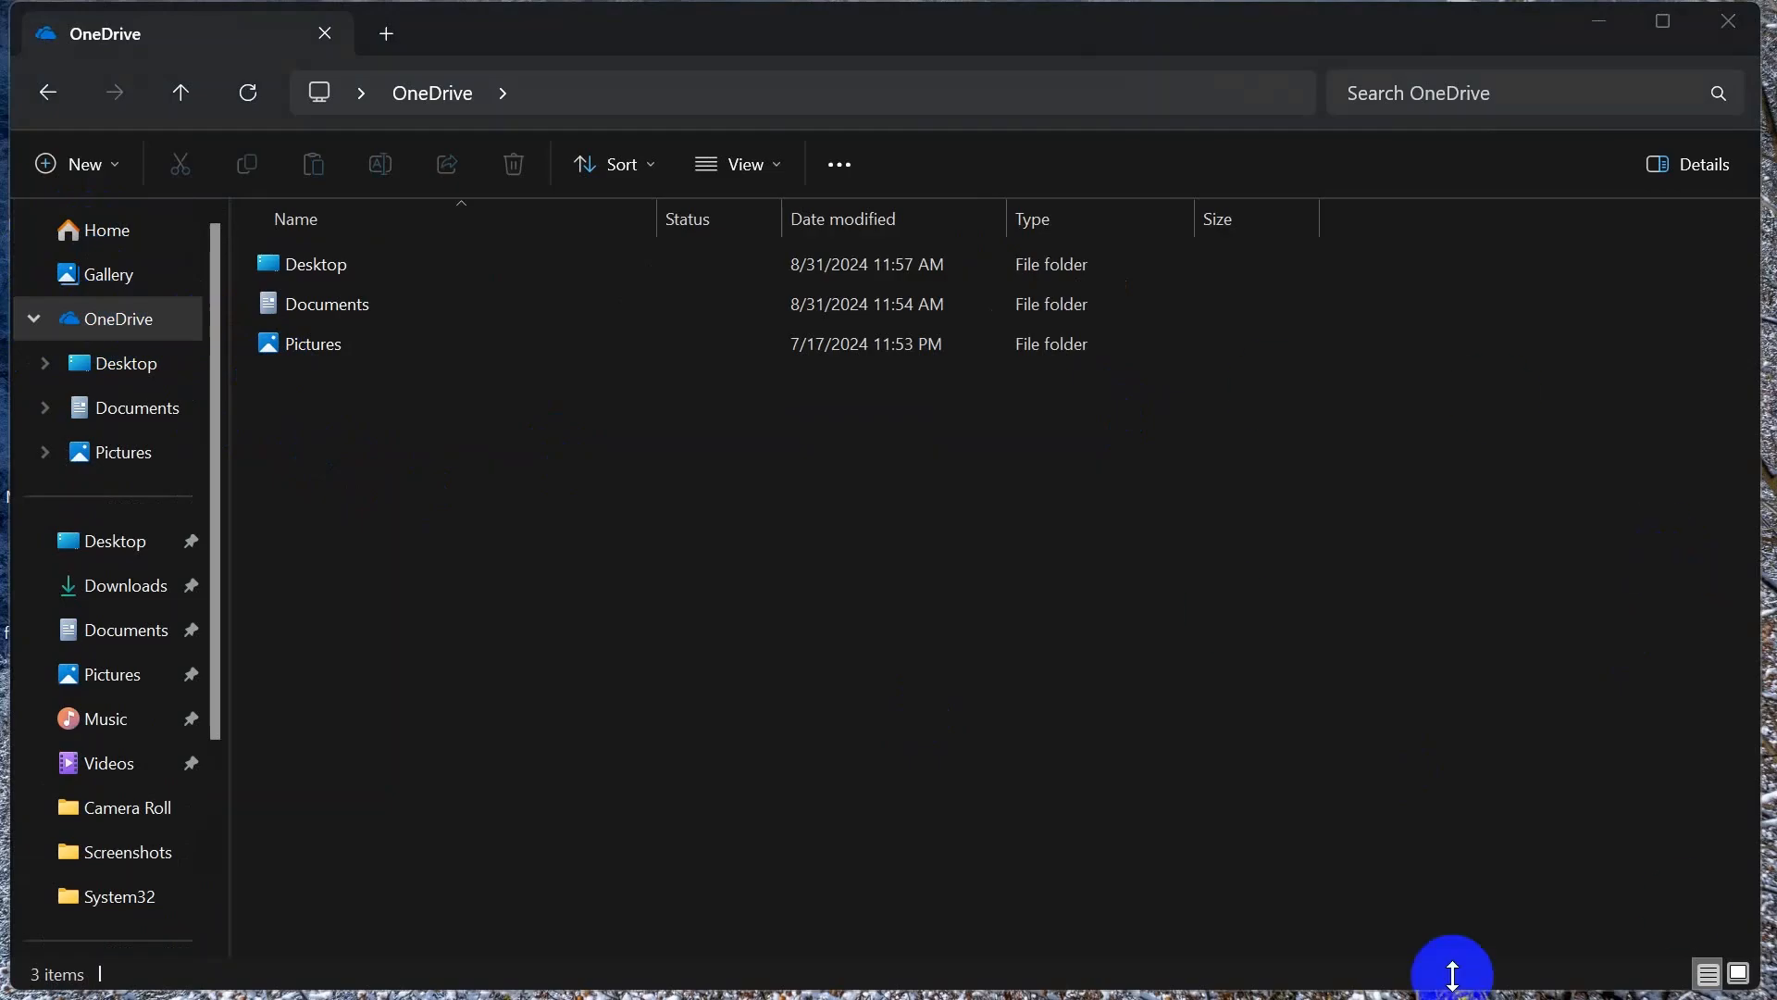
left_click(1728, 22)
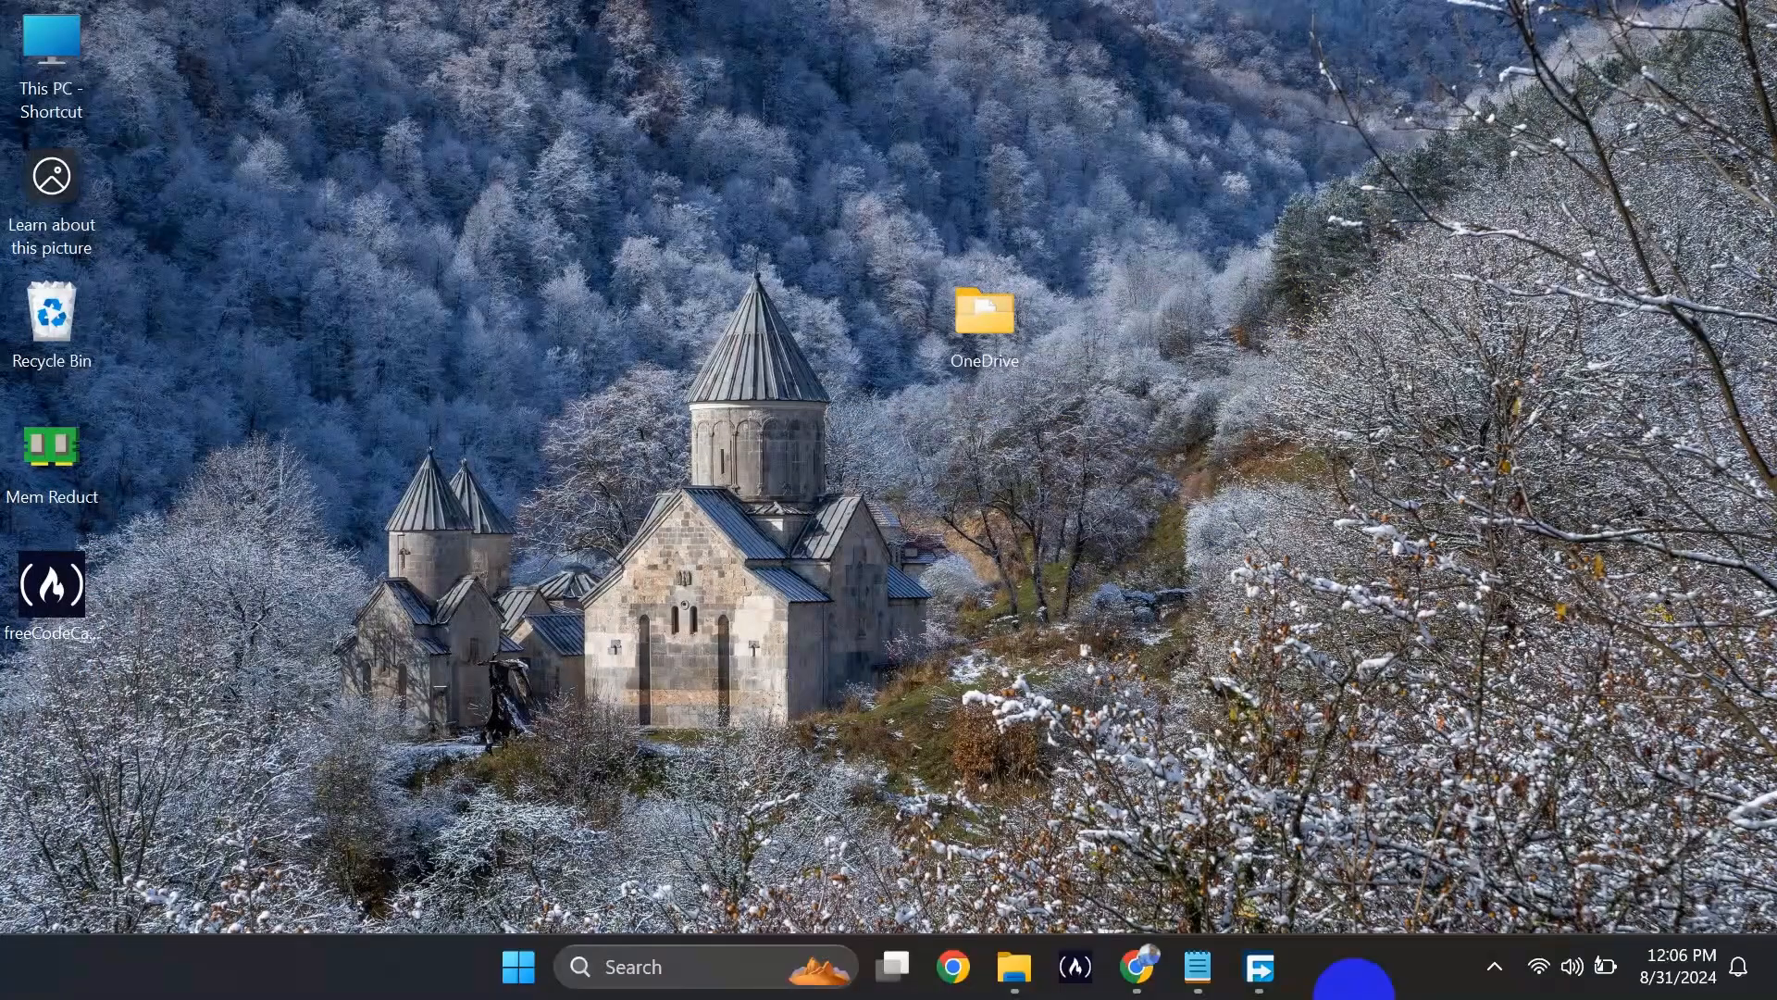